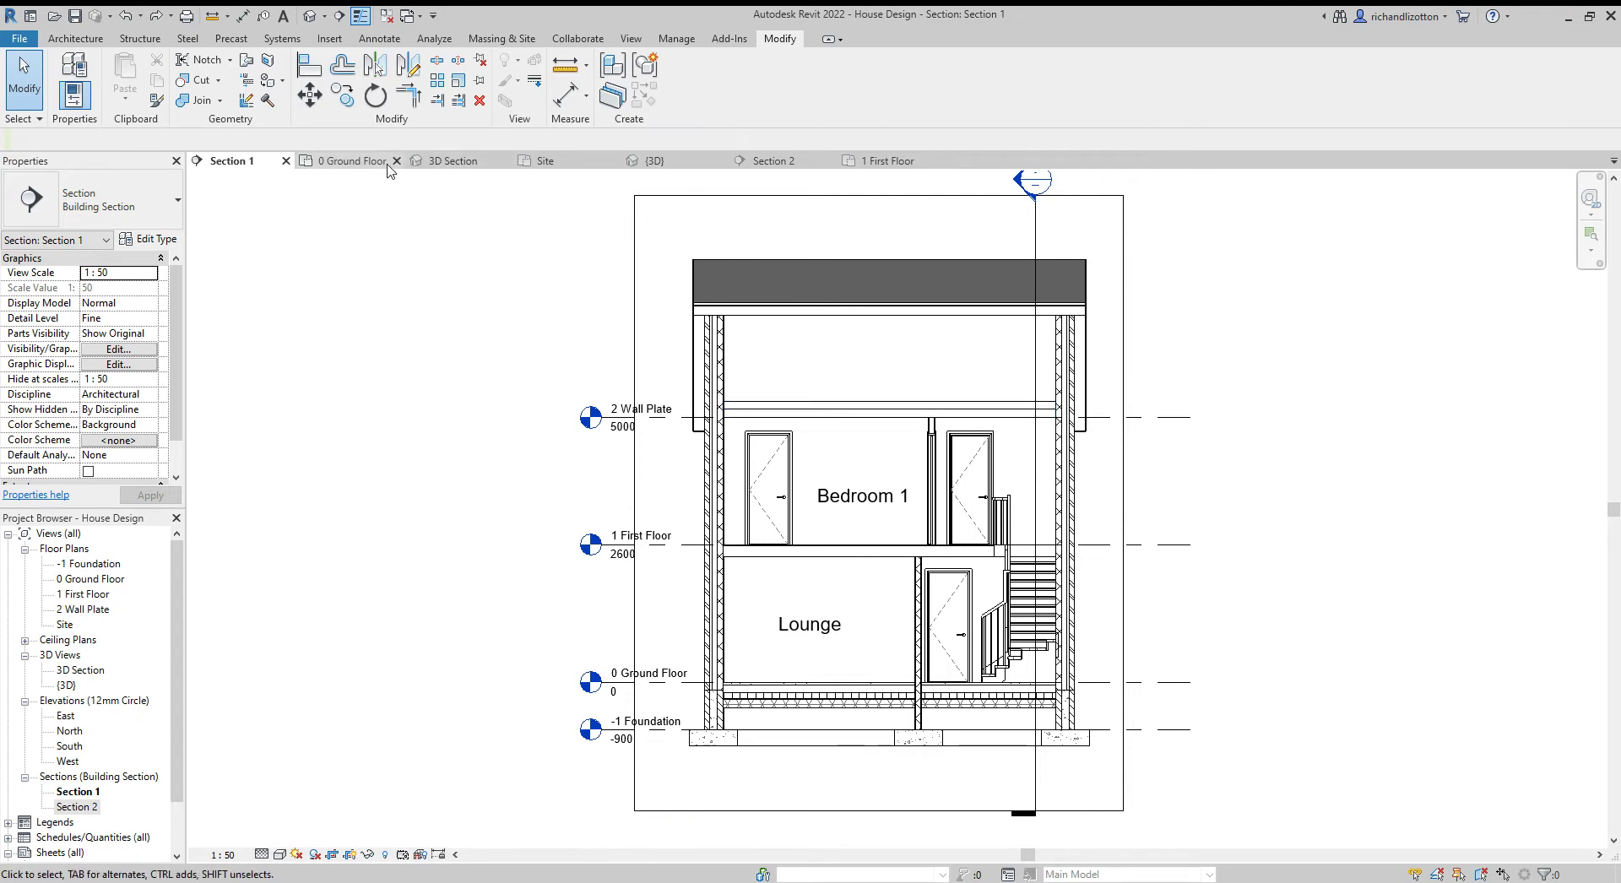
Go from 0 Ground Floor to Section 2 and zoom to where the 150 Timber ceiling meets the right roof eave
click(353, 160)
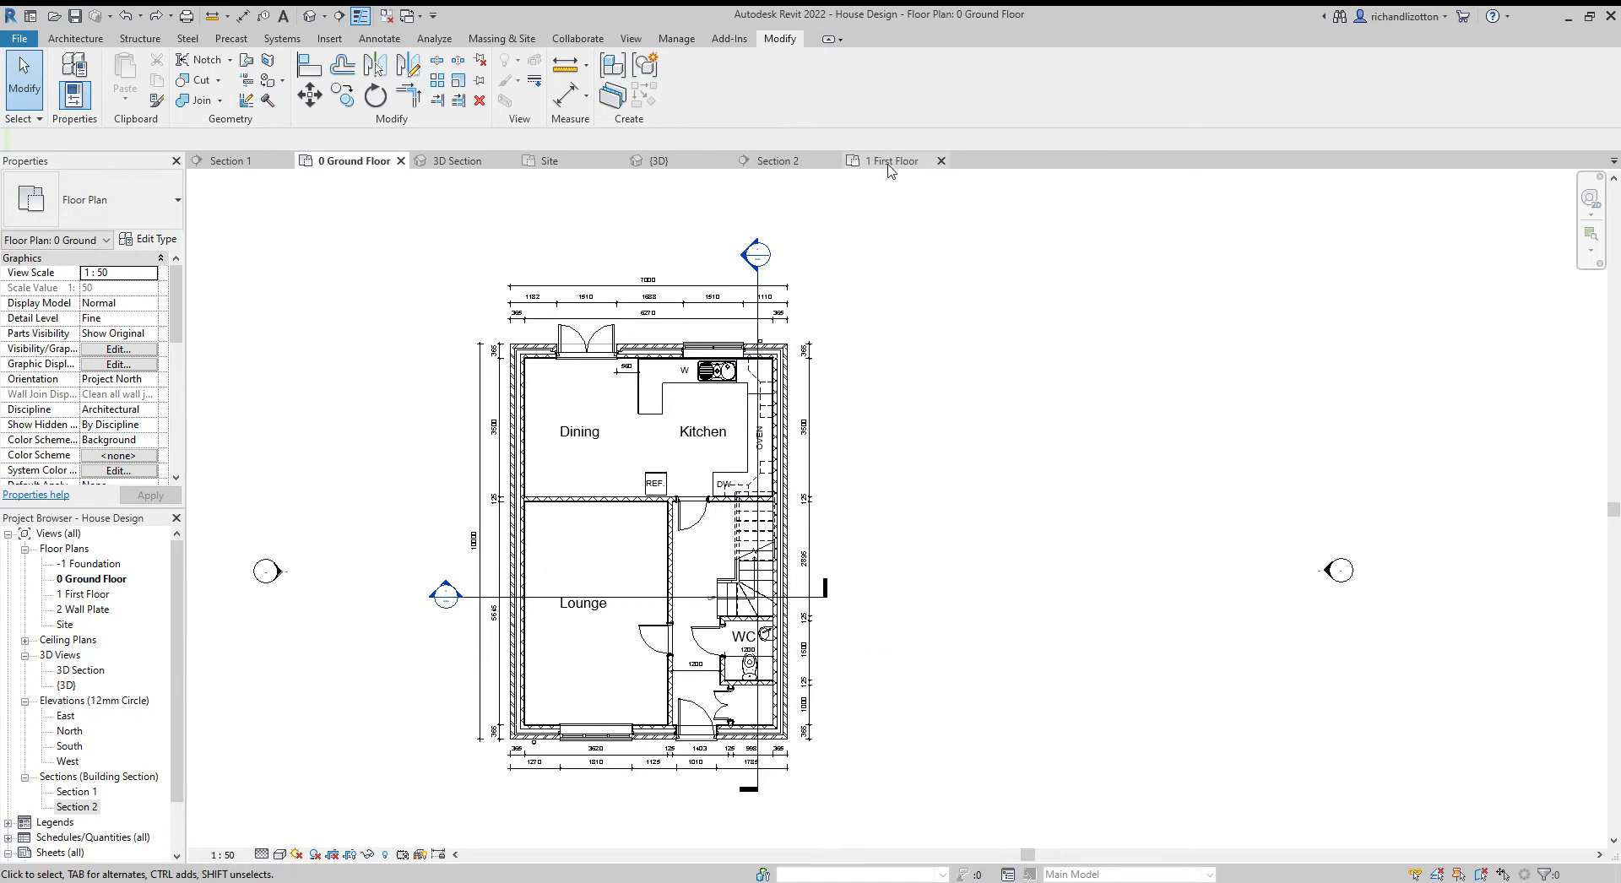
click(802, 162)
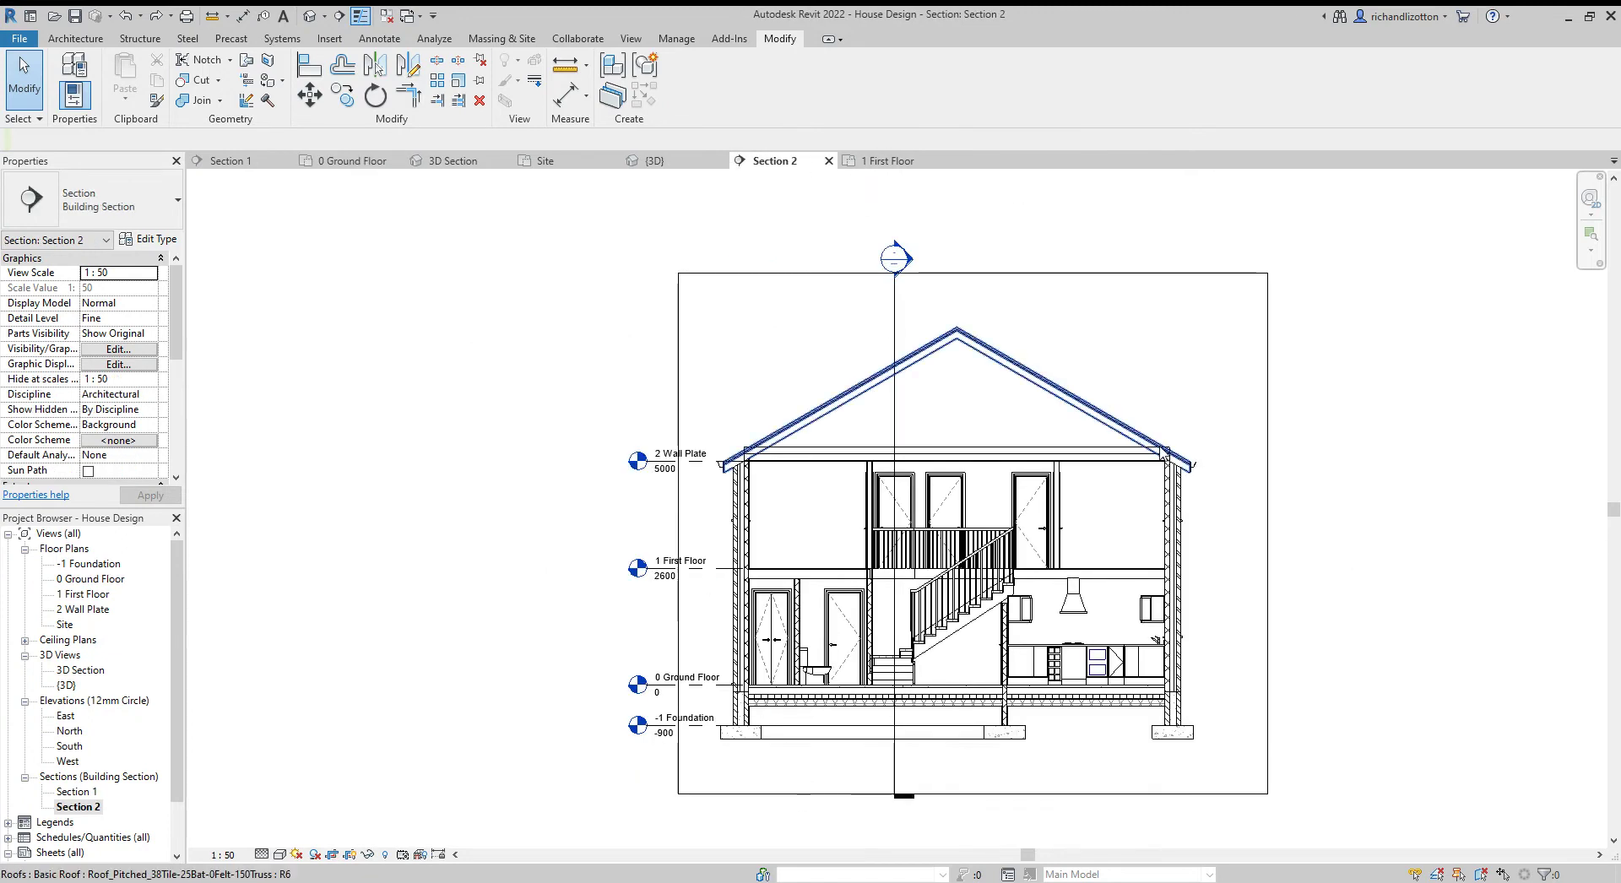
scroll(1192, 458, up, 3)
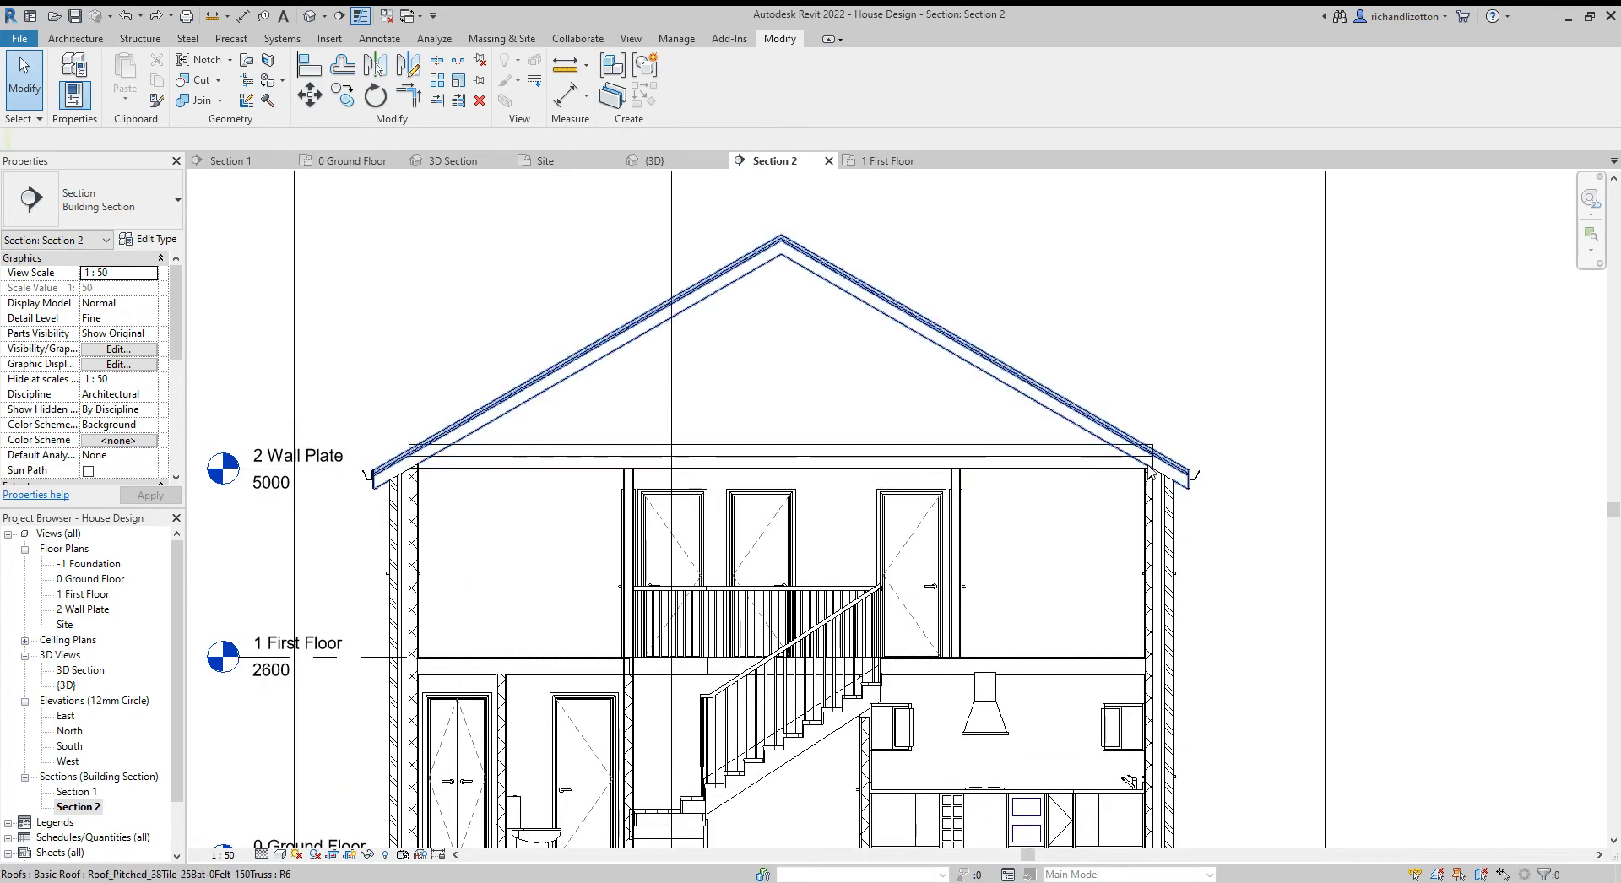
scroll(1150, 473, up, 4)
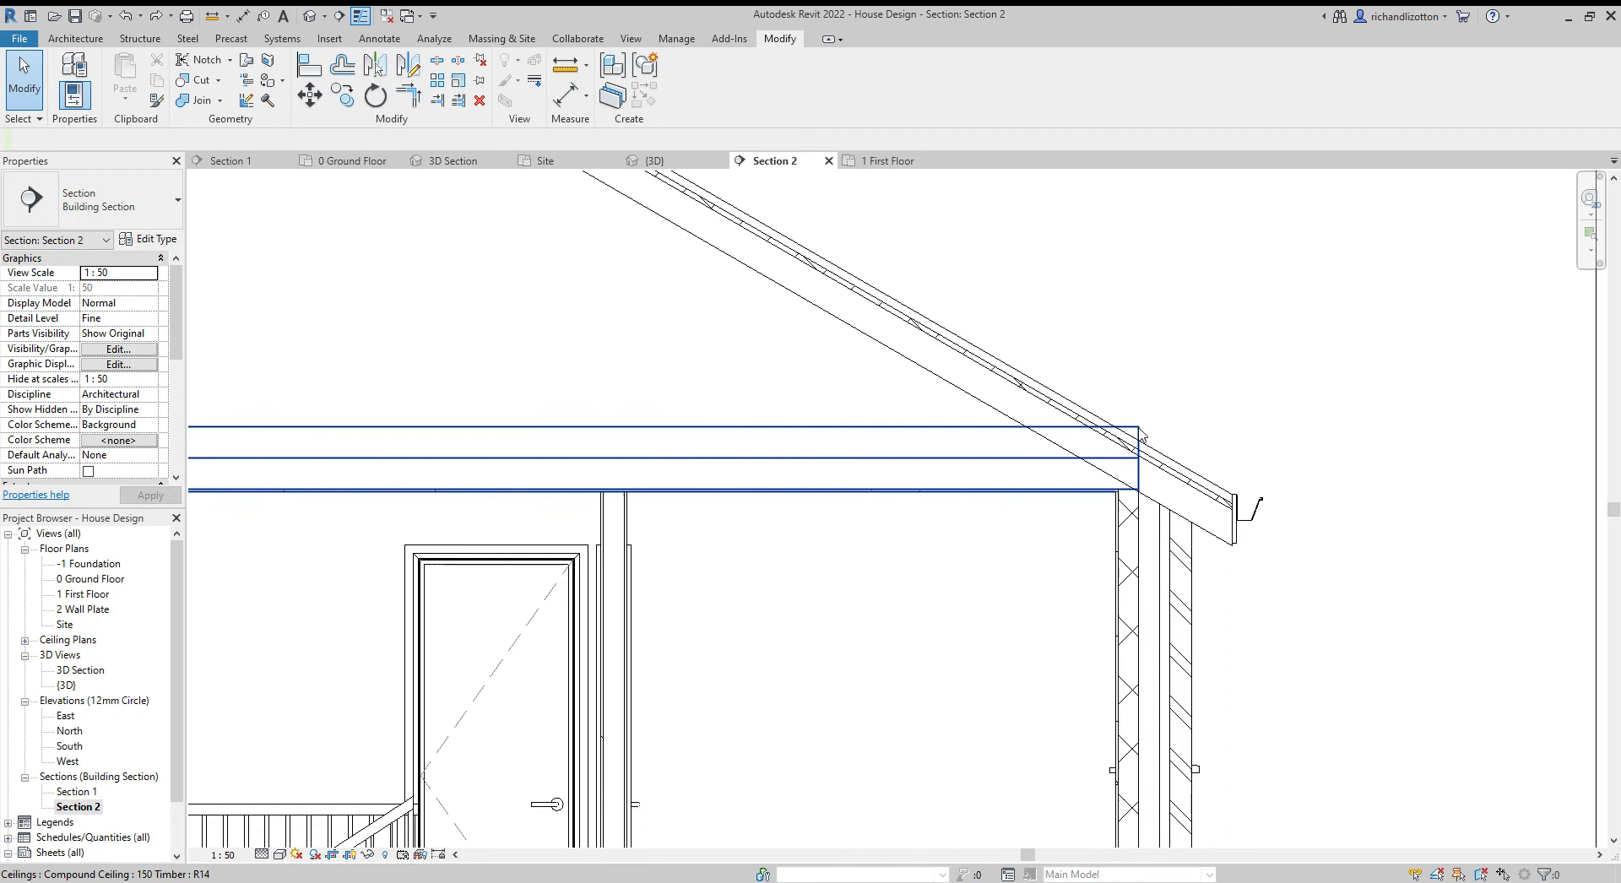
scroll(1199, 431, up, 2)
scroll(1203, 433, down, 2)
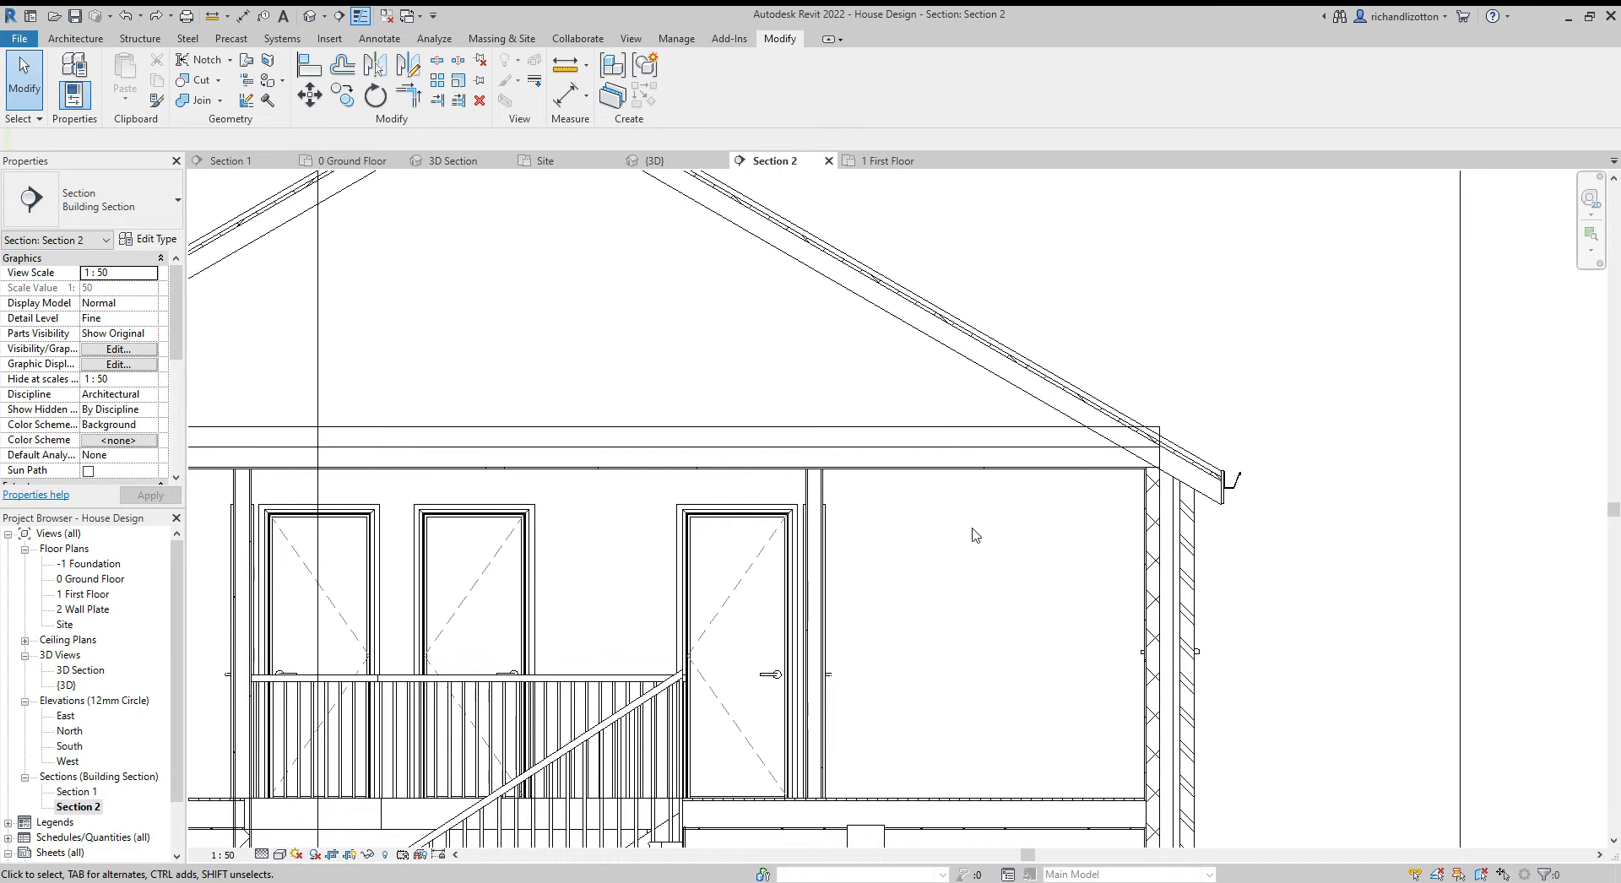
middle_drag(970, 532, 992, 610)
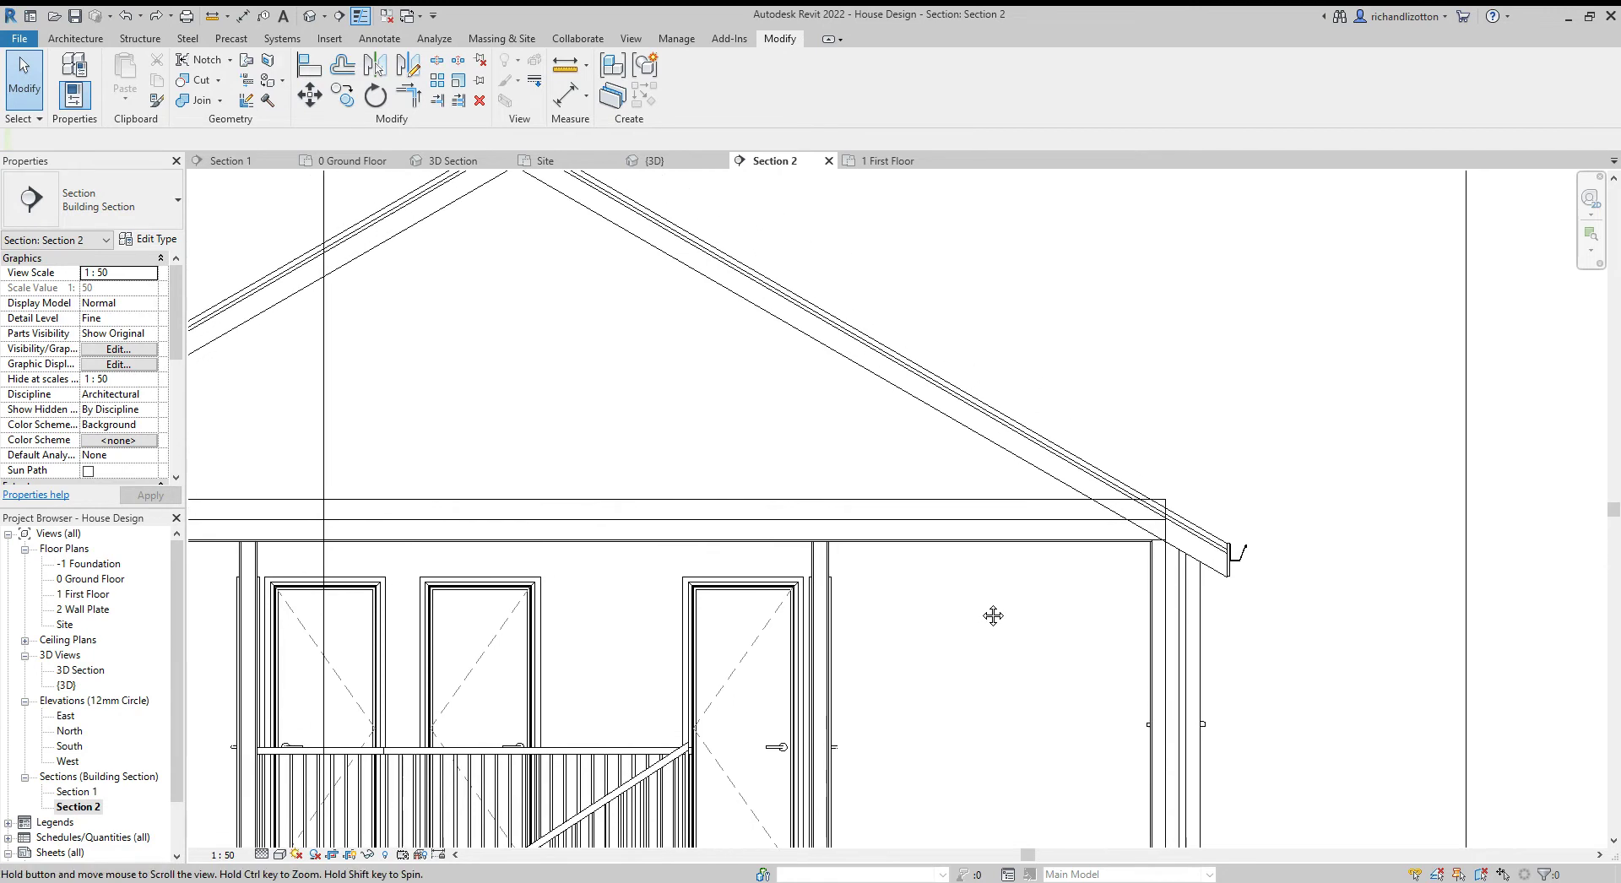
Delete the Fiberglass Batt layer from the 150 Timber ceiling type, leaving it 162 mm thick
click(971, 530)
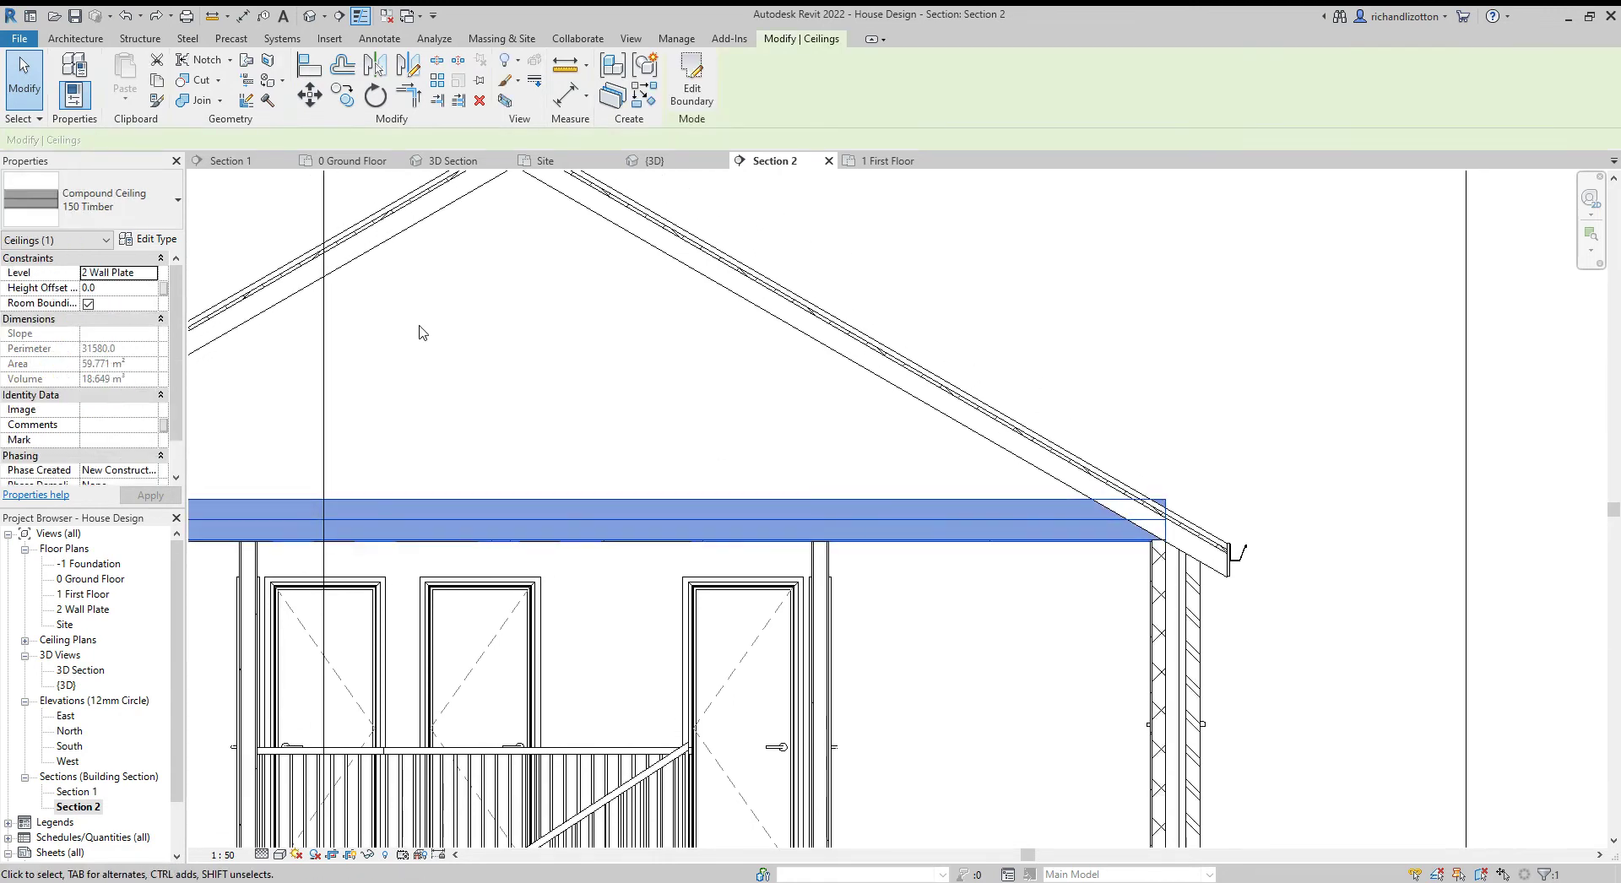
click(152, 240)
click(890, 399)
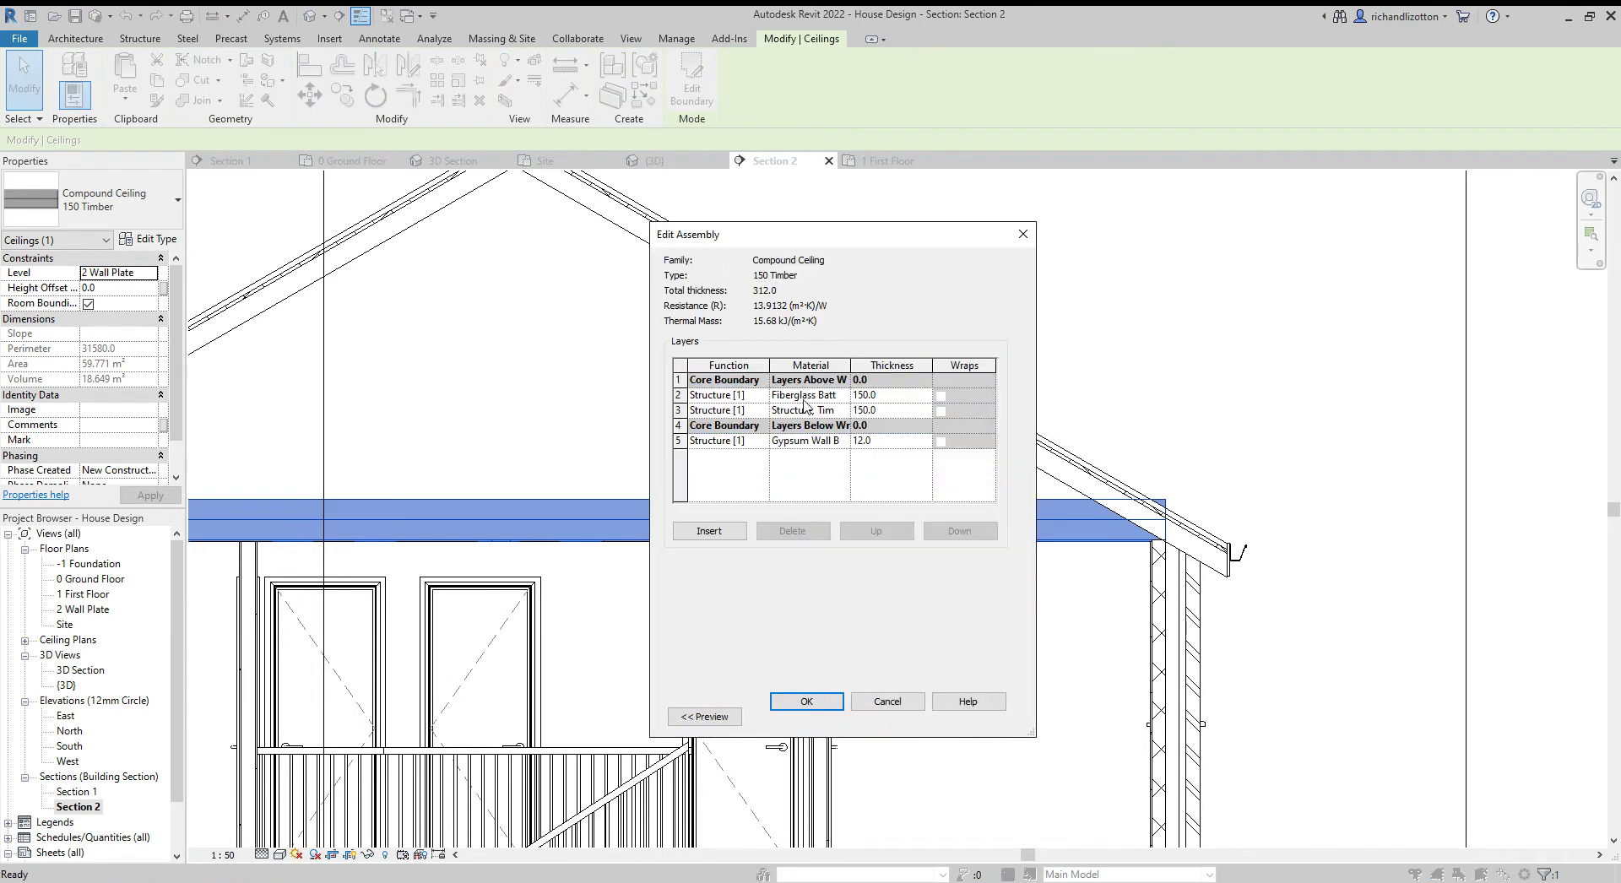
click(678, 394)
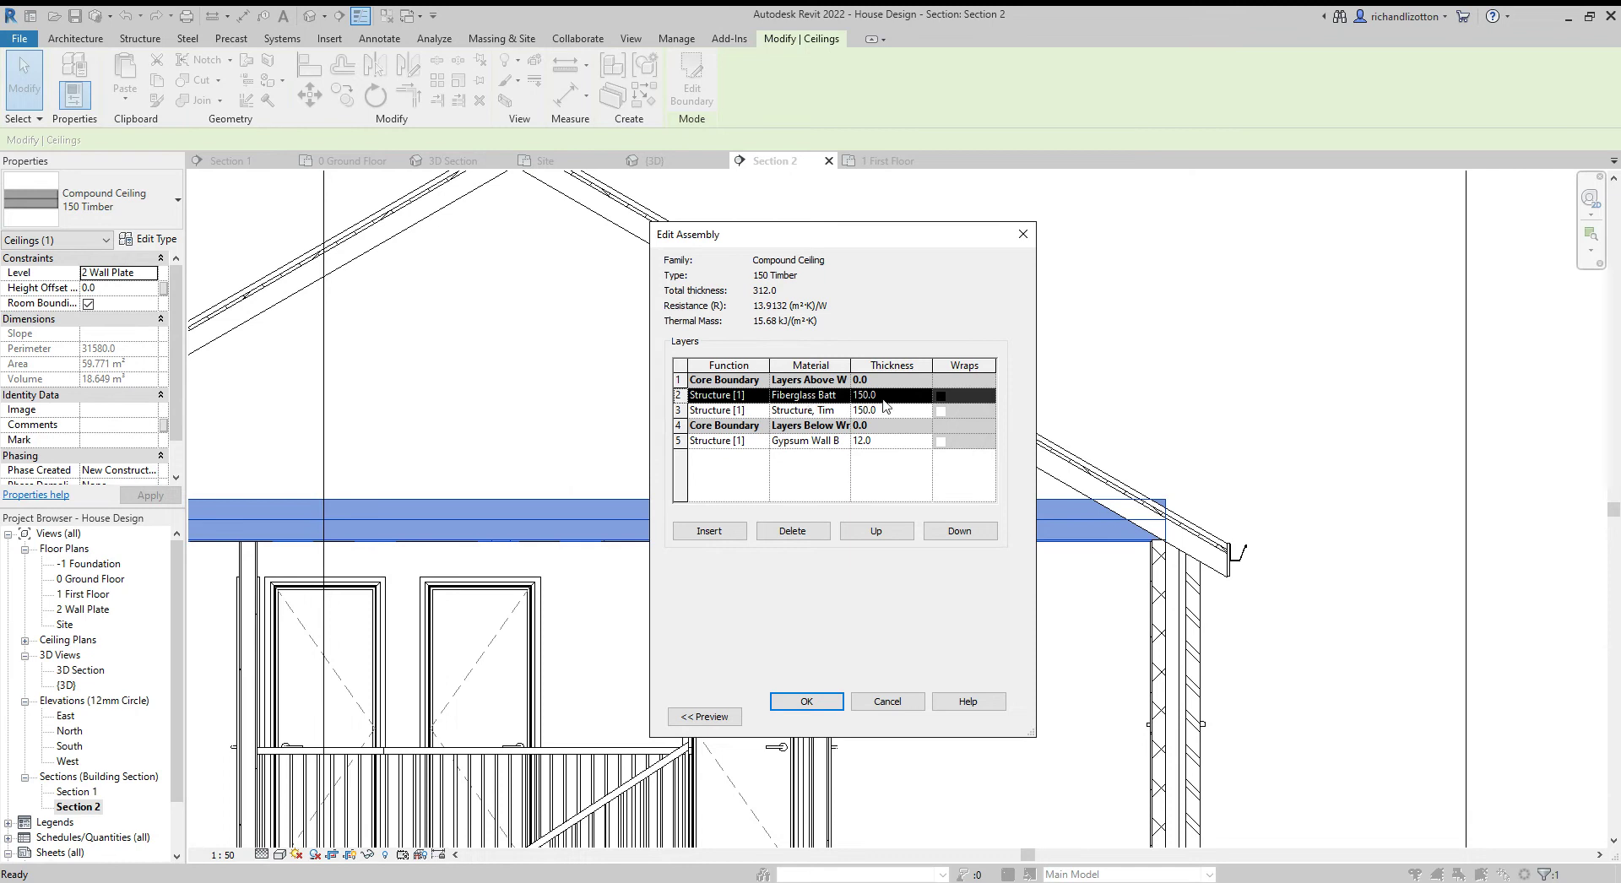
click(806, 703)
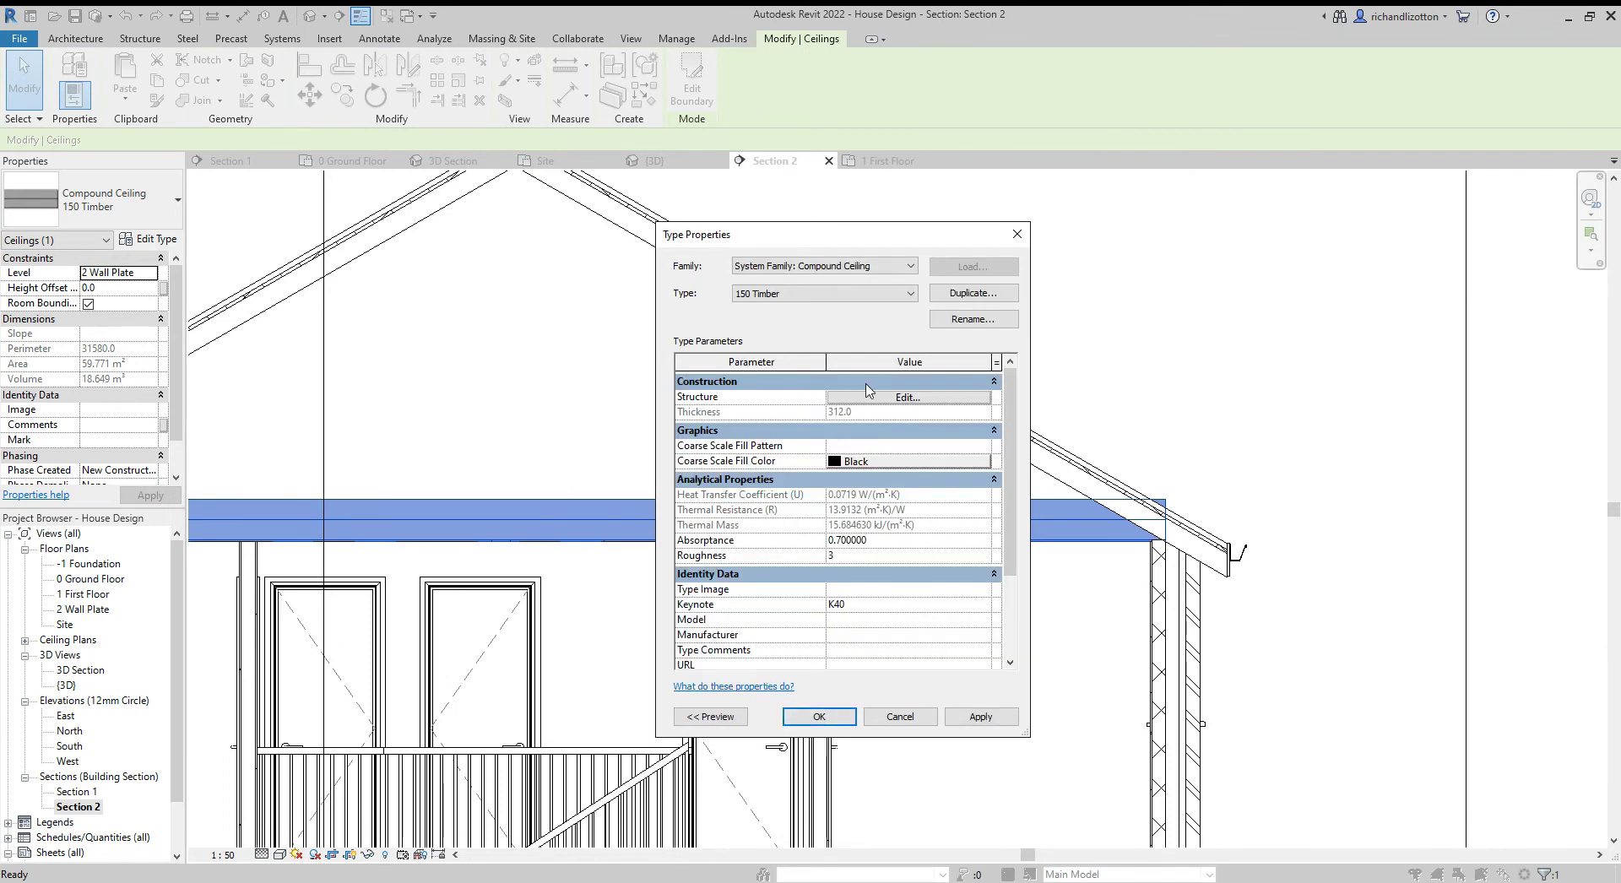
click(870, 392)
click(684, 396)
click(792, 531)
click(807, 702)
click(828, 818)
click(1208, 363)
scroll(1164, 531, up, 2)
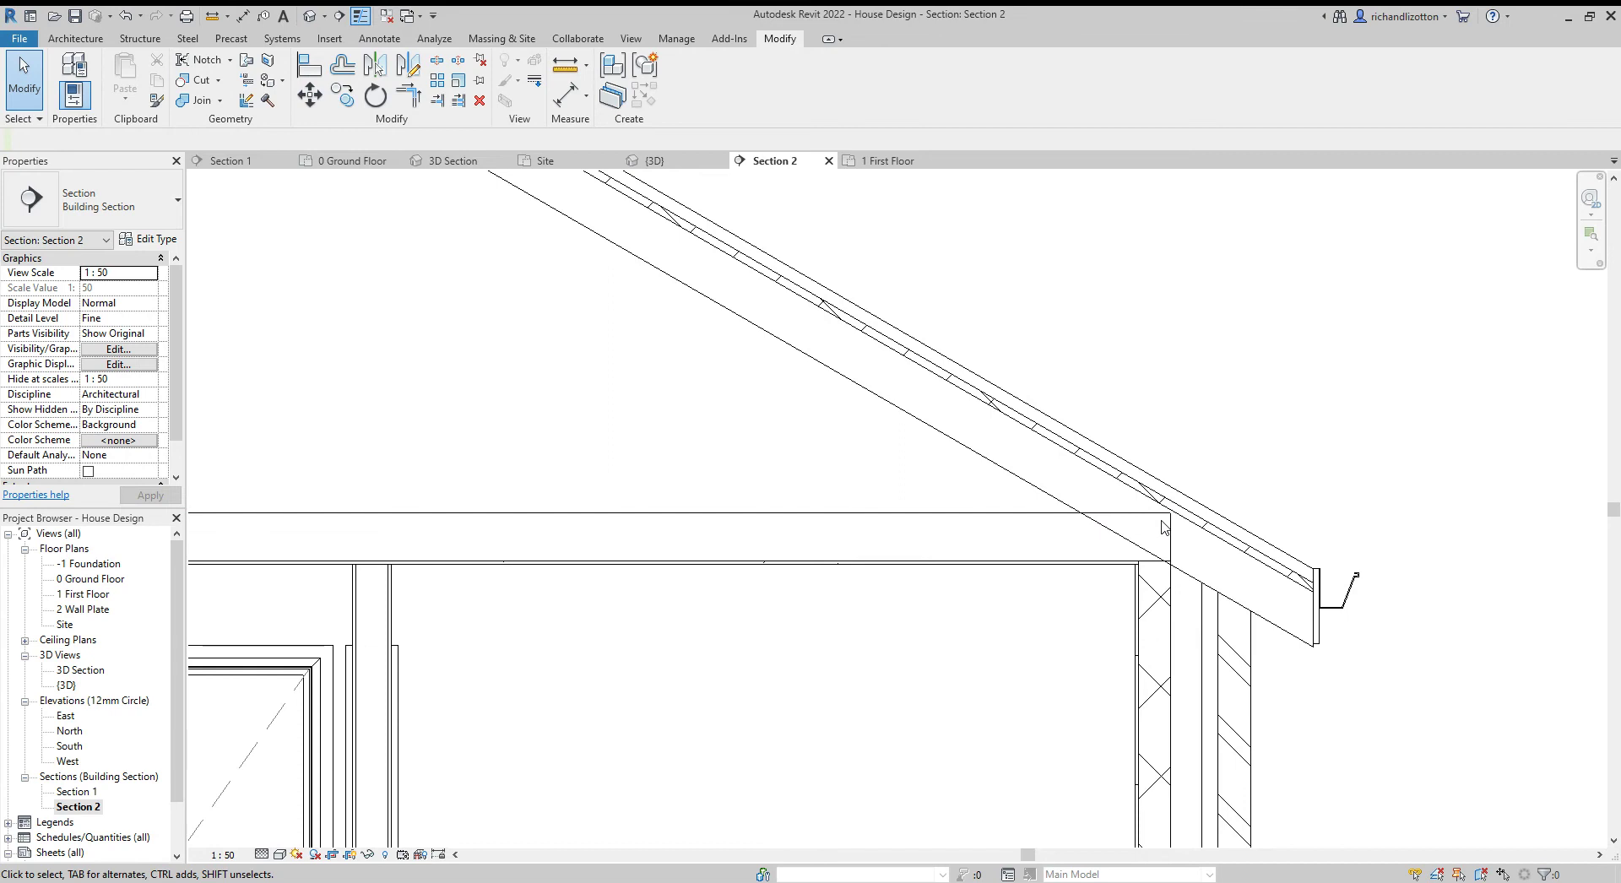
Copy the ceiling straight up to a 150 mm offset above 2 Wall Plate and select the upper copy
scroll(1163, 530, down, 3)
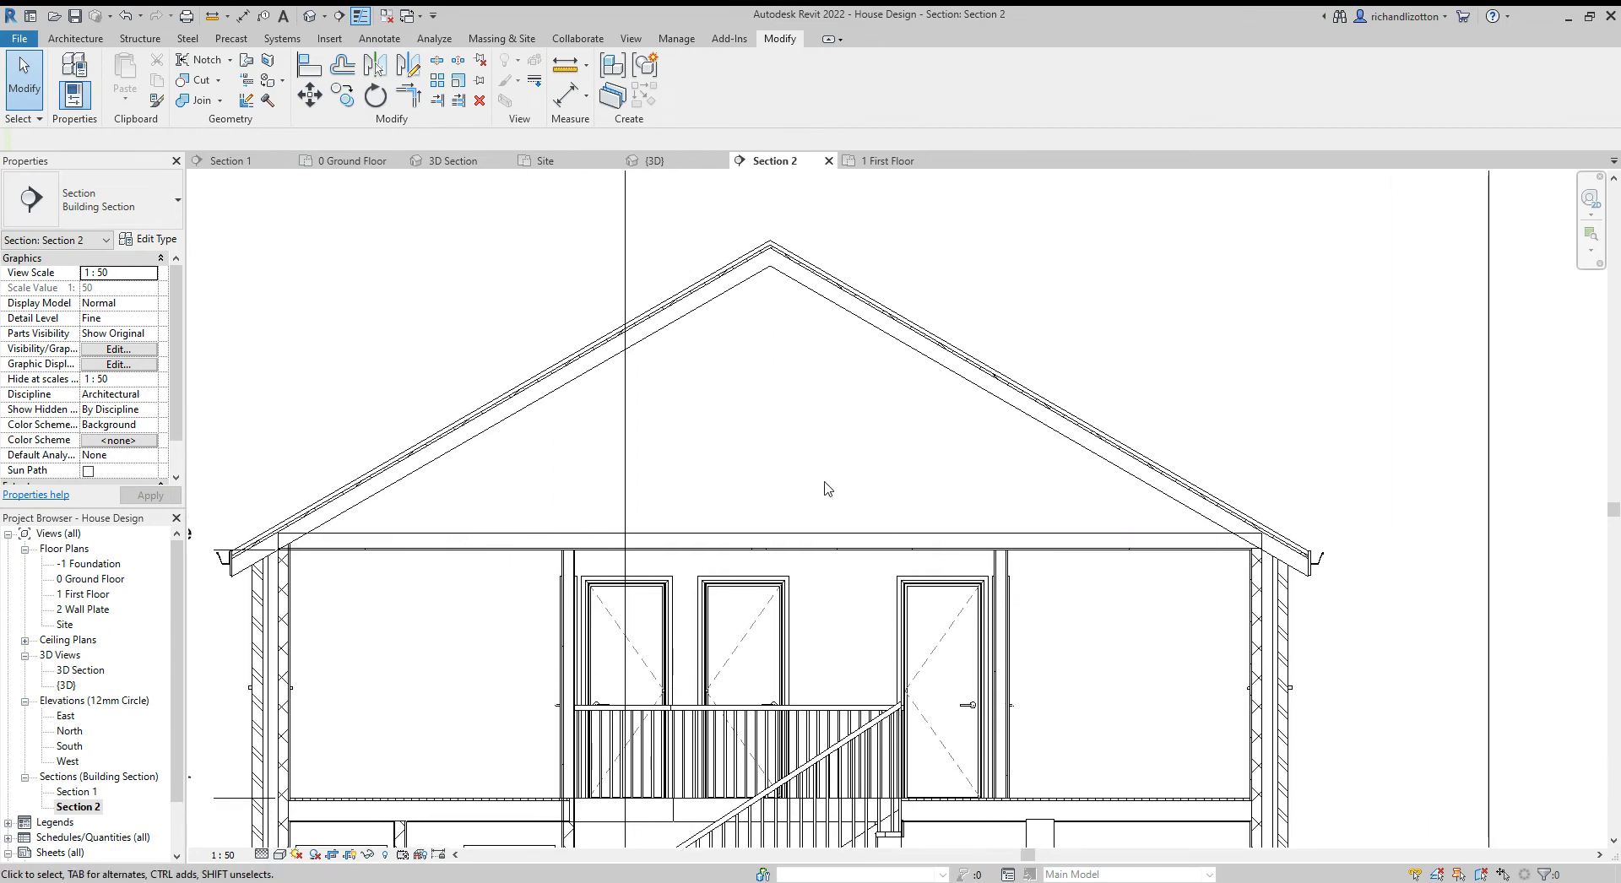
scroll(826, 486, up, 1)
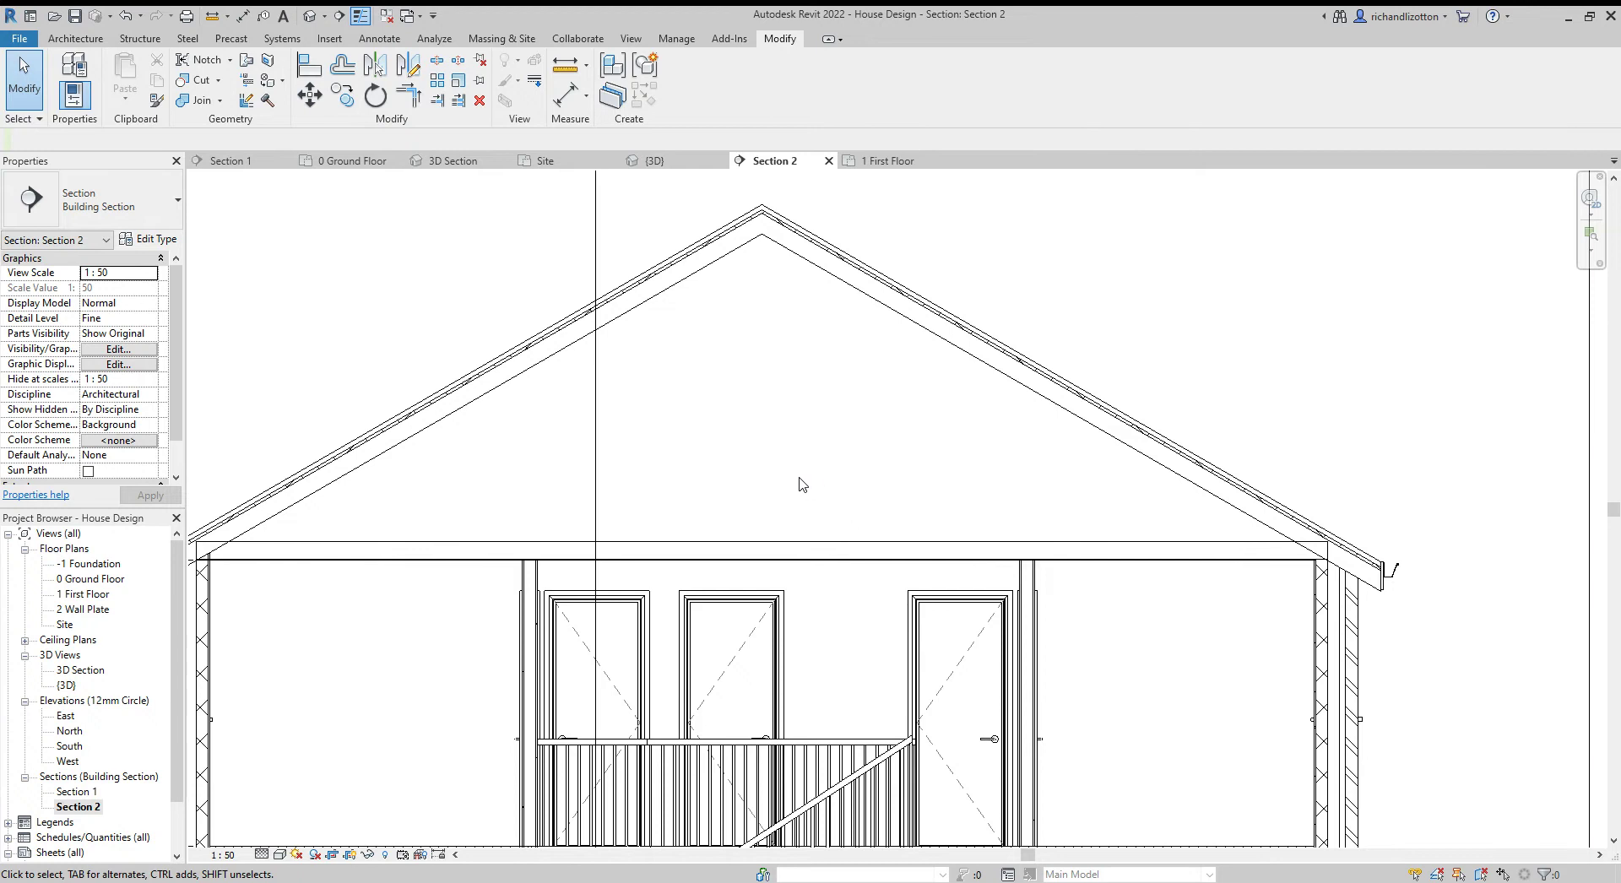
middle_drag(802, 483, 760, 489)
scroll(760, 489, down, 1)
click(853, 558)
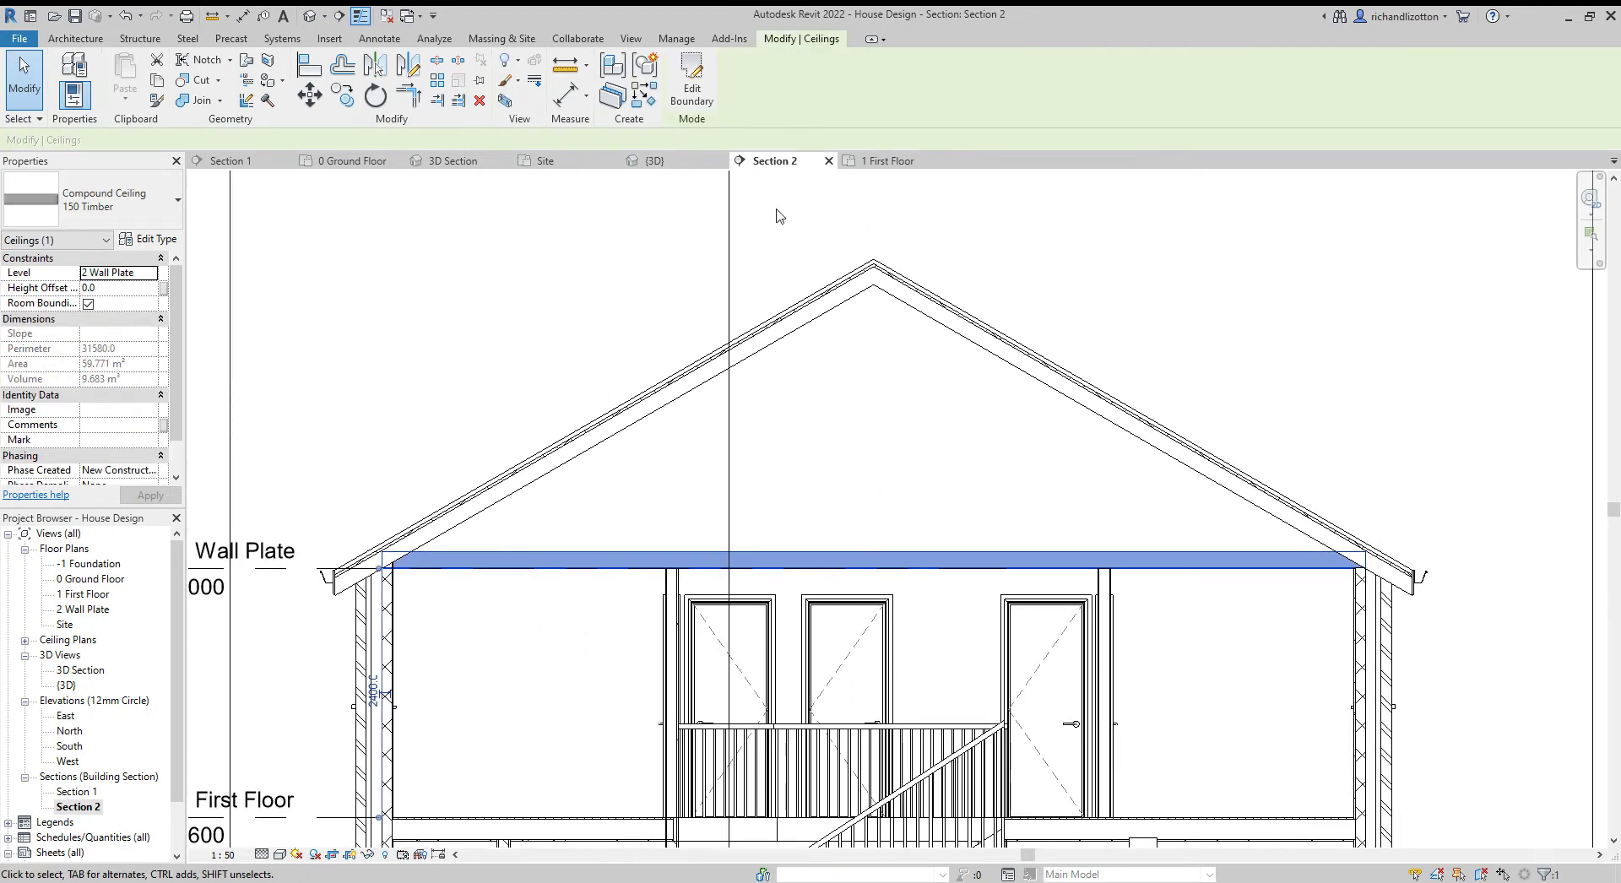
click(342, 95)
click(426, 437)
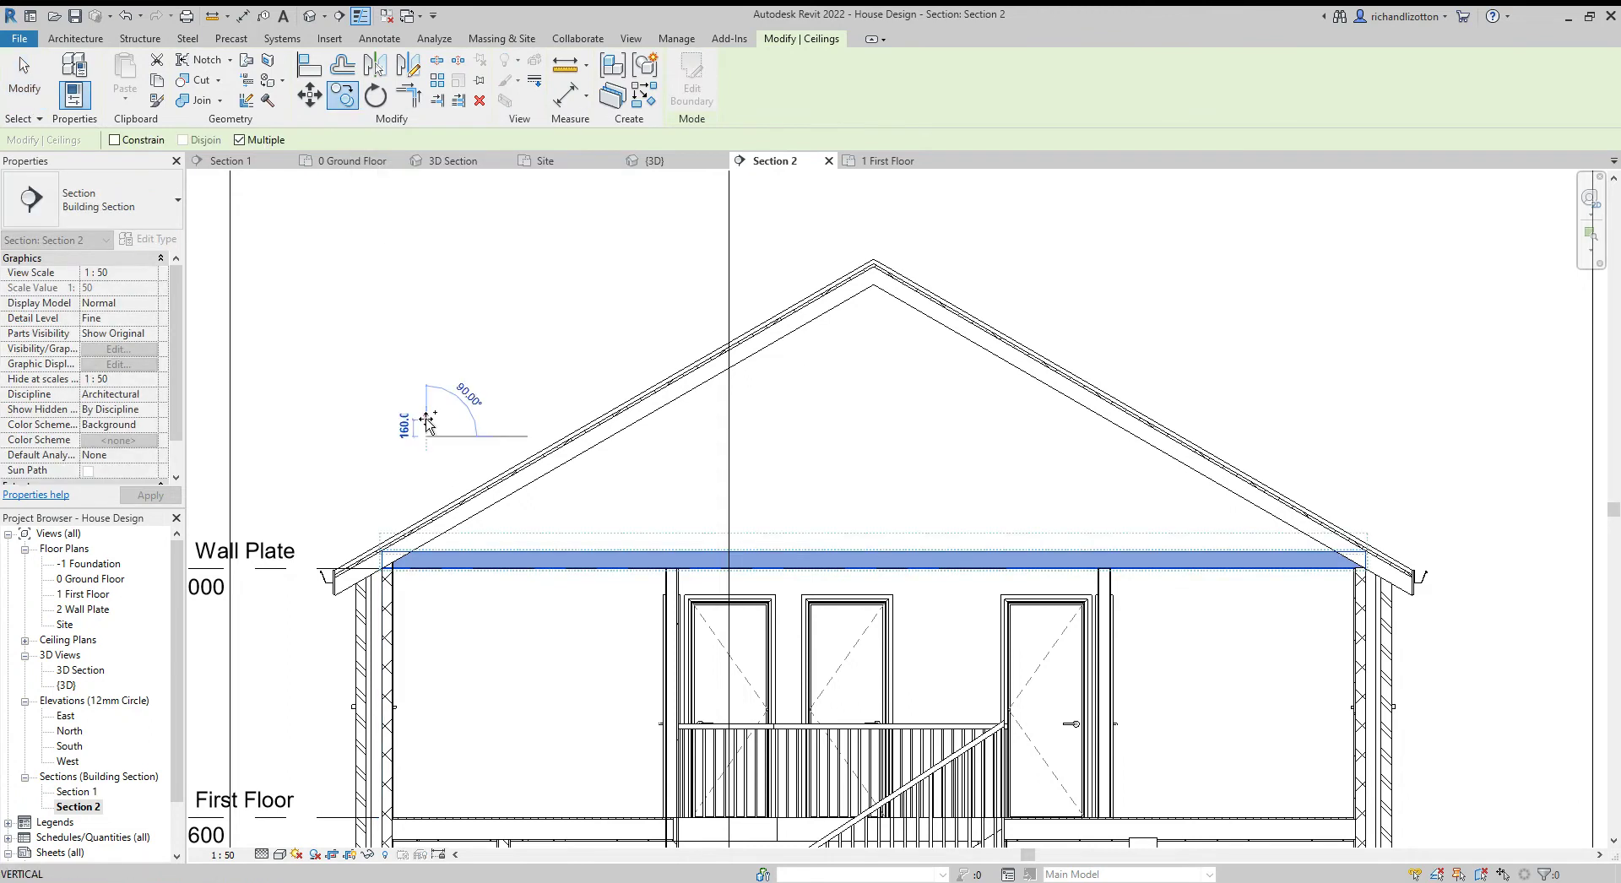
text(160)
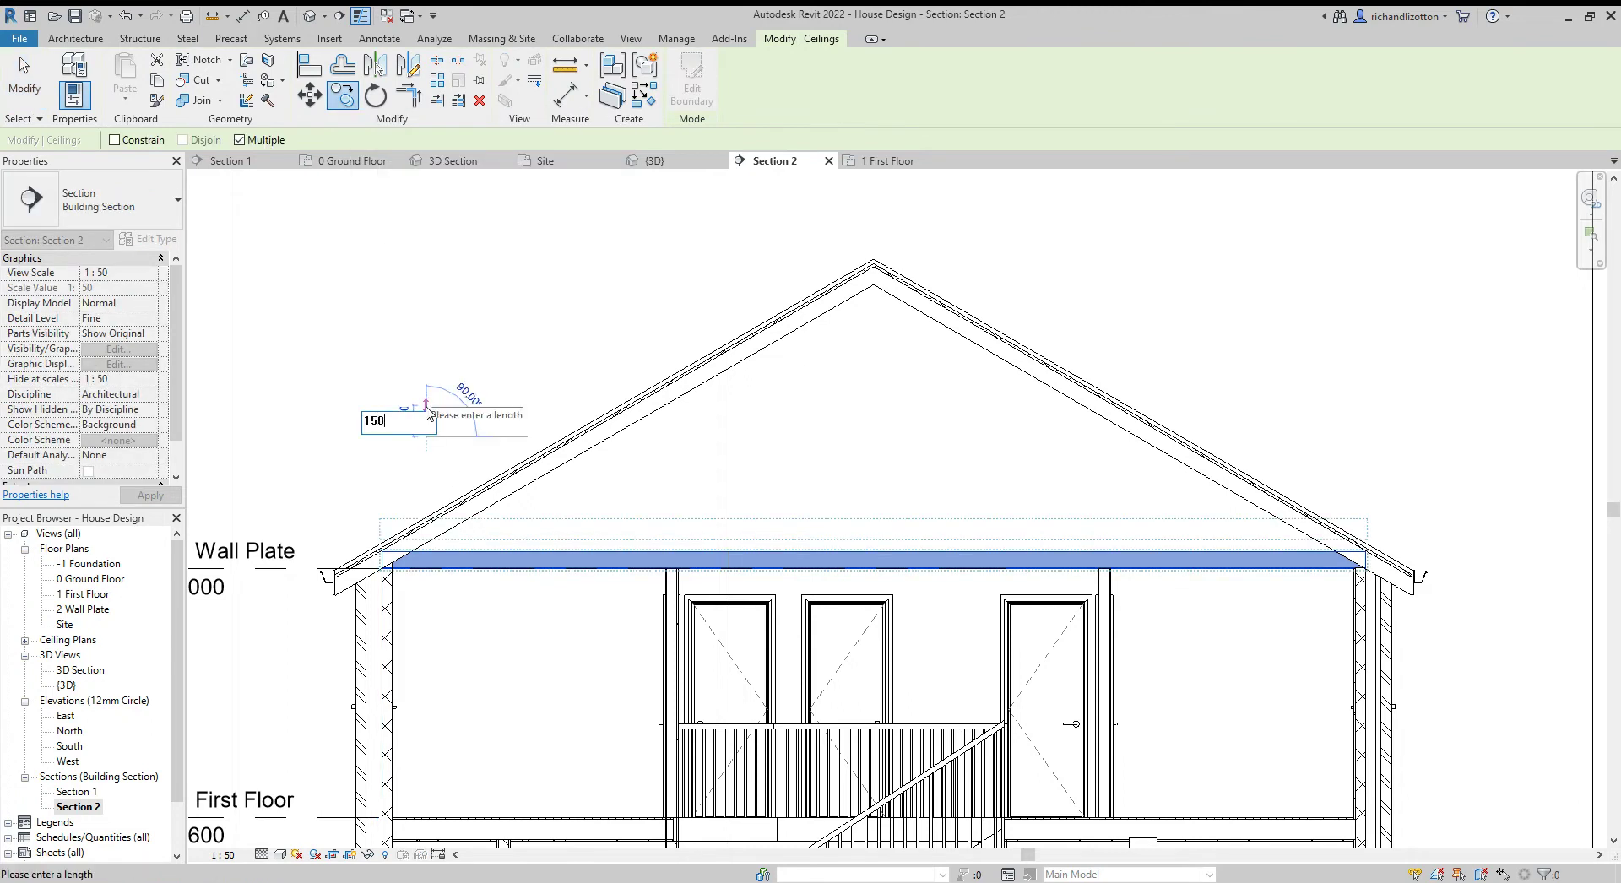
key(Return)
key(Escape)
key(Escape)
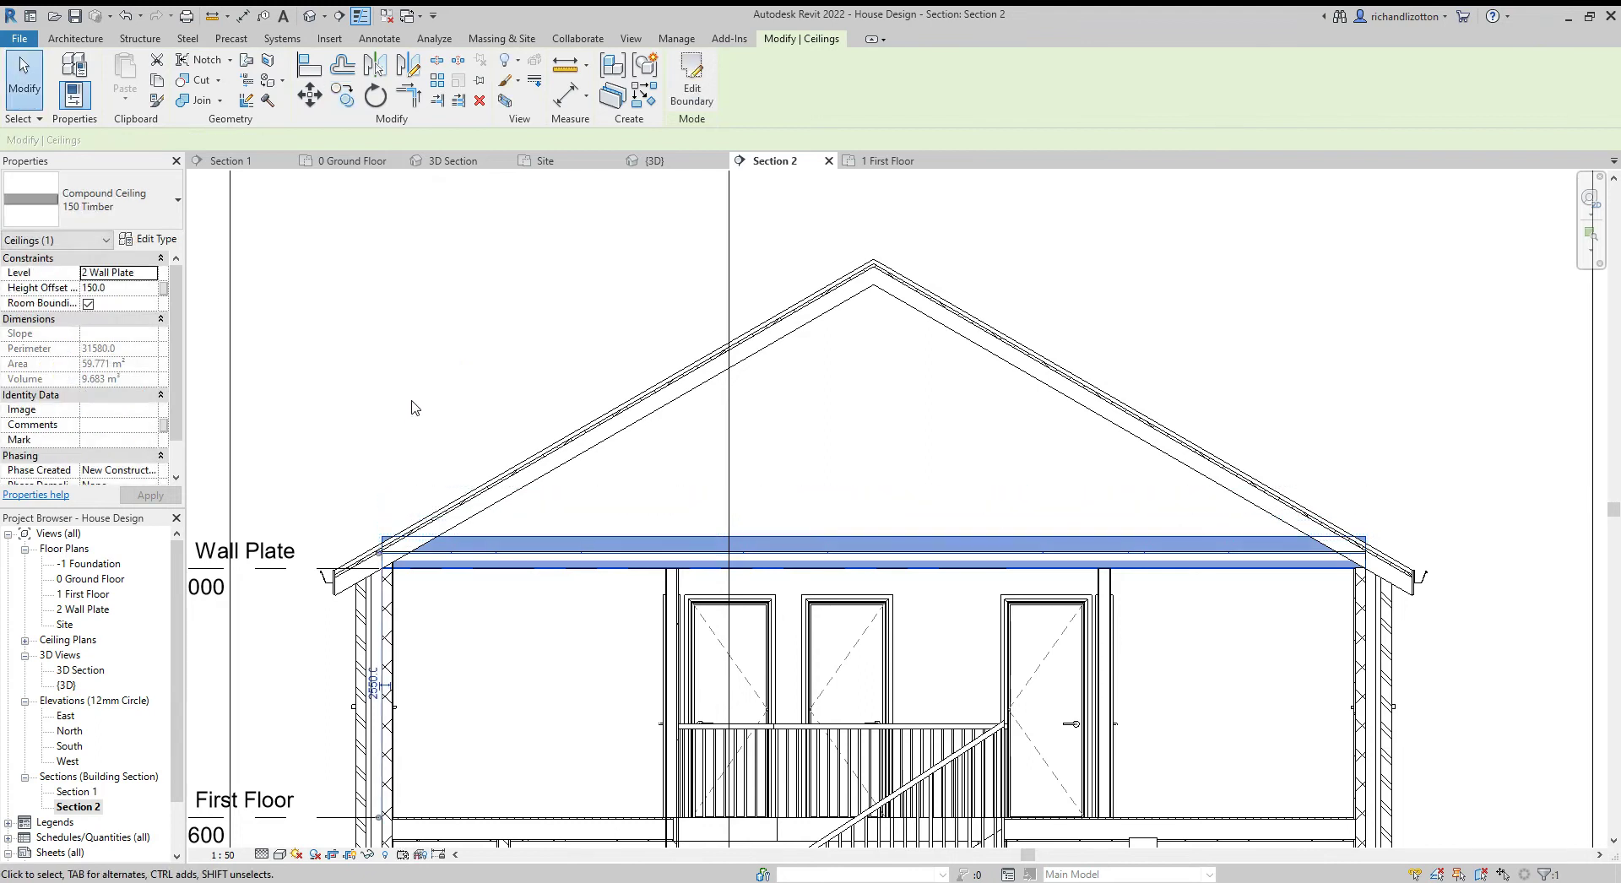
click(487, 527)
click(492, 533)
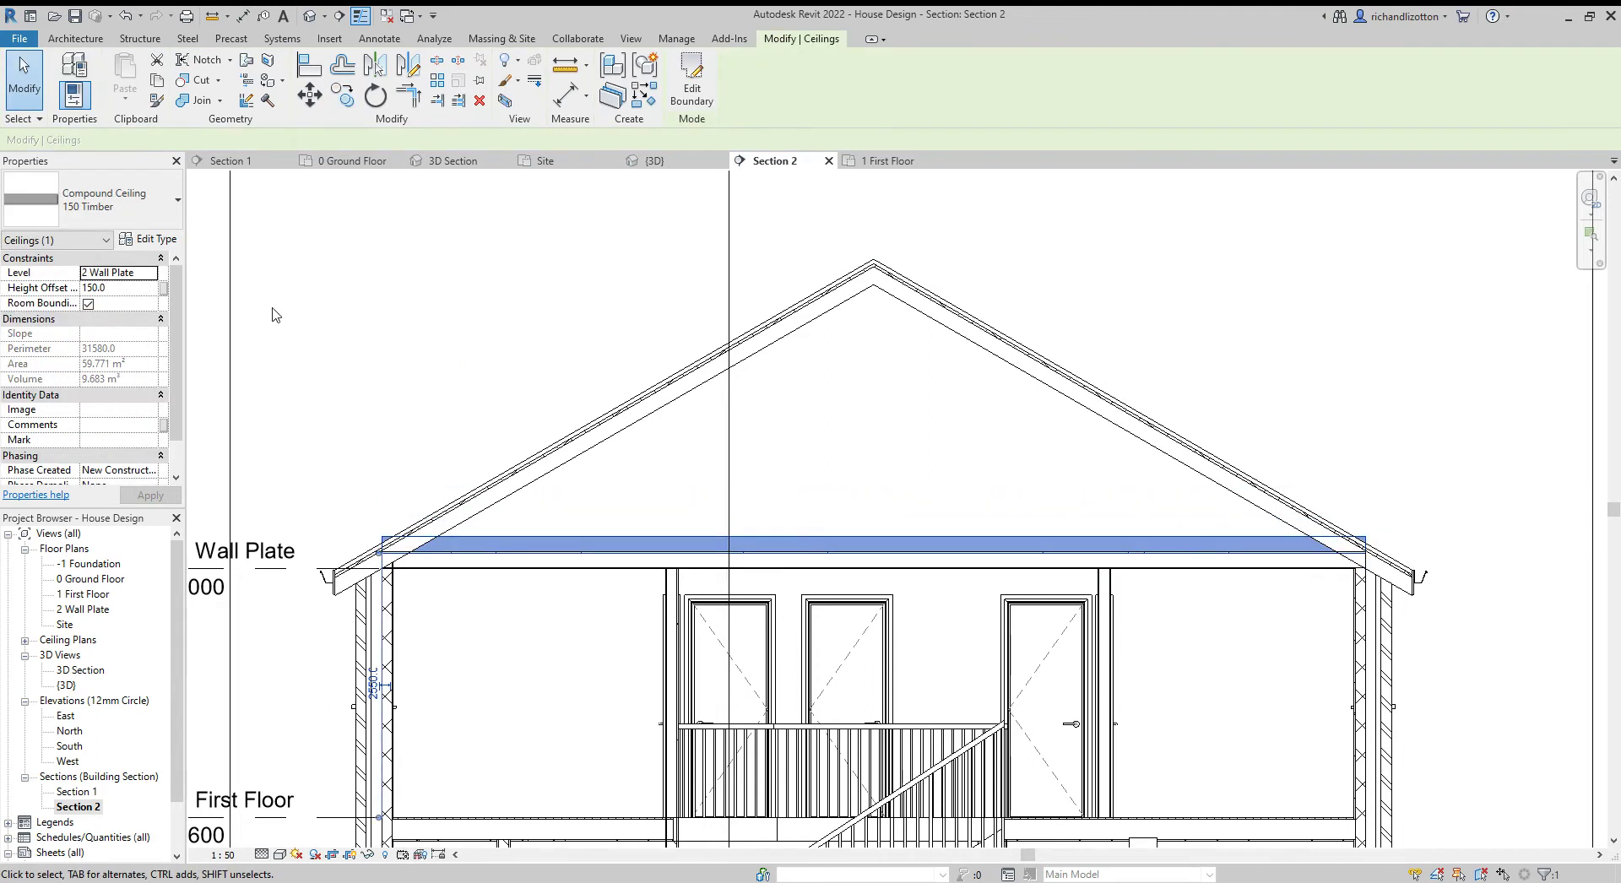
Duplicate the upper ceiling's type as a new type named '150 insulation'
click(148, 239)
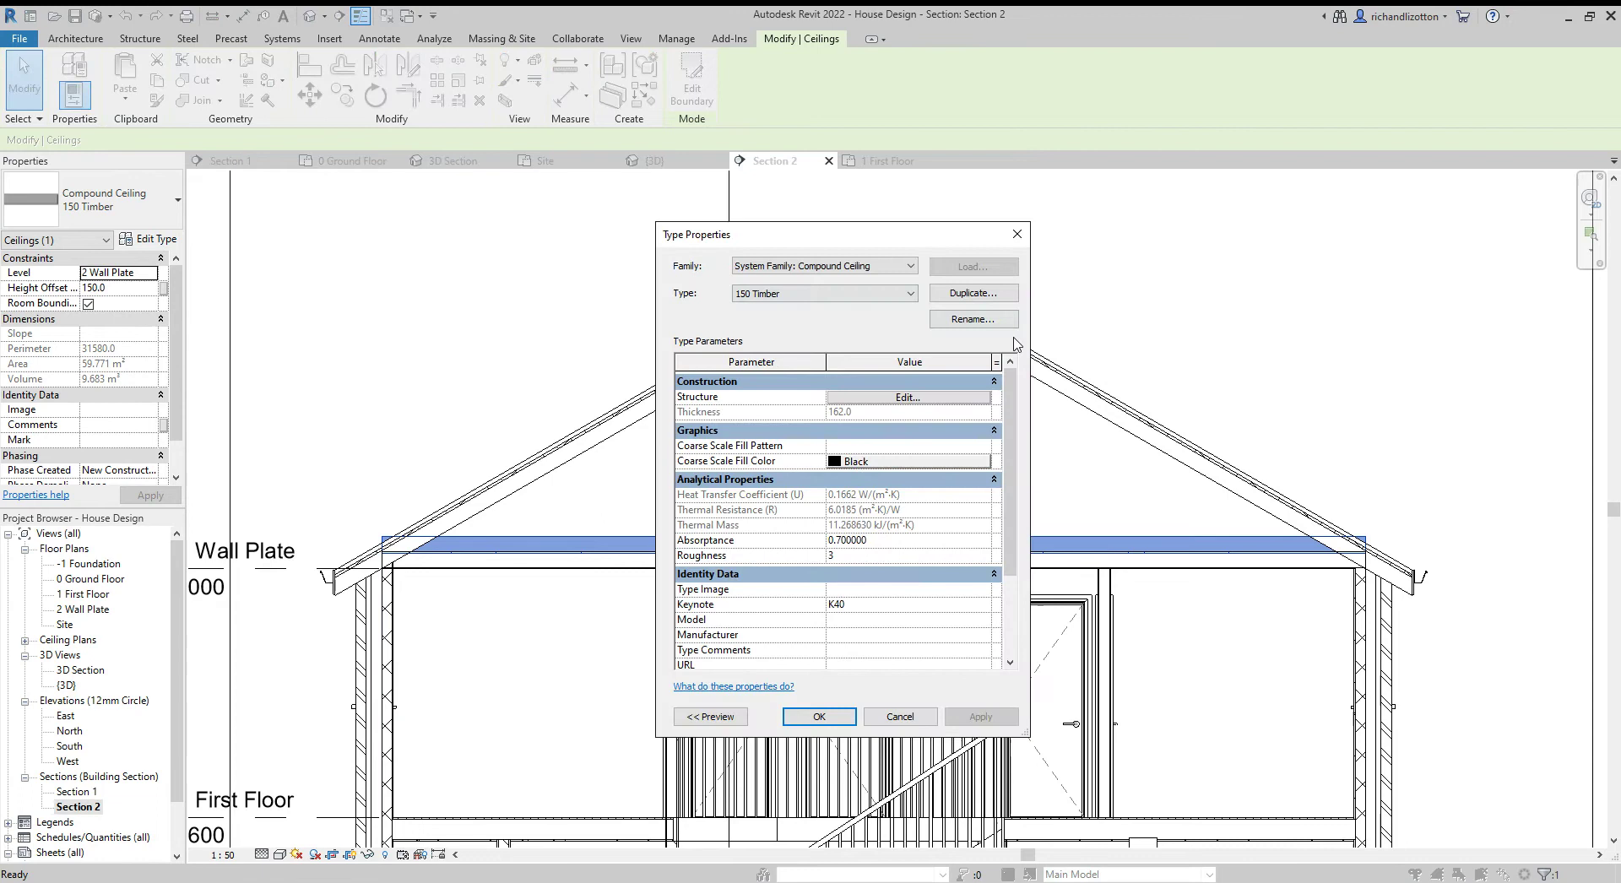
click(993, 296)
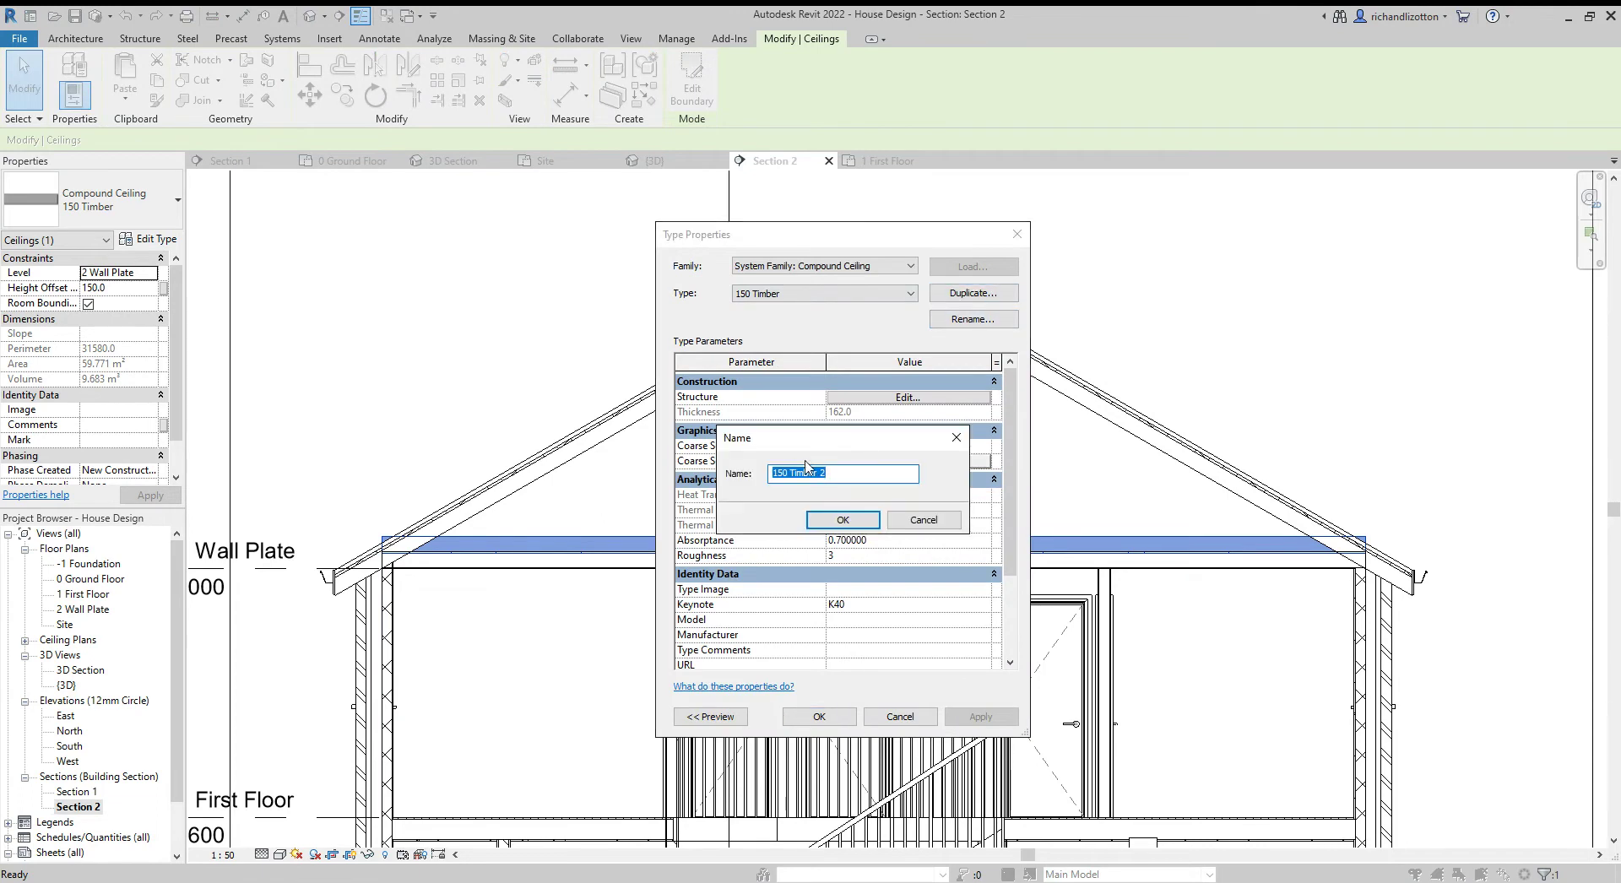
text(150 insulation)
click(843, 520)
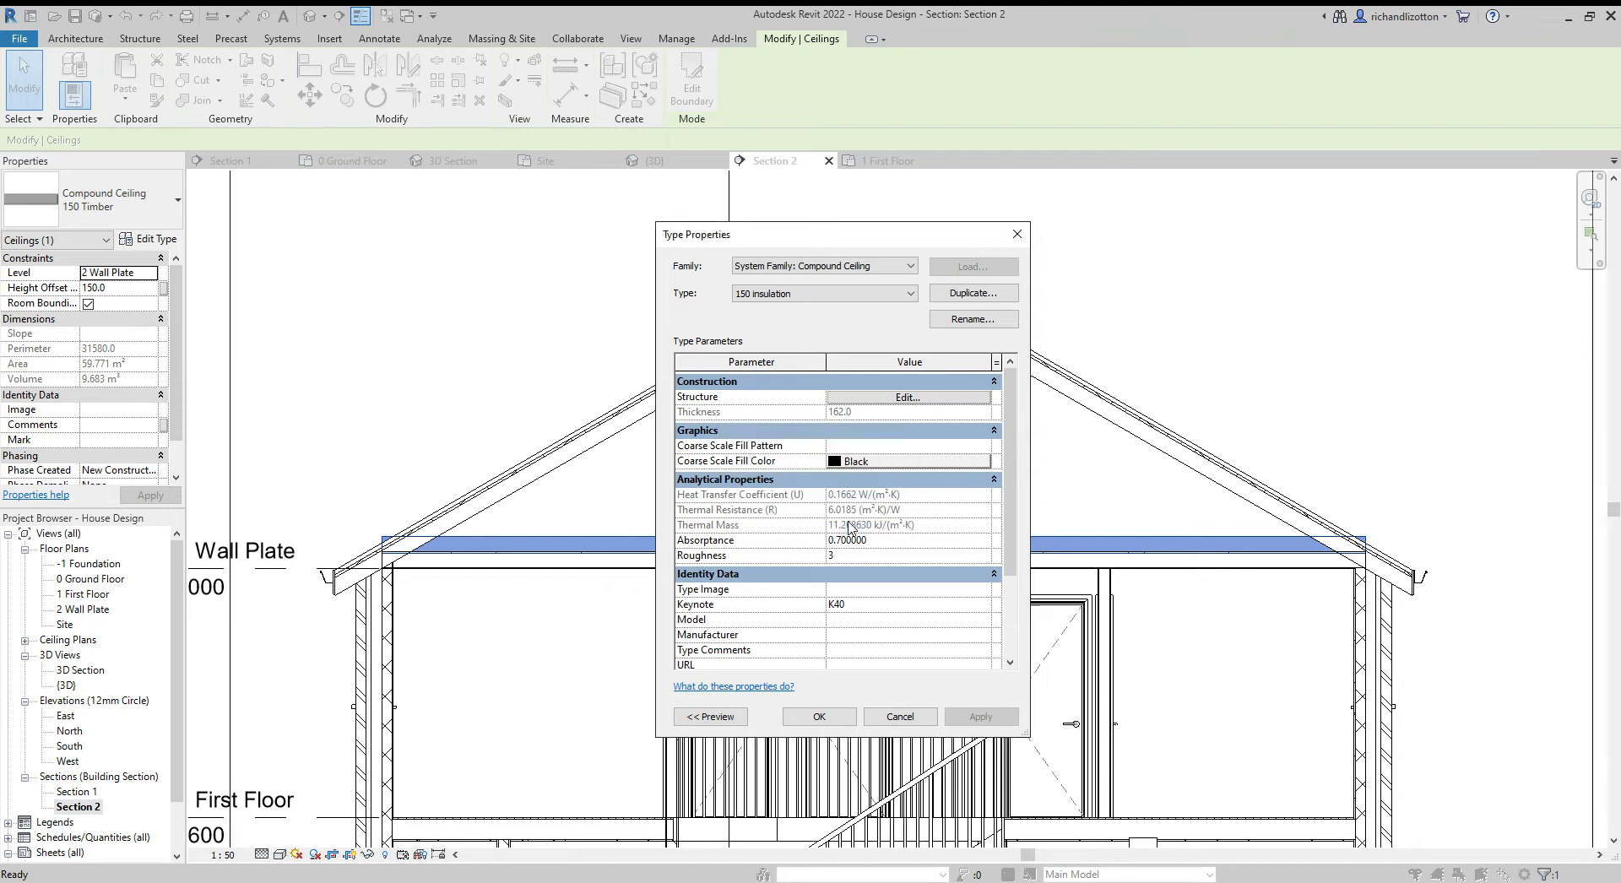
Remove the Gypsum Wall Board layer and make the remaining 150 mm layer Fiberglass Batt
click(912, 398)
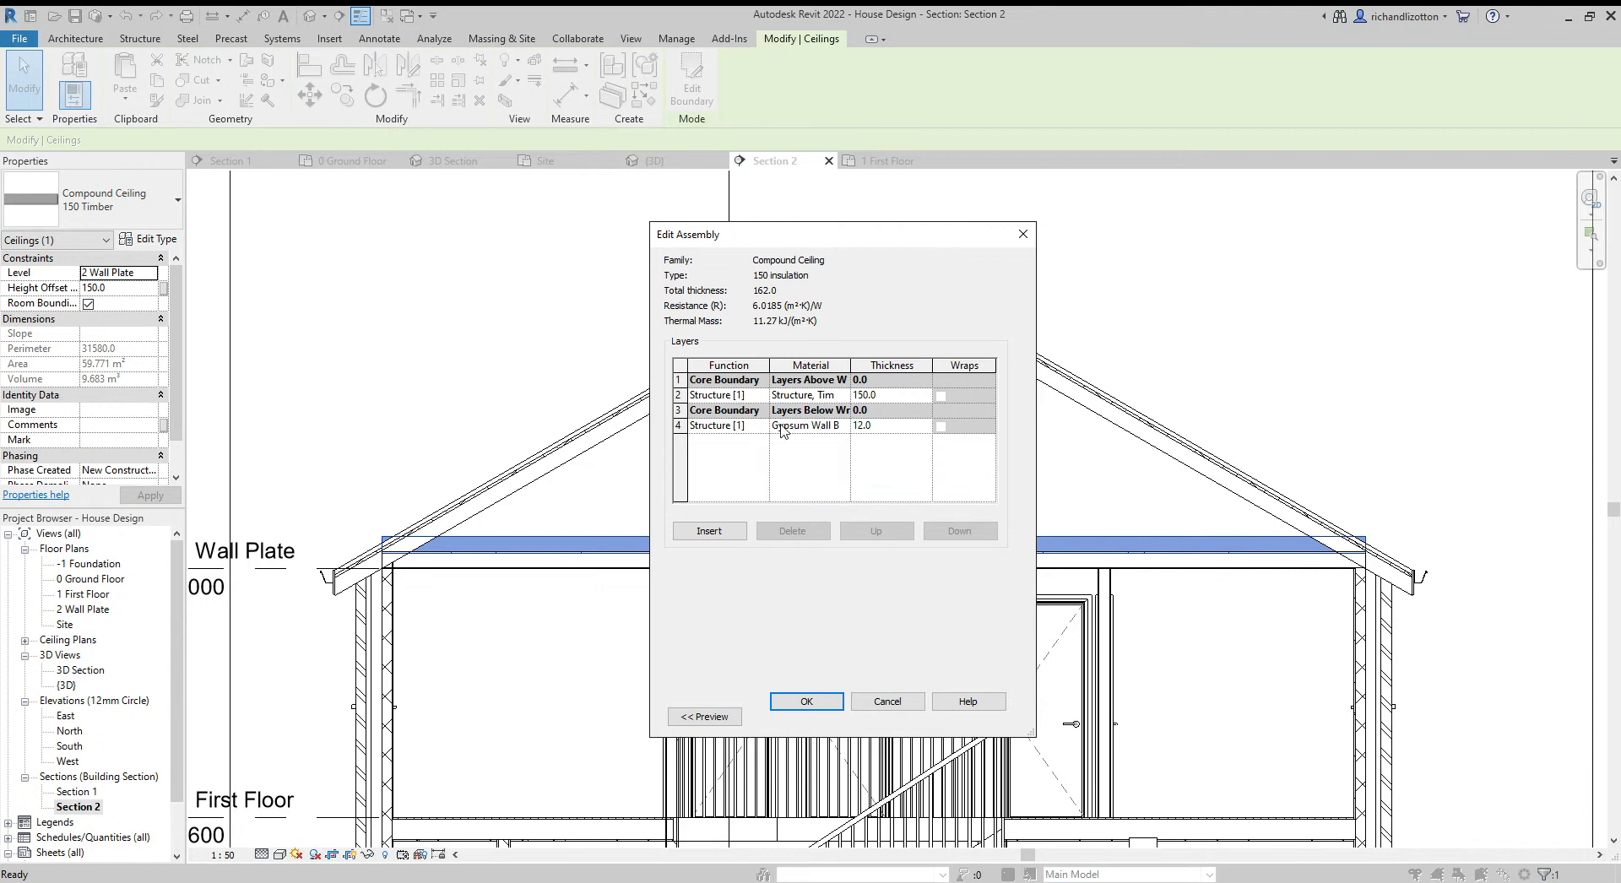
click(691, 427)
click(783, 531)
click(844, 397)
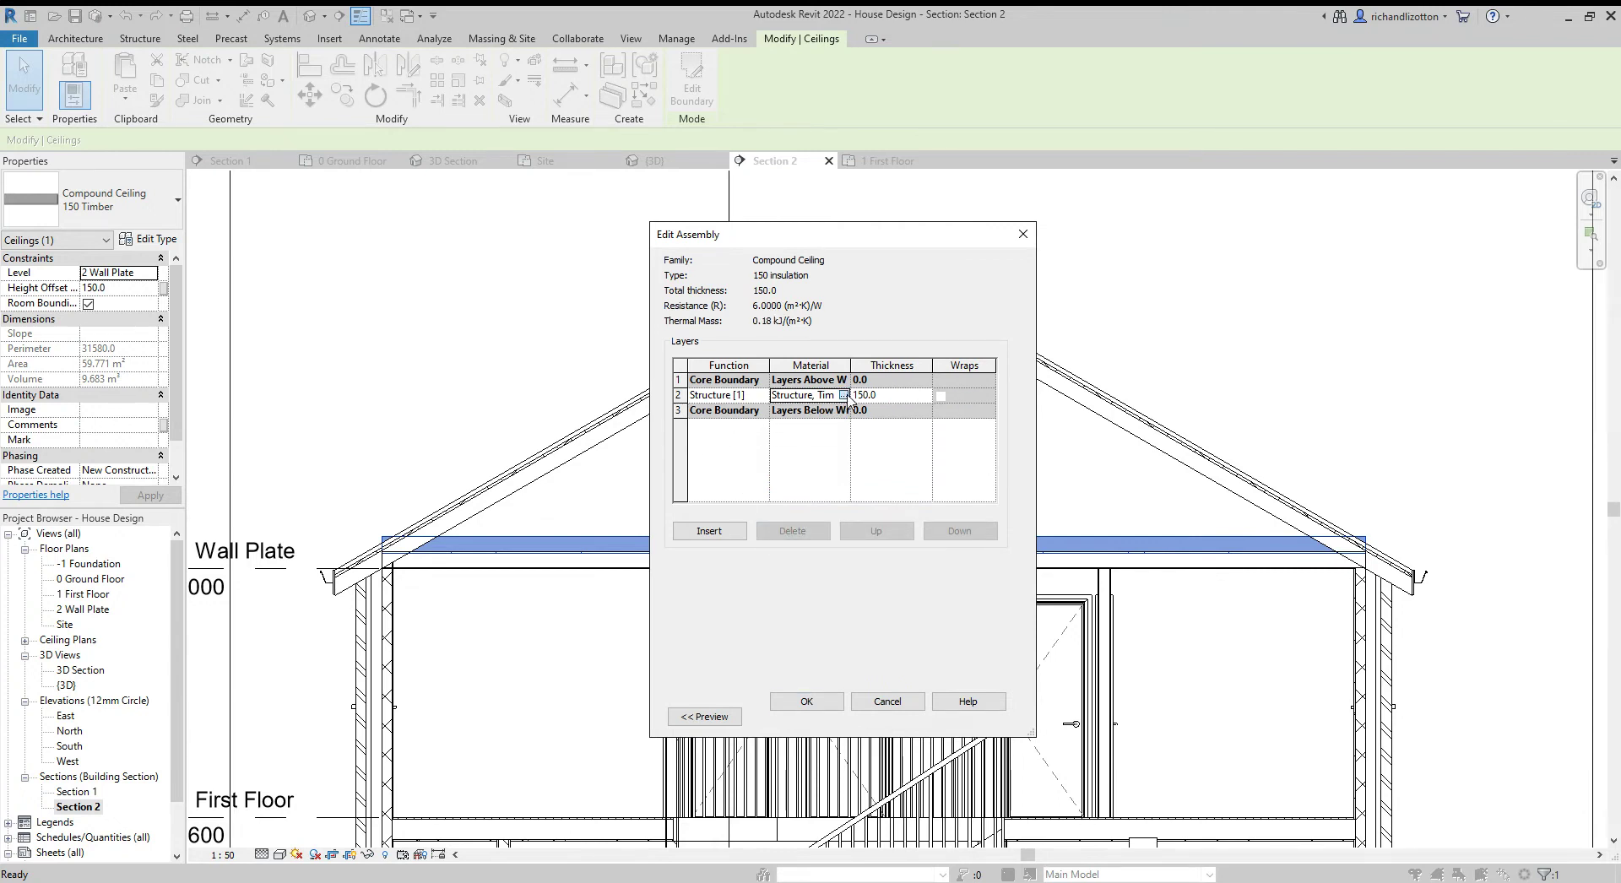
click(845, 399)
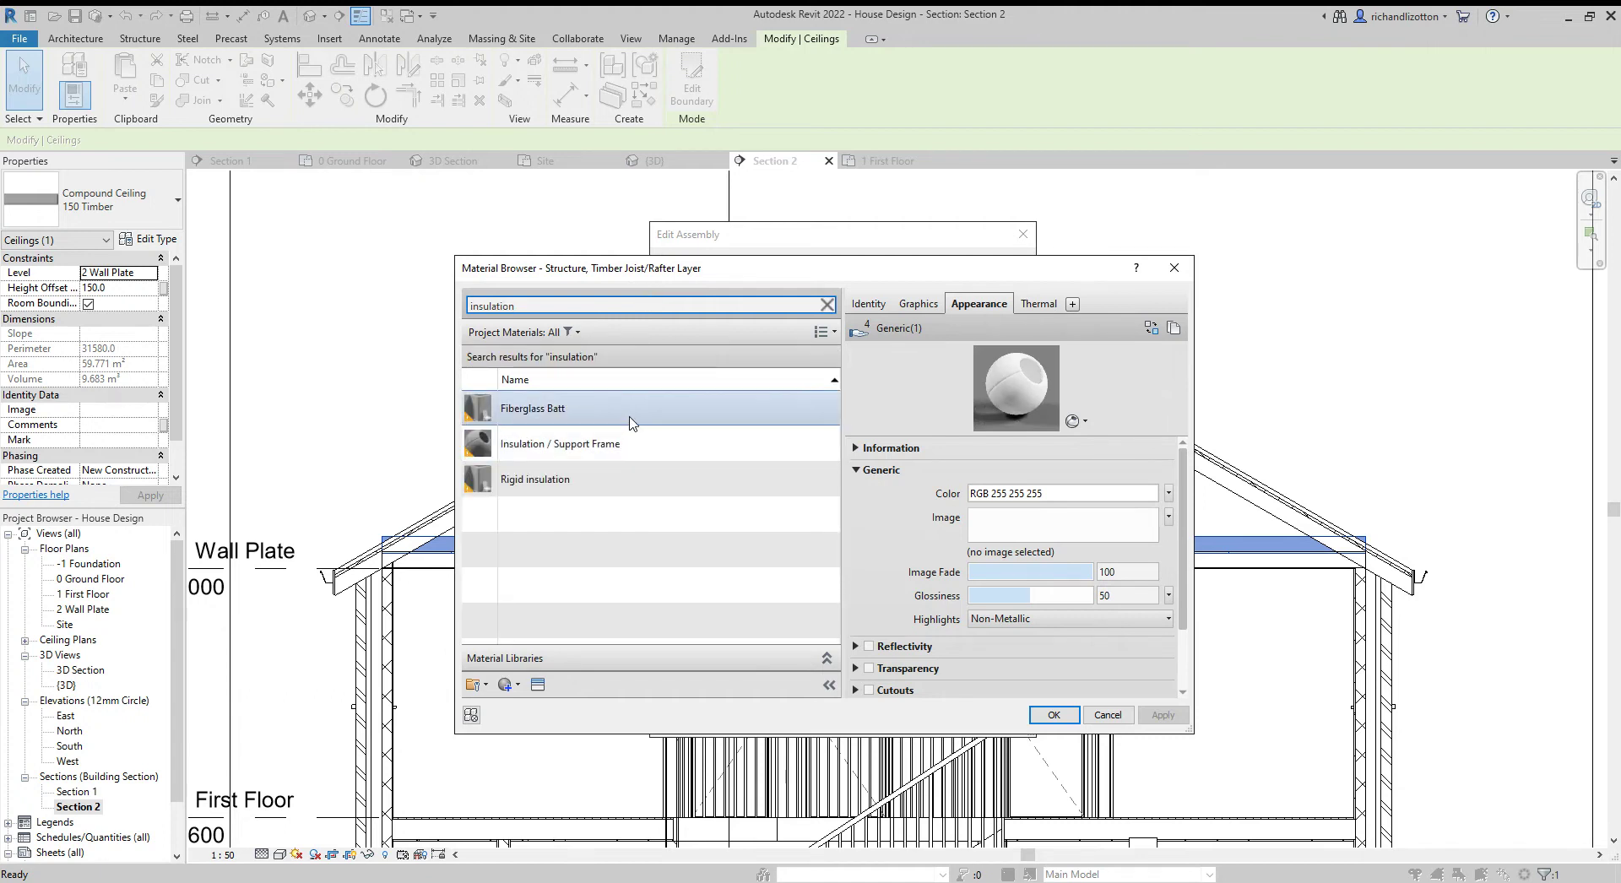
click(629, 414)
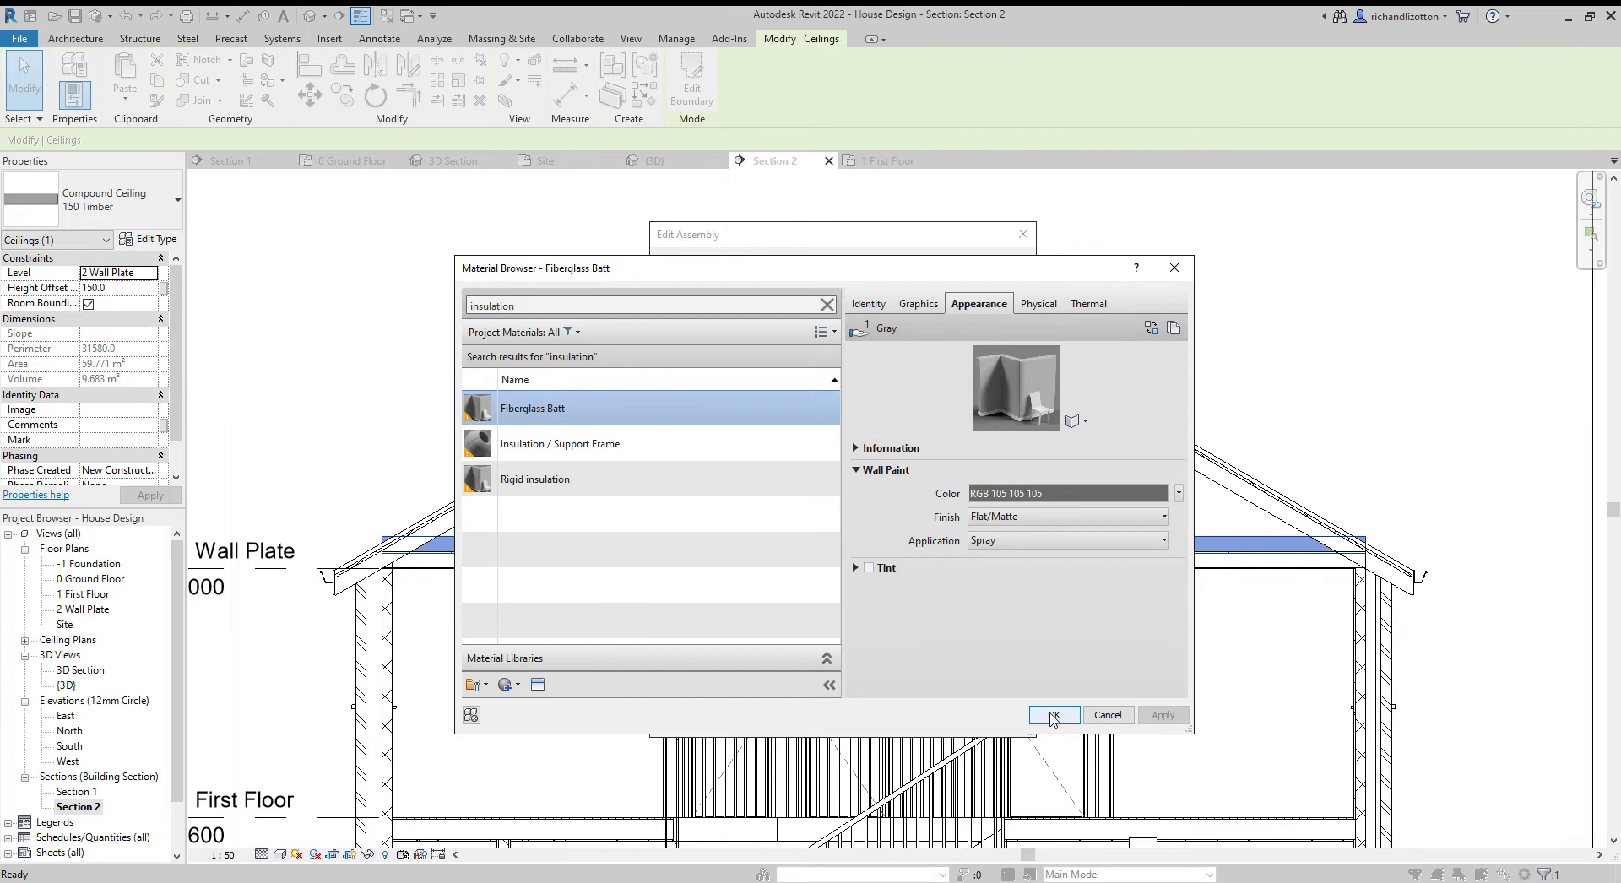
click(1055, 716)
click(842, 705)
key(Return)
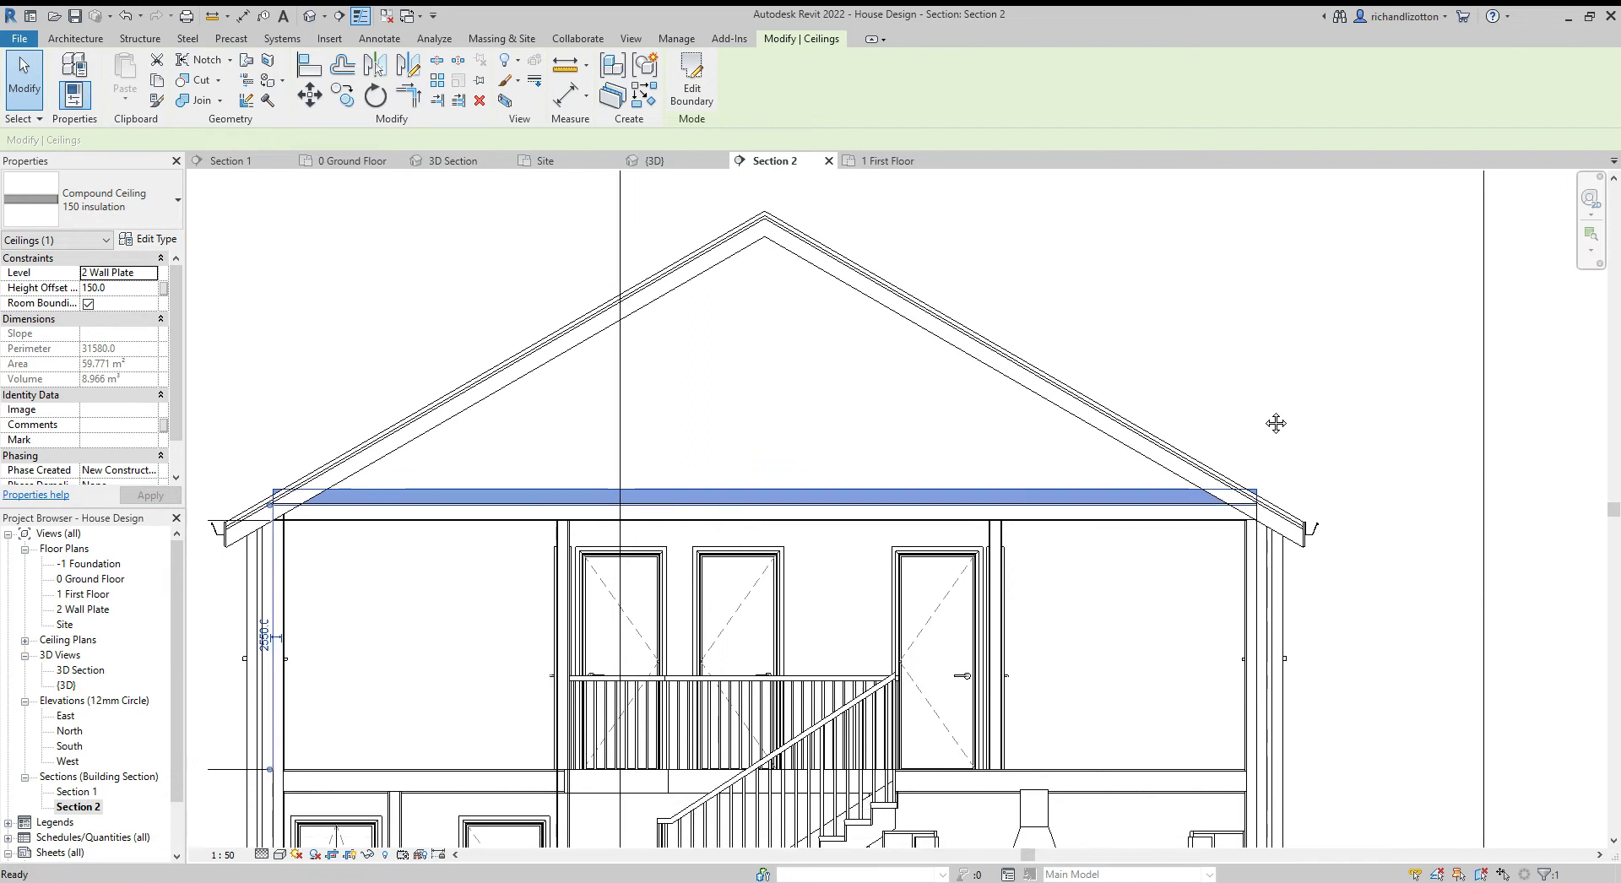
Move the 150 insulation ceiling up with MV to a 162.0 Height Offset, resting on the lower ceiling
scroll(1273, 423, up, 5)
key(Escape)
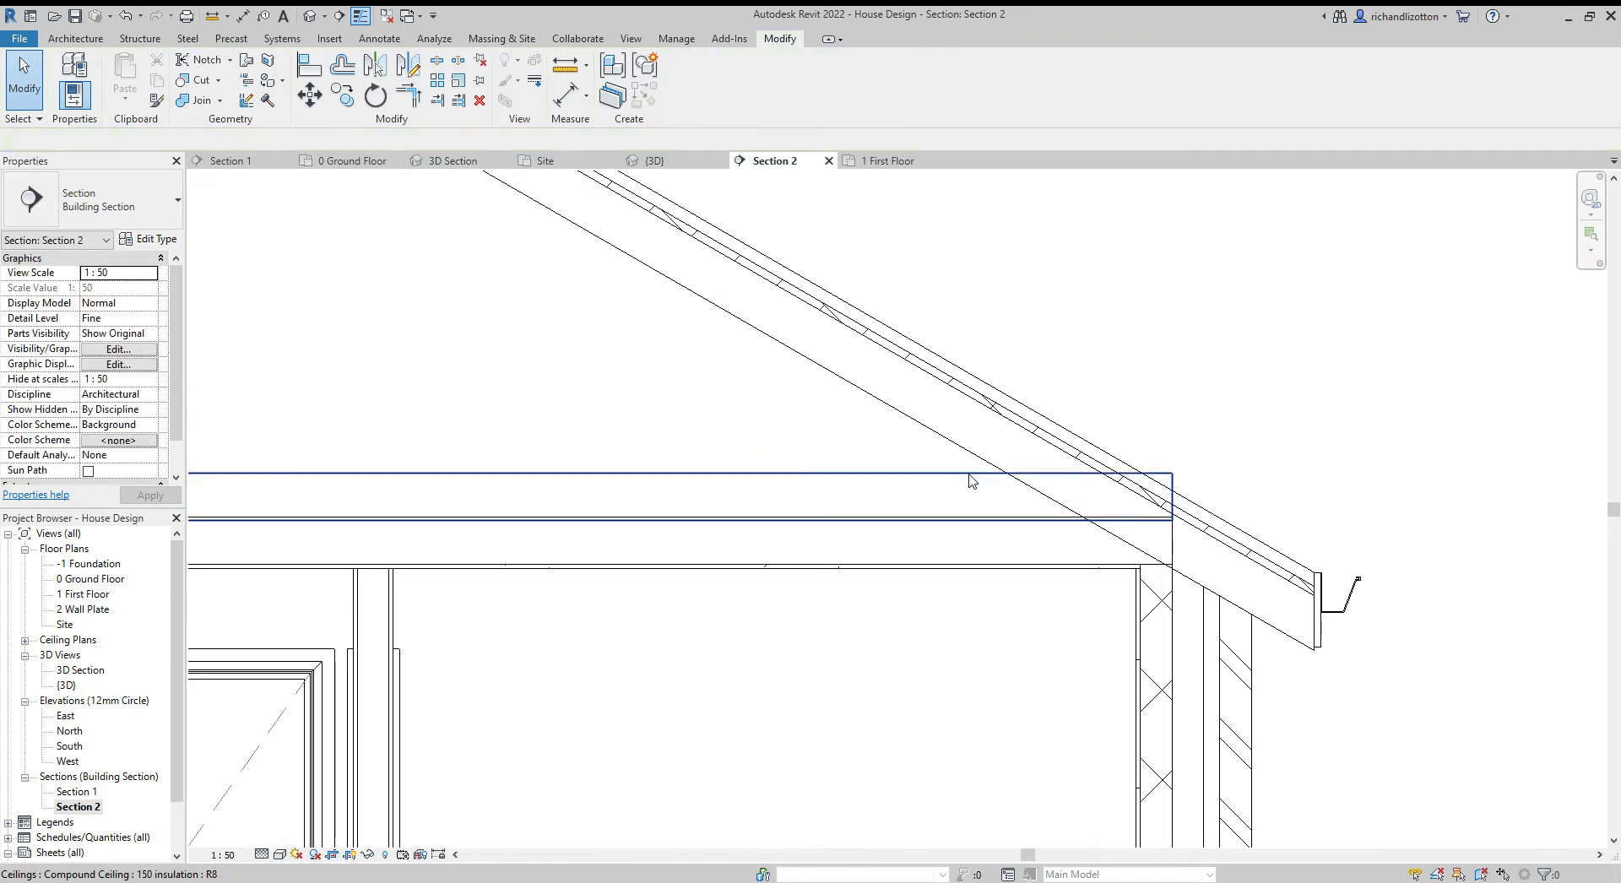
click(973, 483)
scroll(1034, 537, up, 3)
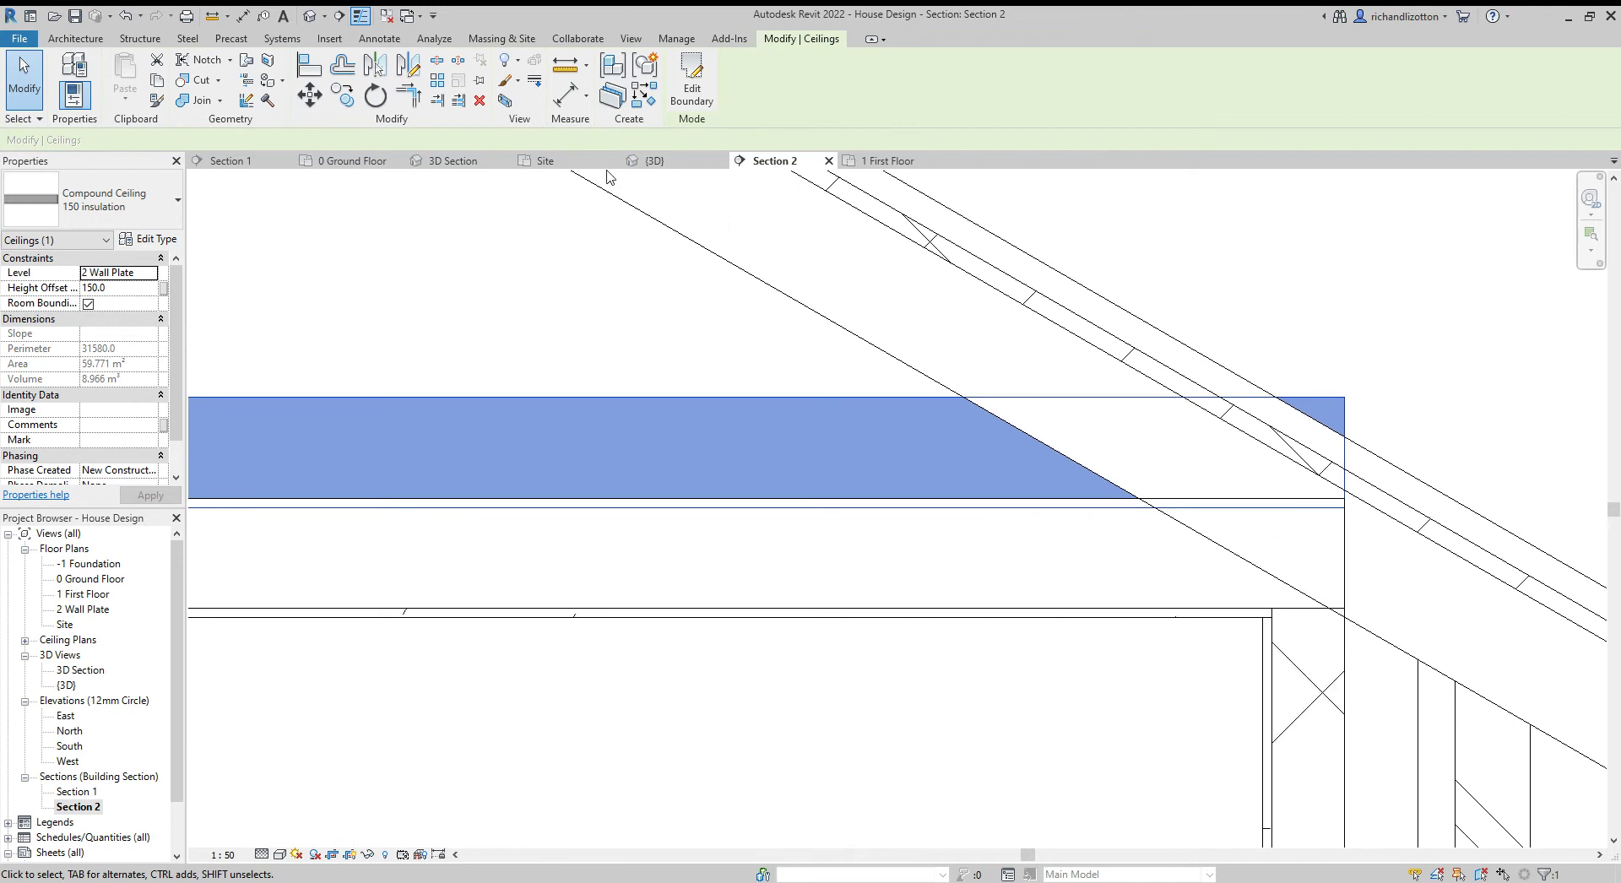
scroll(639, 545, up, 4)
key(m)
key(v)
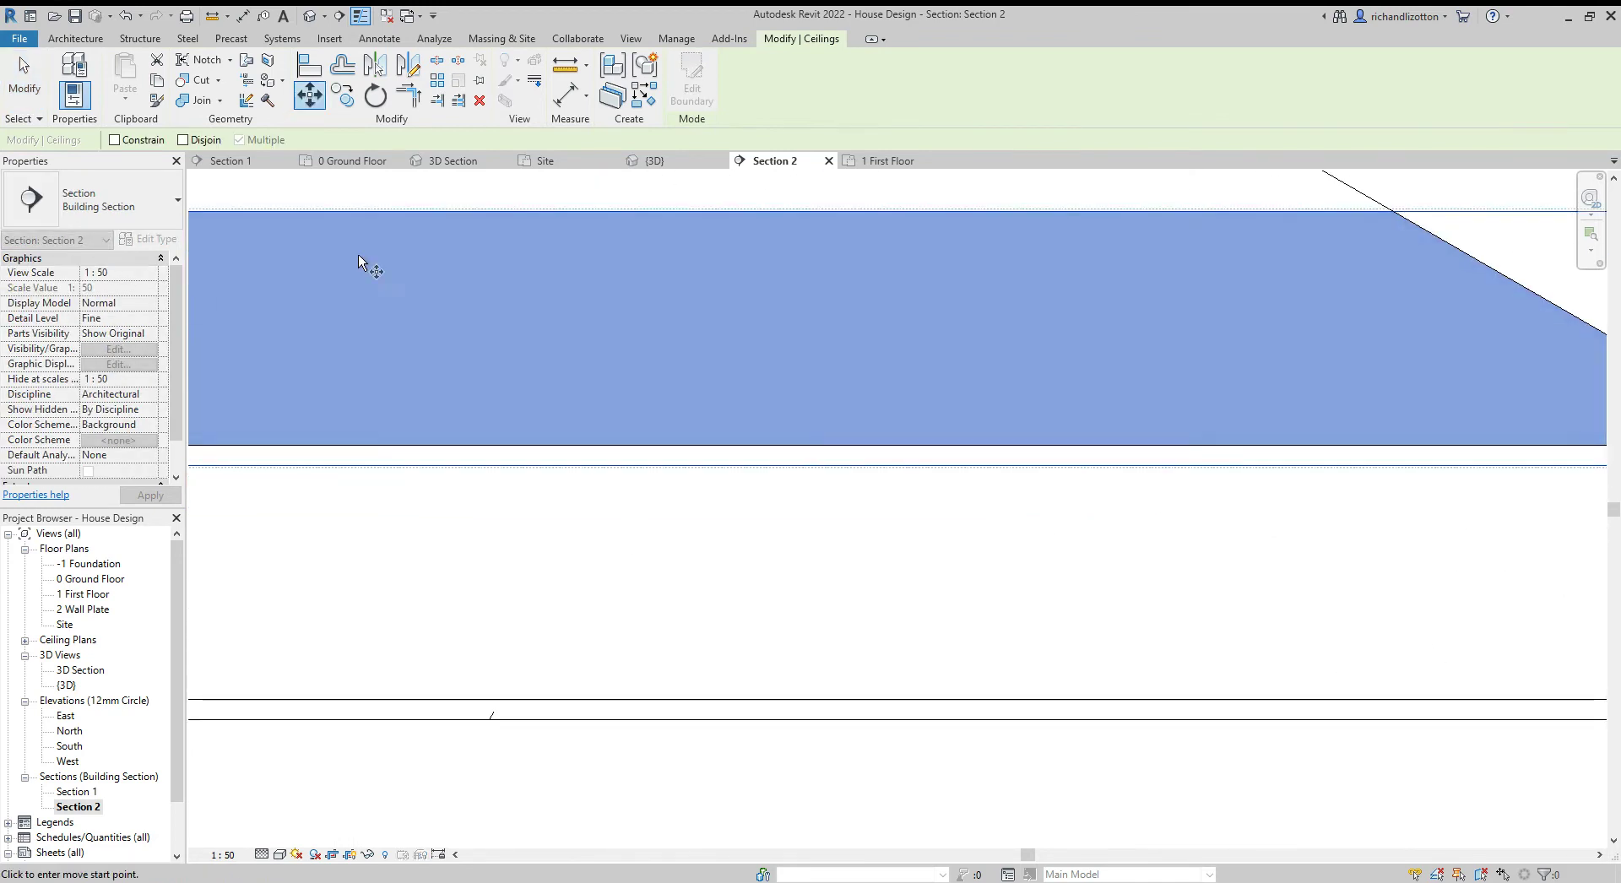
click(521, 466)
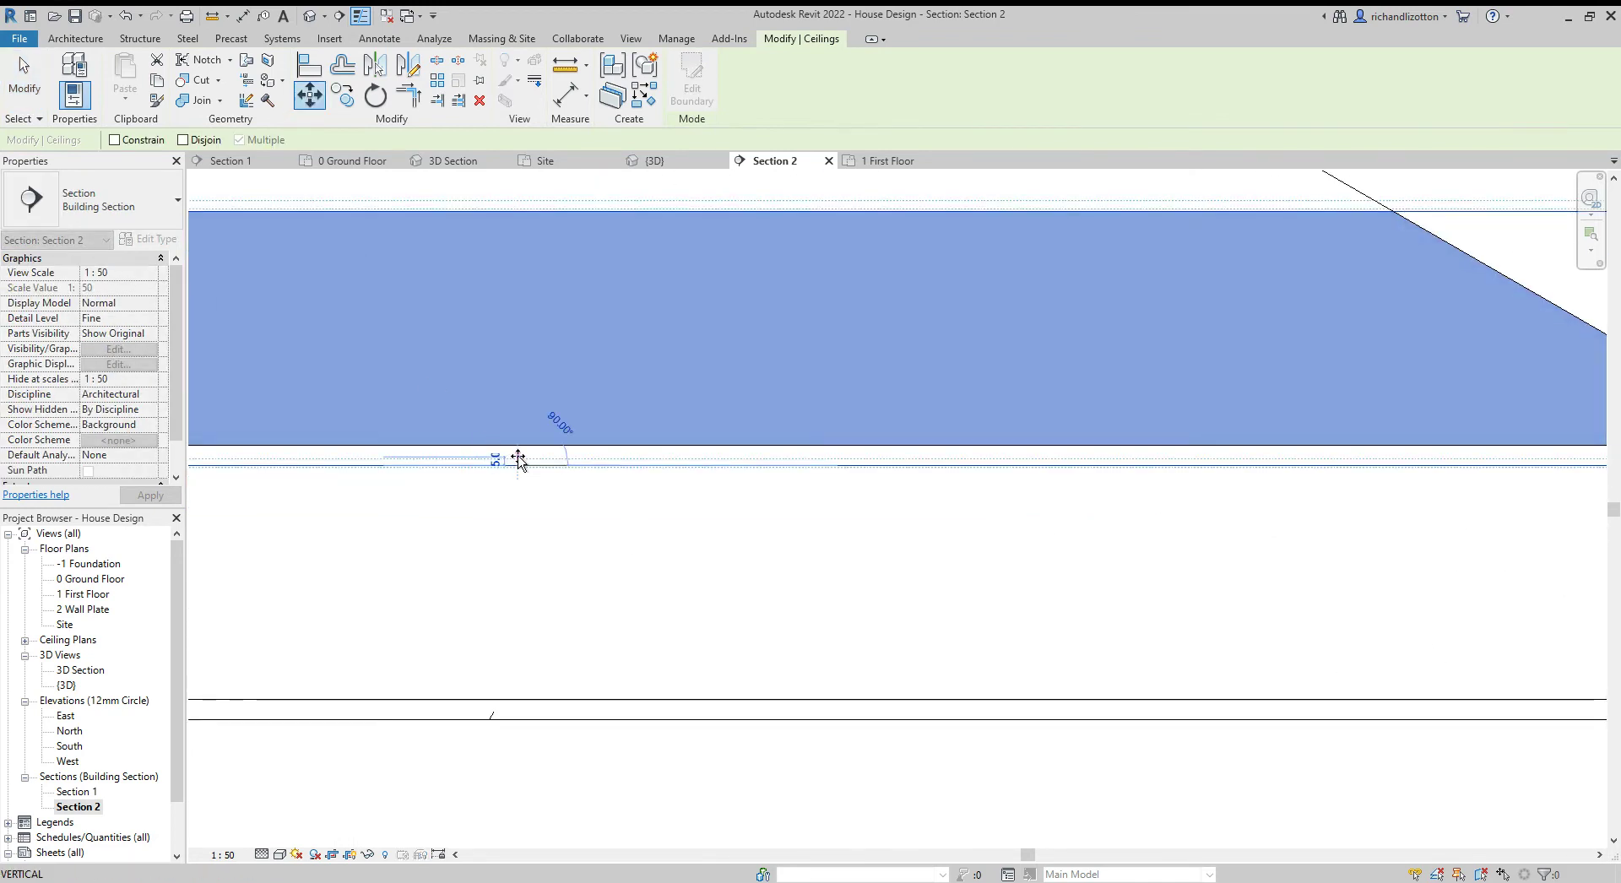
click(517, 448)
scroll(566, 550, down, 3)
click(604, 421)
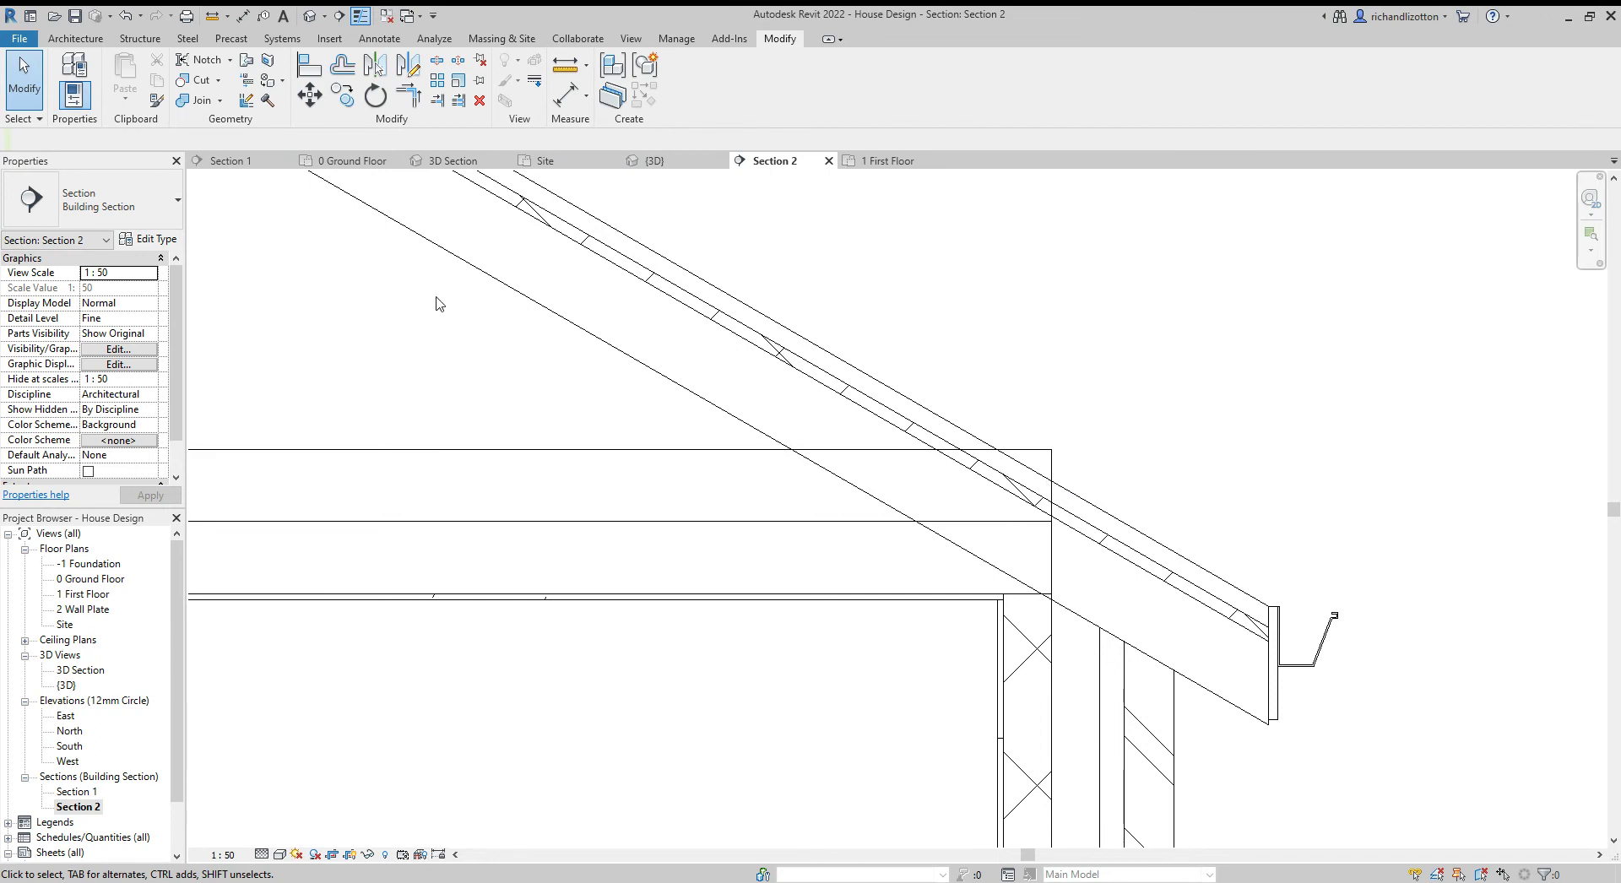
Join the roof with the 150 insulation ceiling so the roof cuts a sloped notch in it
click(200, 101)
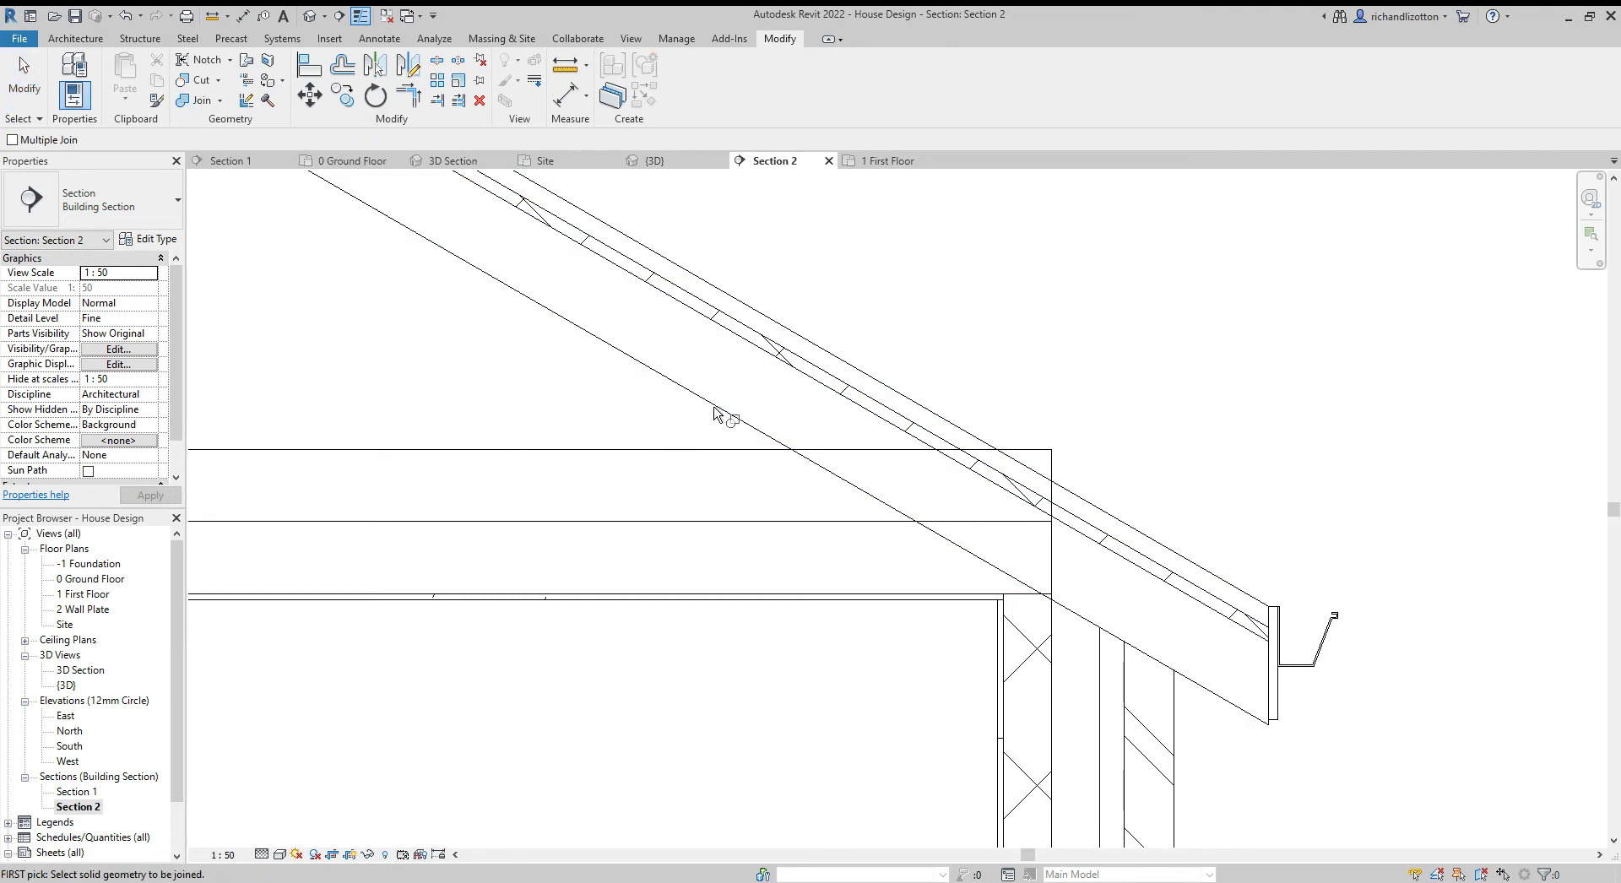
click(713, 414)
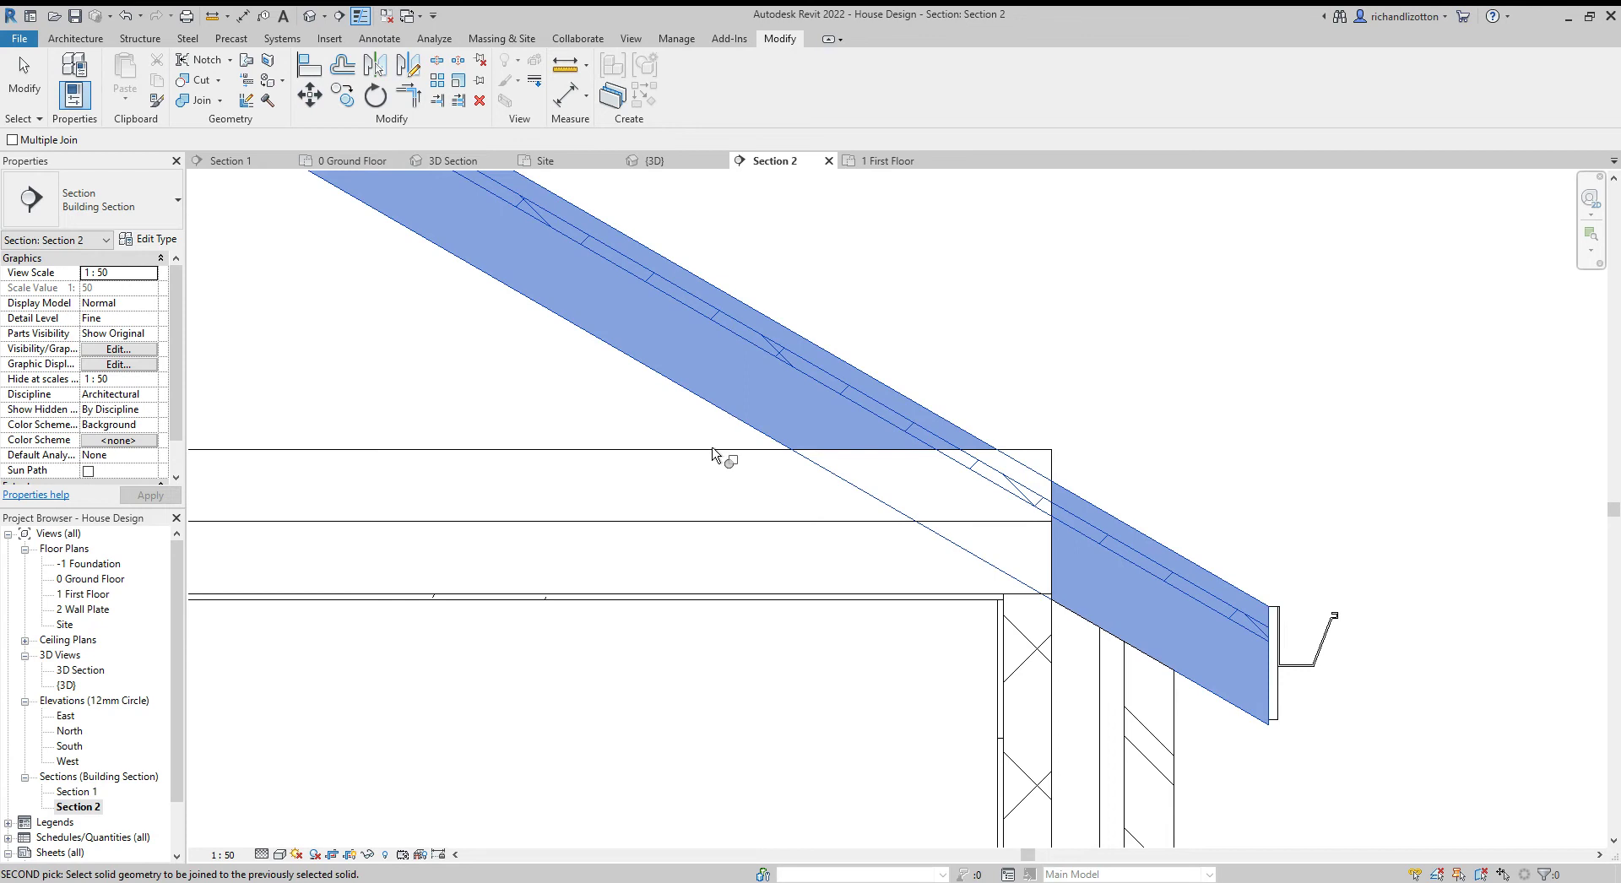
click(712, 451)
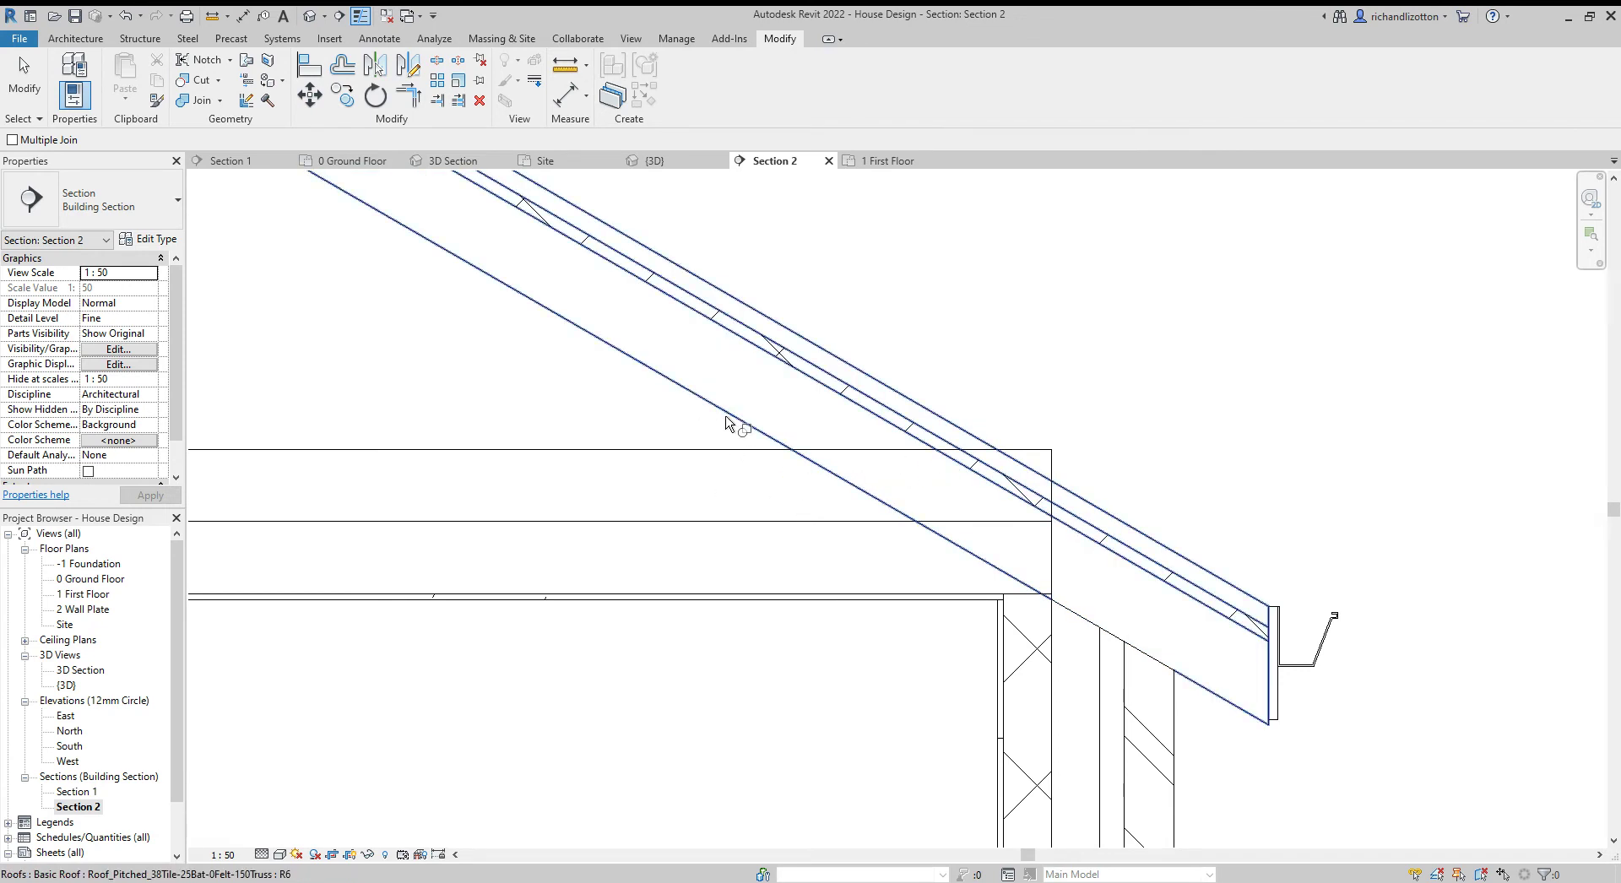
click(725, 422)
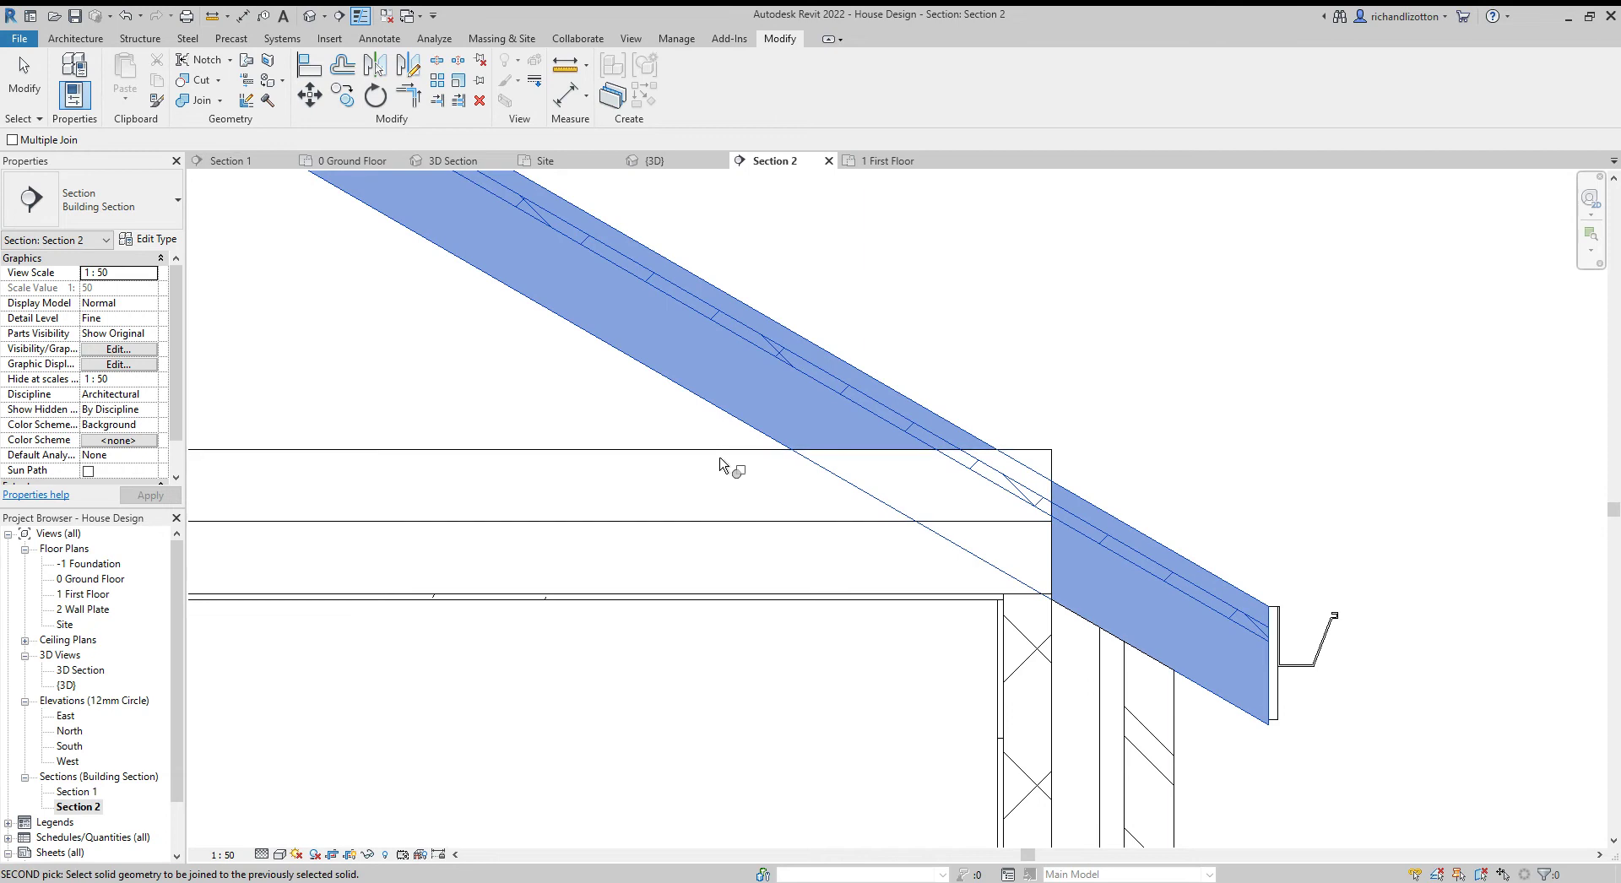
click(722, 463)
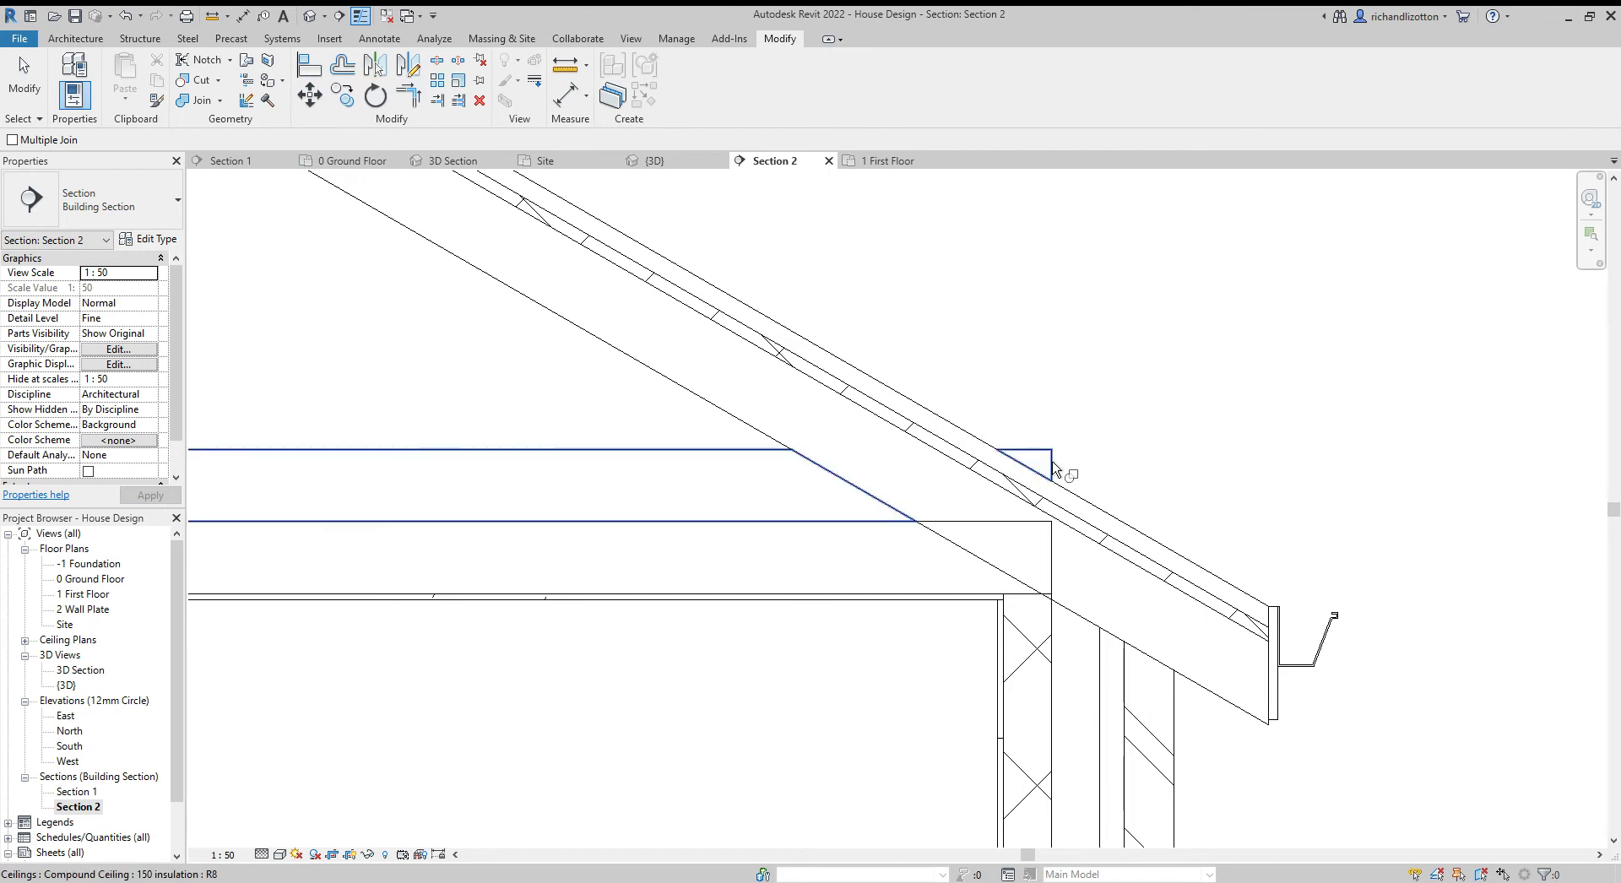
key(Escape)
Edit the insulation ceiling's boundary in 0 Ground Floor, moving the top edge inward about 100
click(1055, 456)
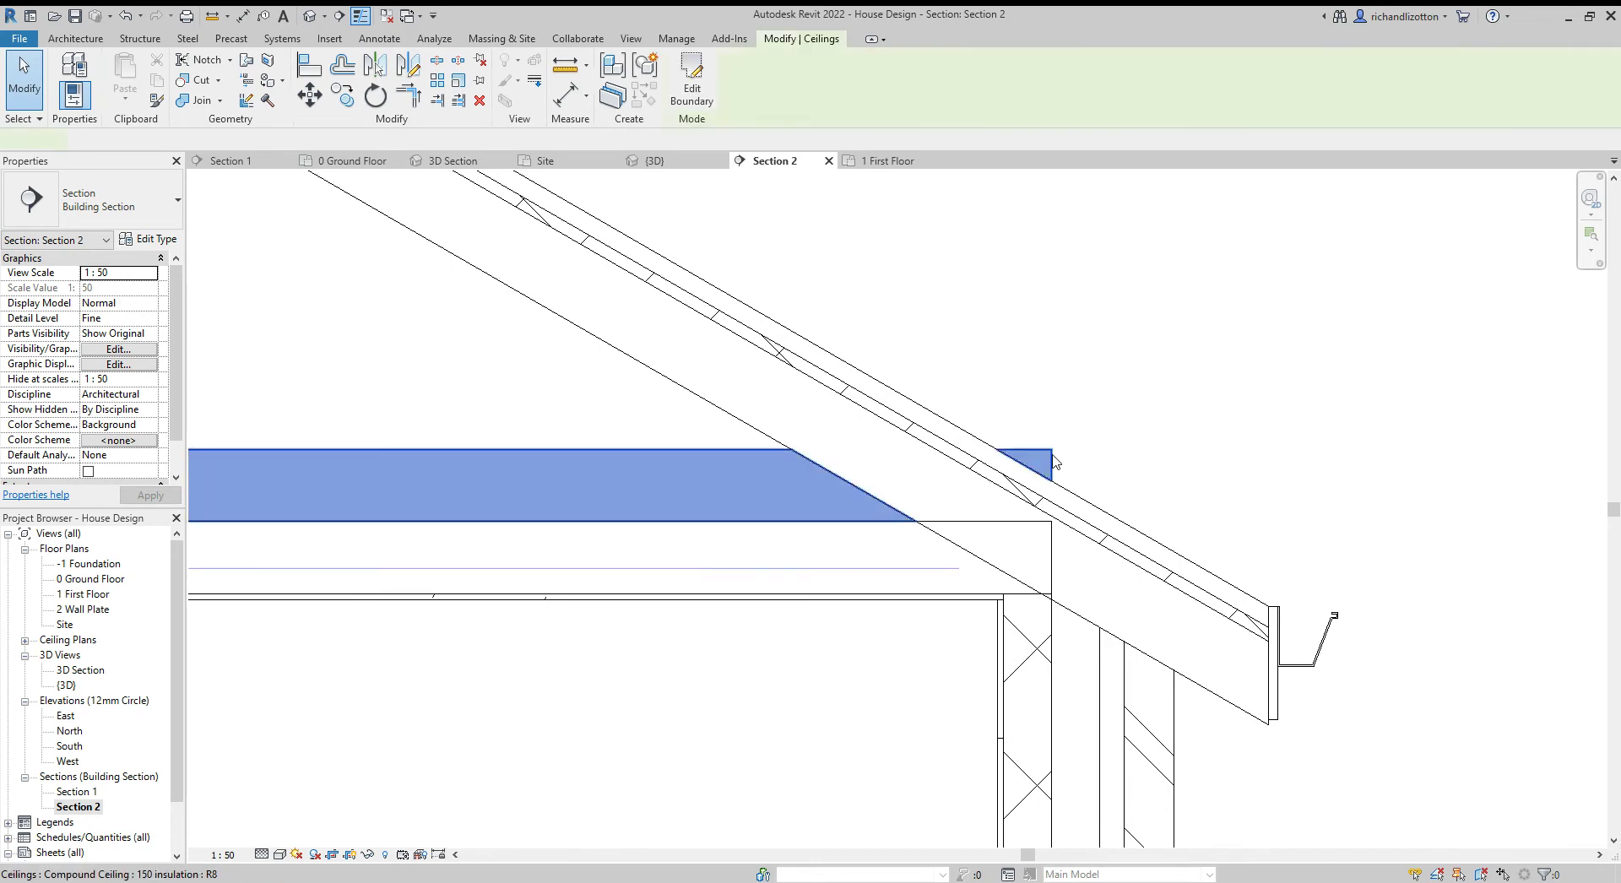
click(691, 87)
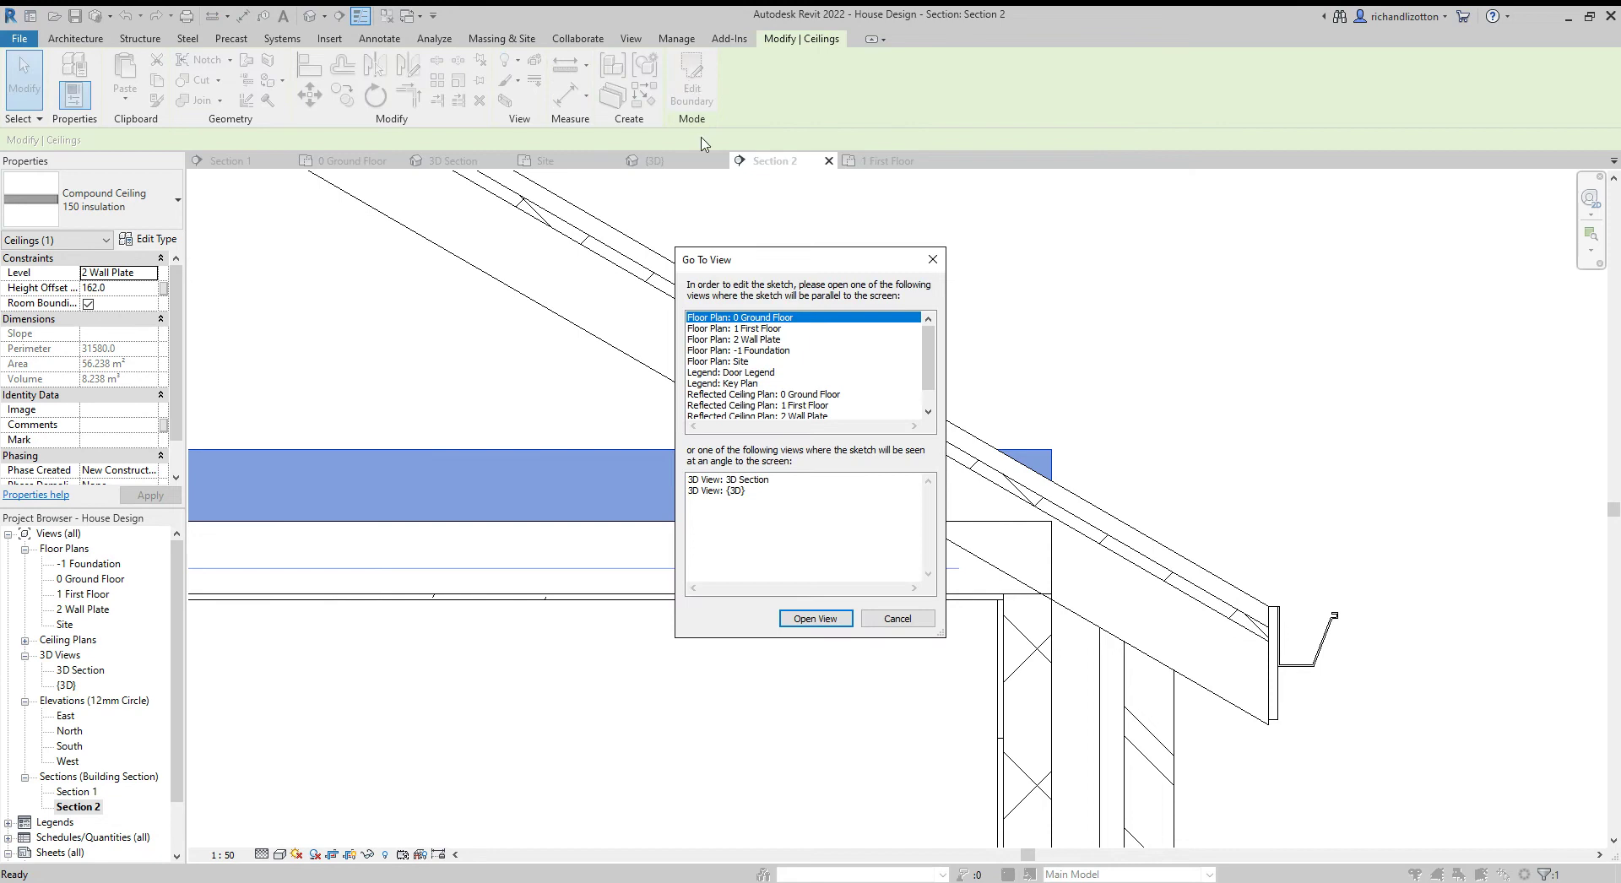
click(815, 618)
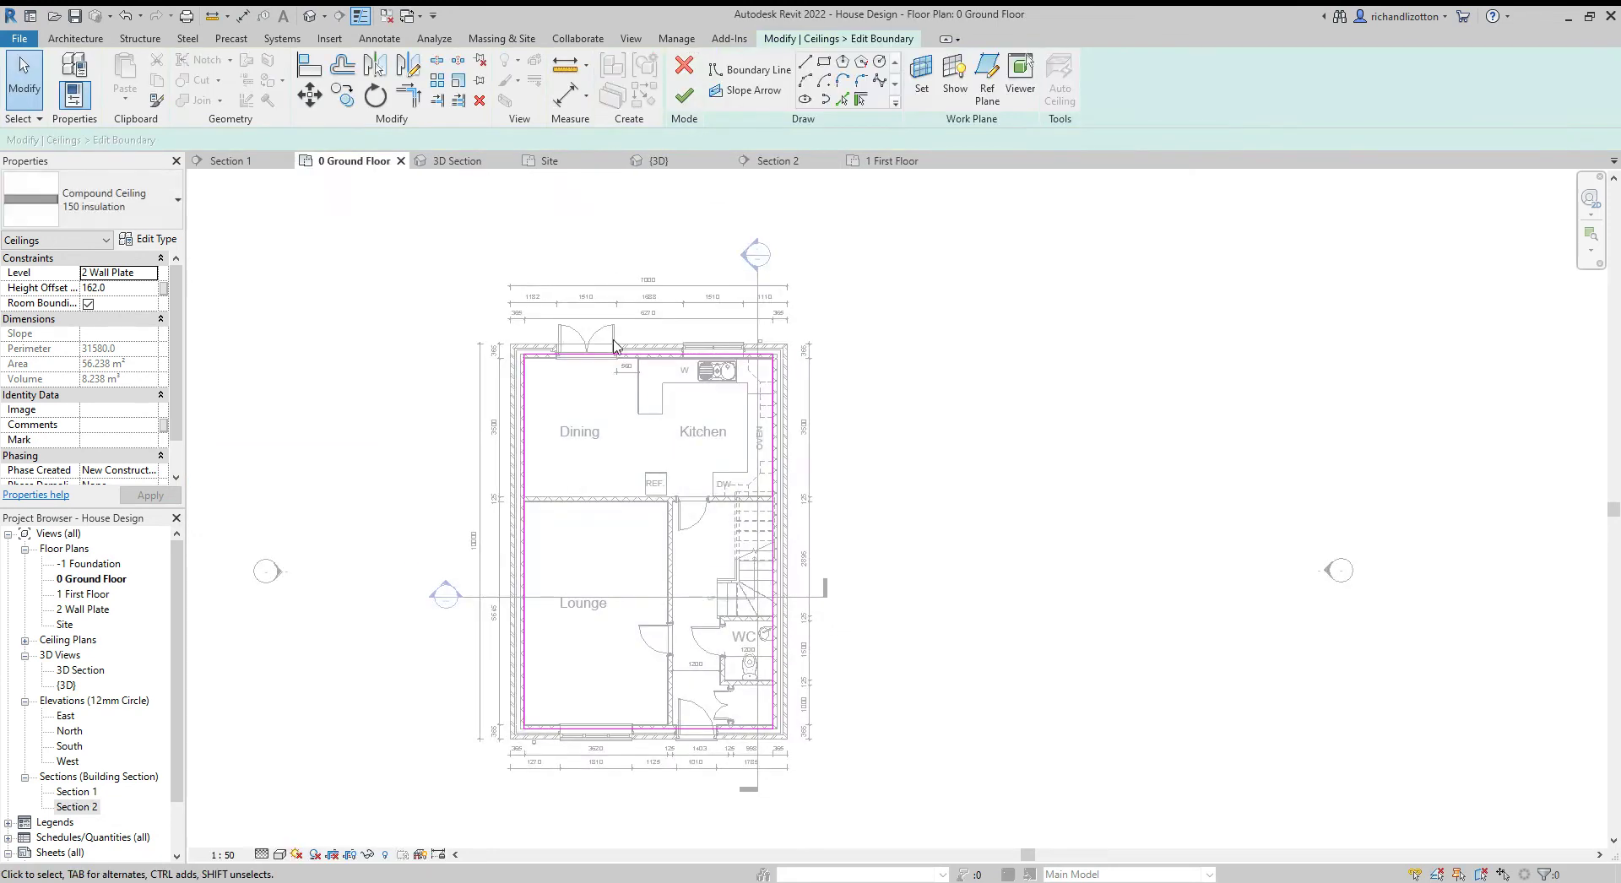
scroll(614, 347, up, 5)
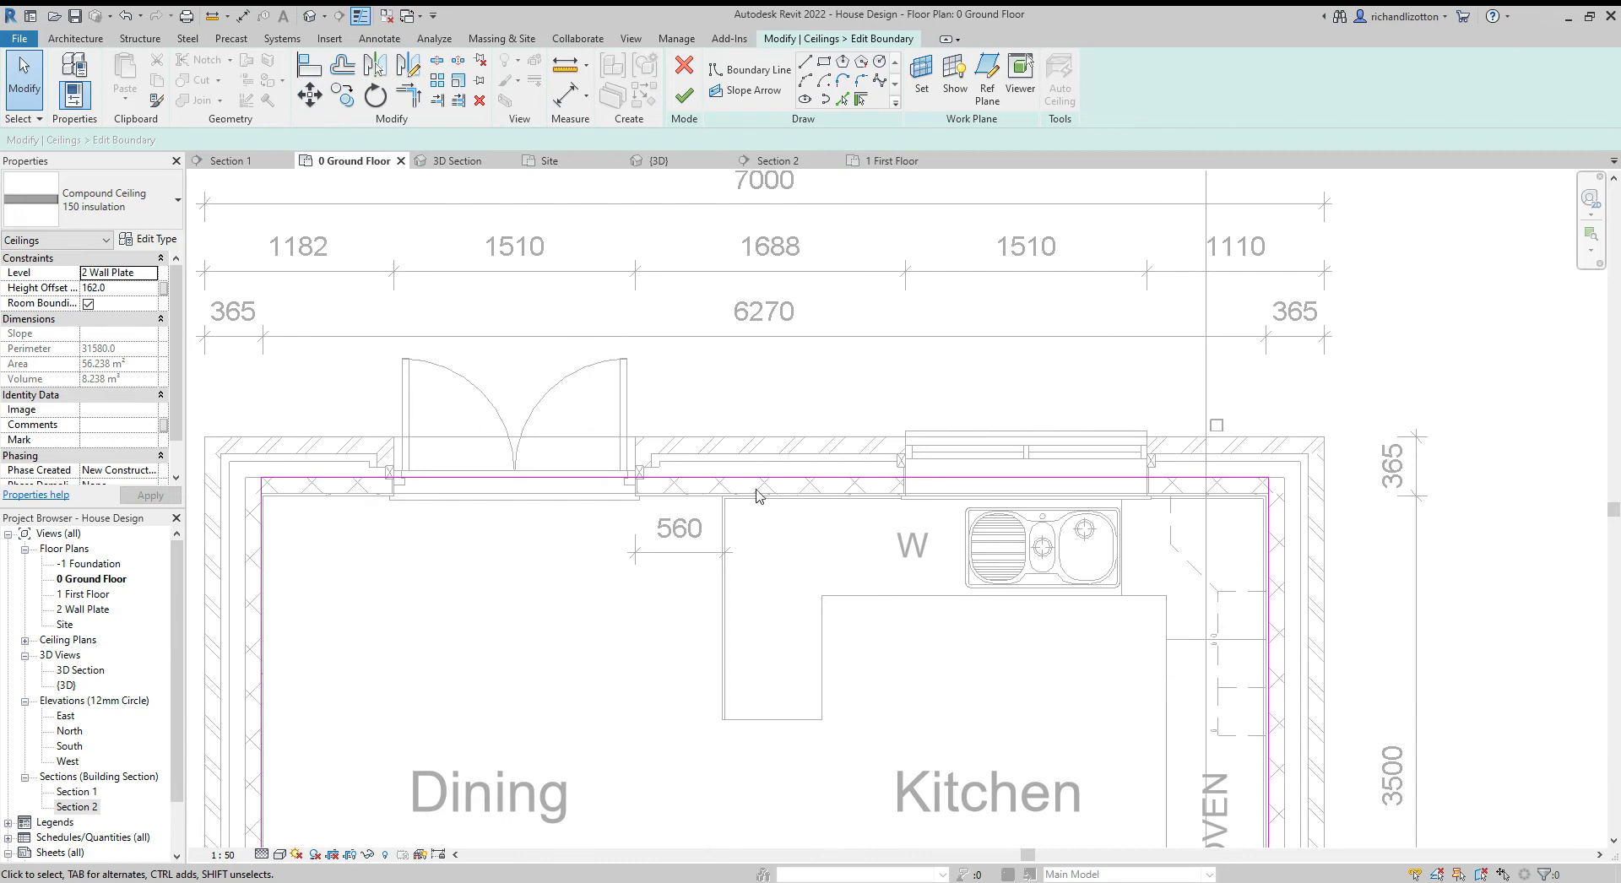
click(758, 494)
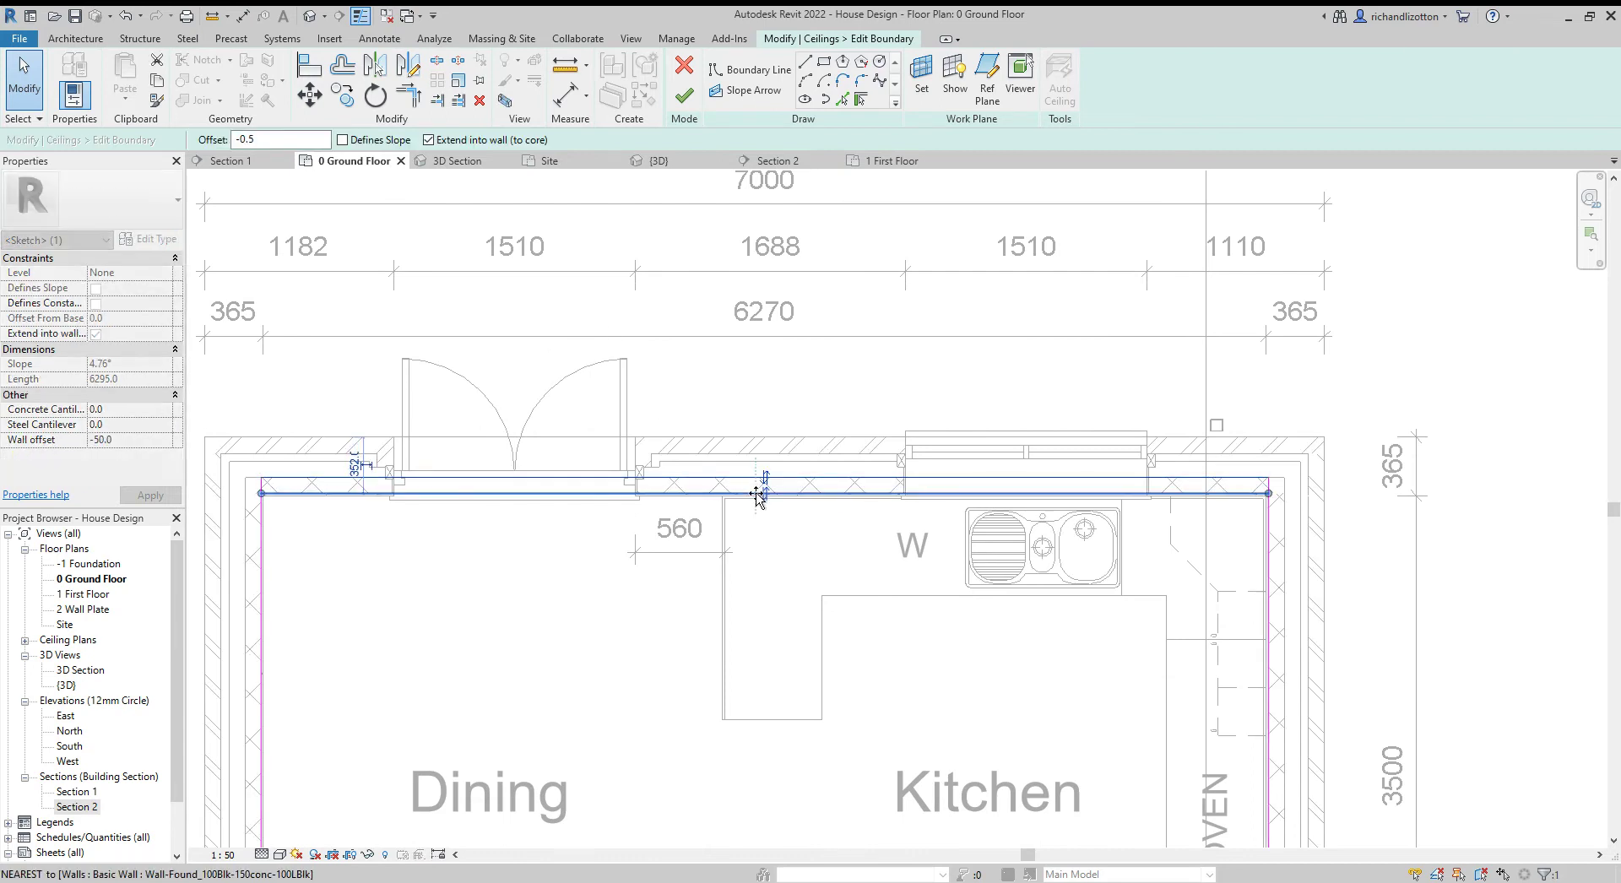
drag(758, 494, 760, 528)
Move the bottom boundary line up so it sits inside the outer wall
scroll(760, 532, down, 3)
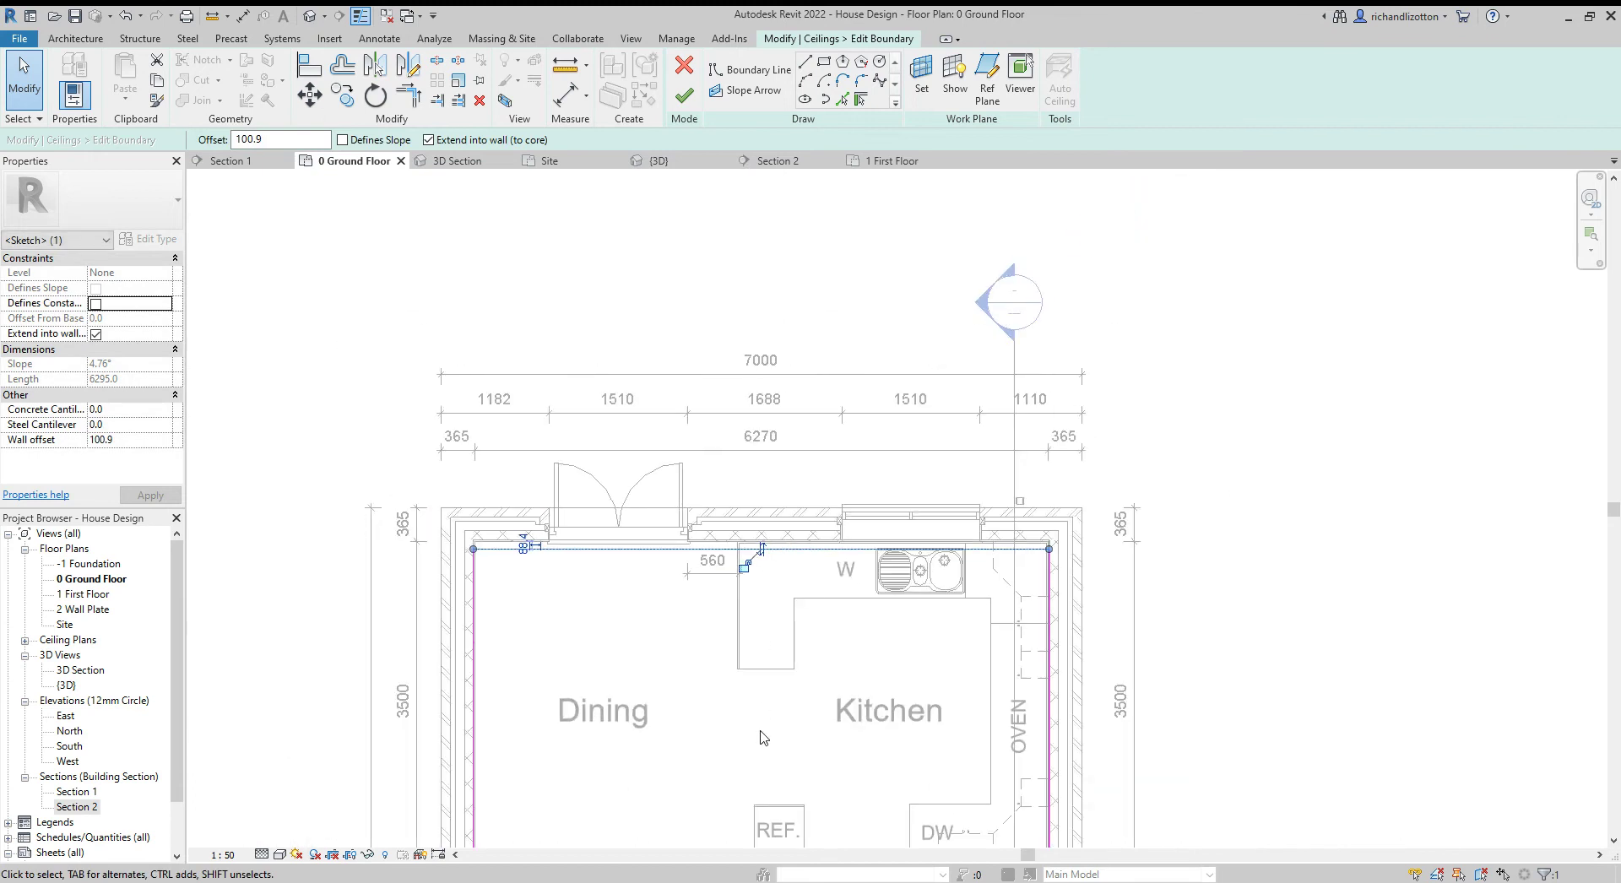
middle_drag(762, 738, 746, 297)
middle_drag(774, 721, 764, 410)
scroll(728, 451, up, 2)
click(732, 538)
drag(731, 537, 733, 509)
click(739, 418)
Back in Section 2, finish the boundary edit so the ceiling stops under the roof's sloped underside
click(772, 161)
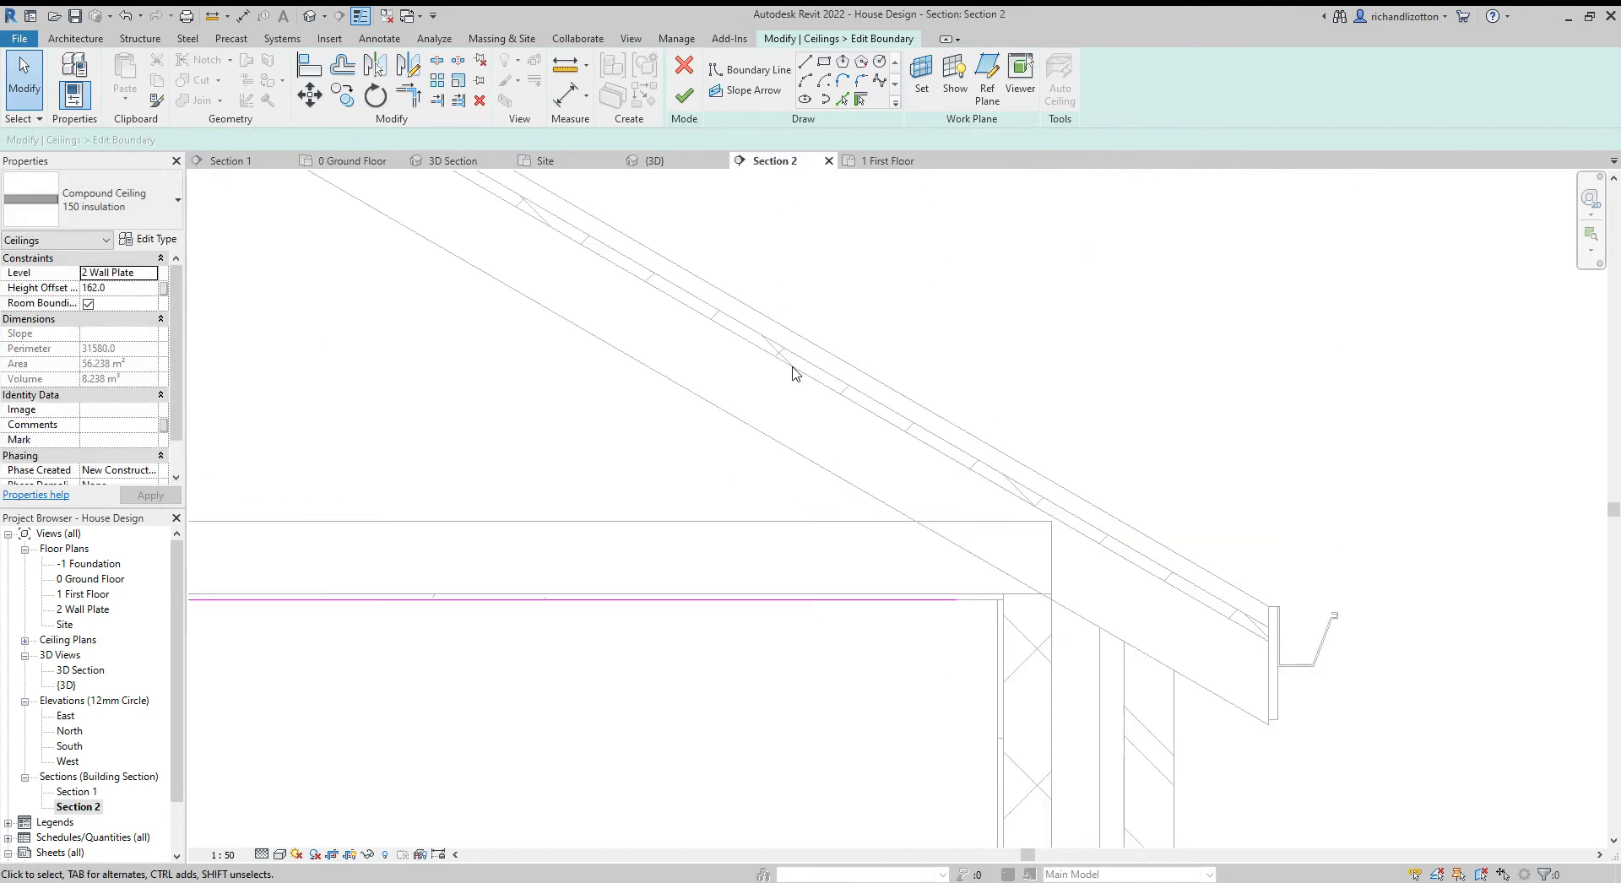
middle_drag(594, 622, 1179, 616)
middle_drag(434, 518, 1114, 554)
scroll(1107, 549, down, 2)
click(685, 96)
scroll(585, 469, up, 2)
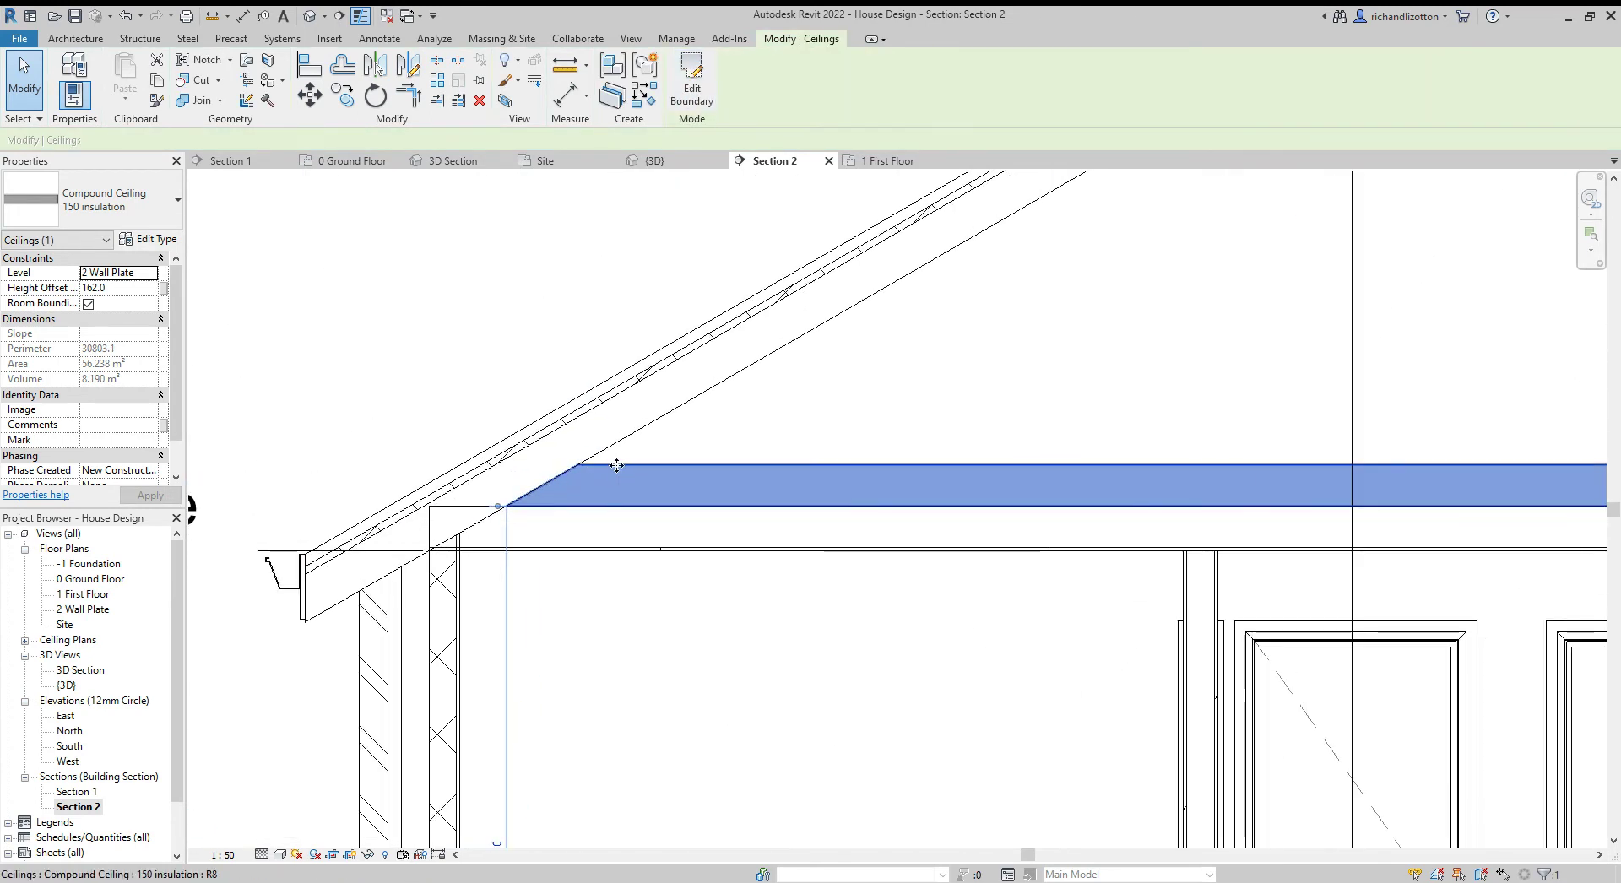
scroll(615, 465, up, 2)
scroll(615, 465, up, 1)
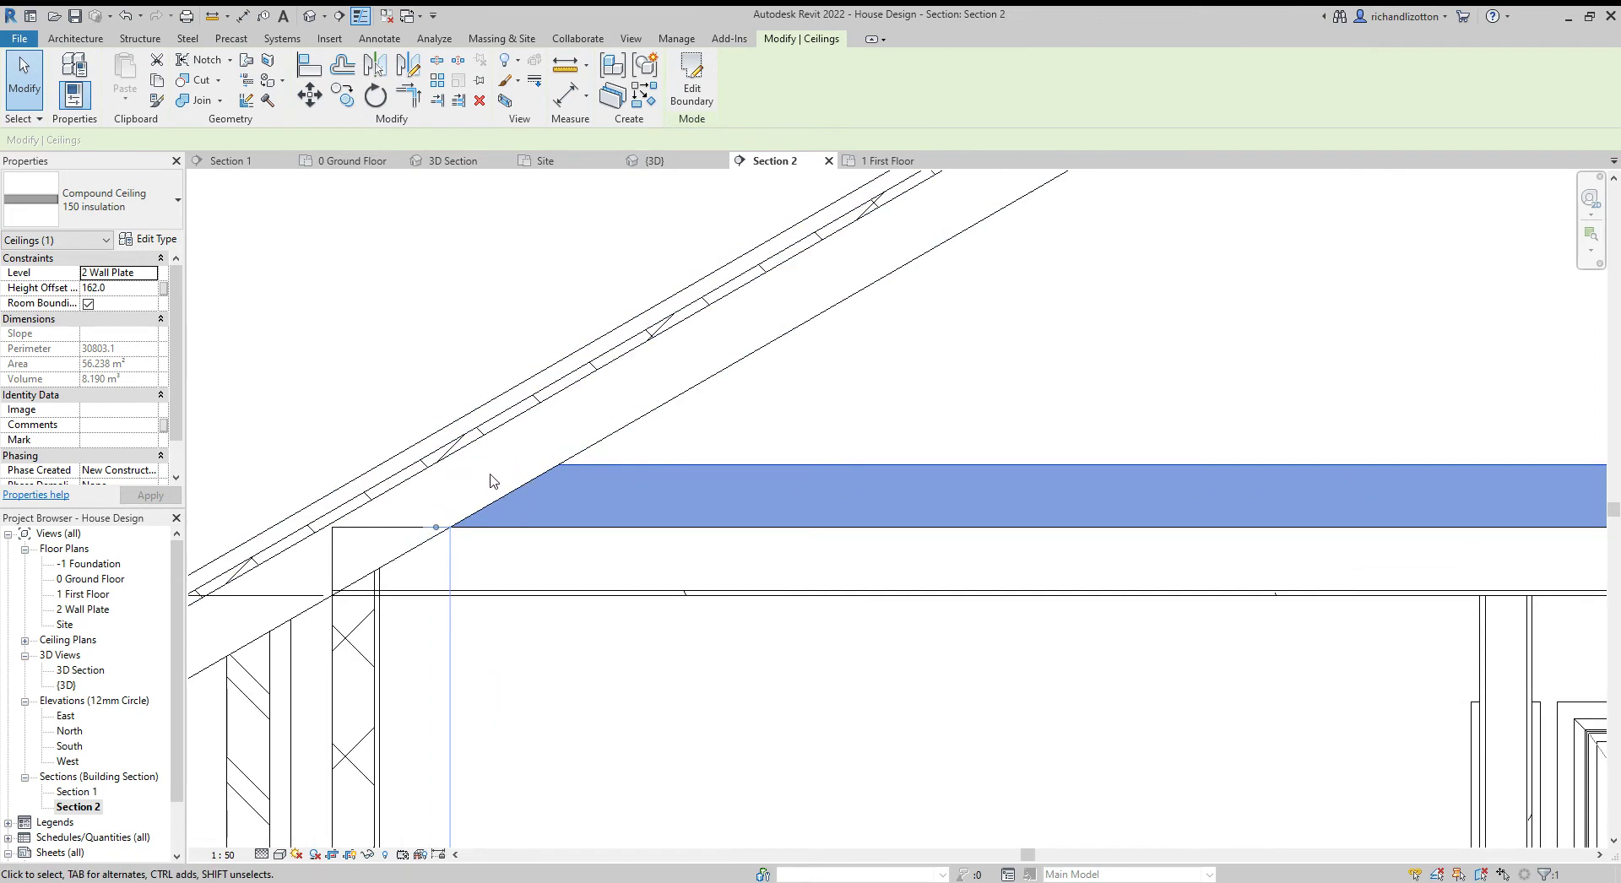
scroll(406, 304, down, 3)
scroll(568, 485, down, 2)
middle_drag(687, 560, 597, 583)
click(464, 346)
middle_drag(702, 434, 587, 457)
At the right eave, join the roof with the 150 insulation ceiling for a clean sloped cut
middle_drag(819, 503, 743, 473)
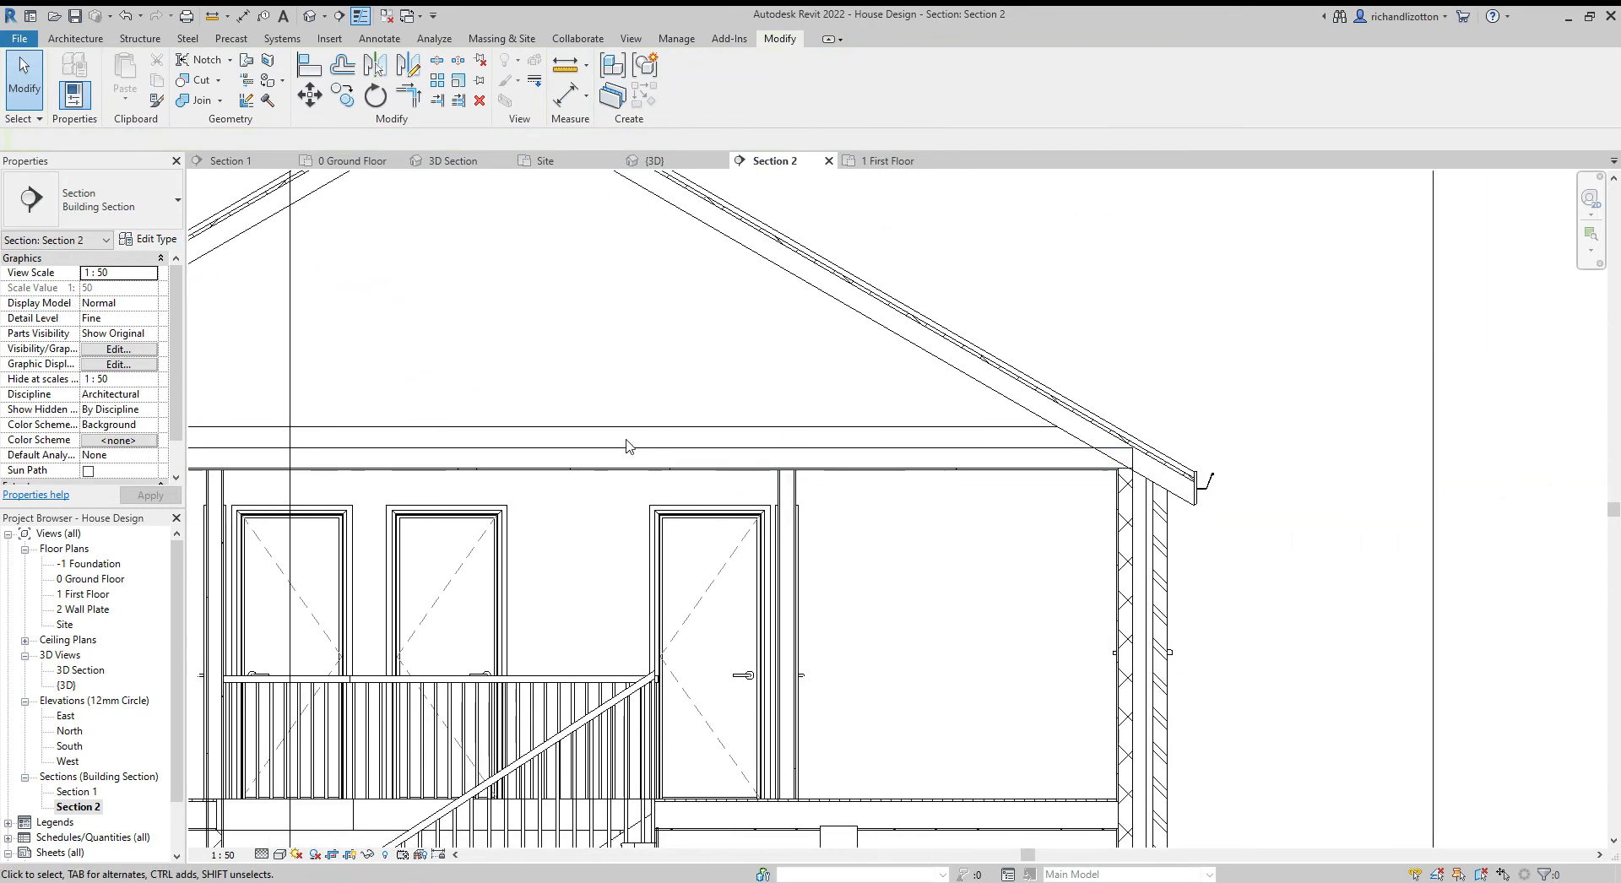
scroll(1081, 533, up, 2)
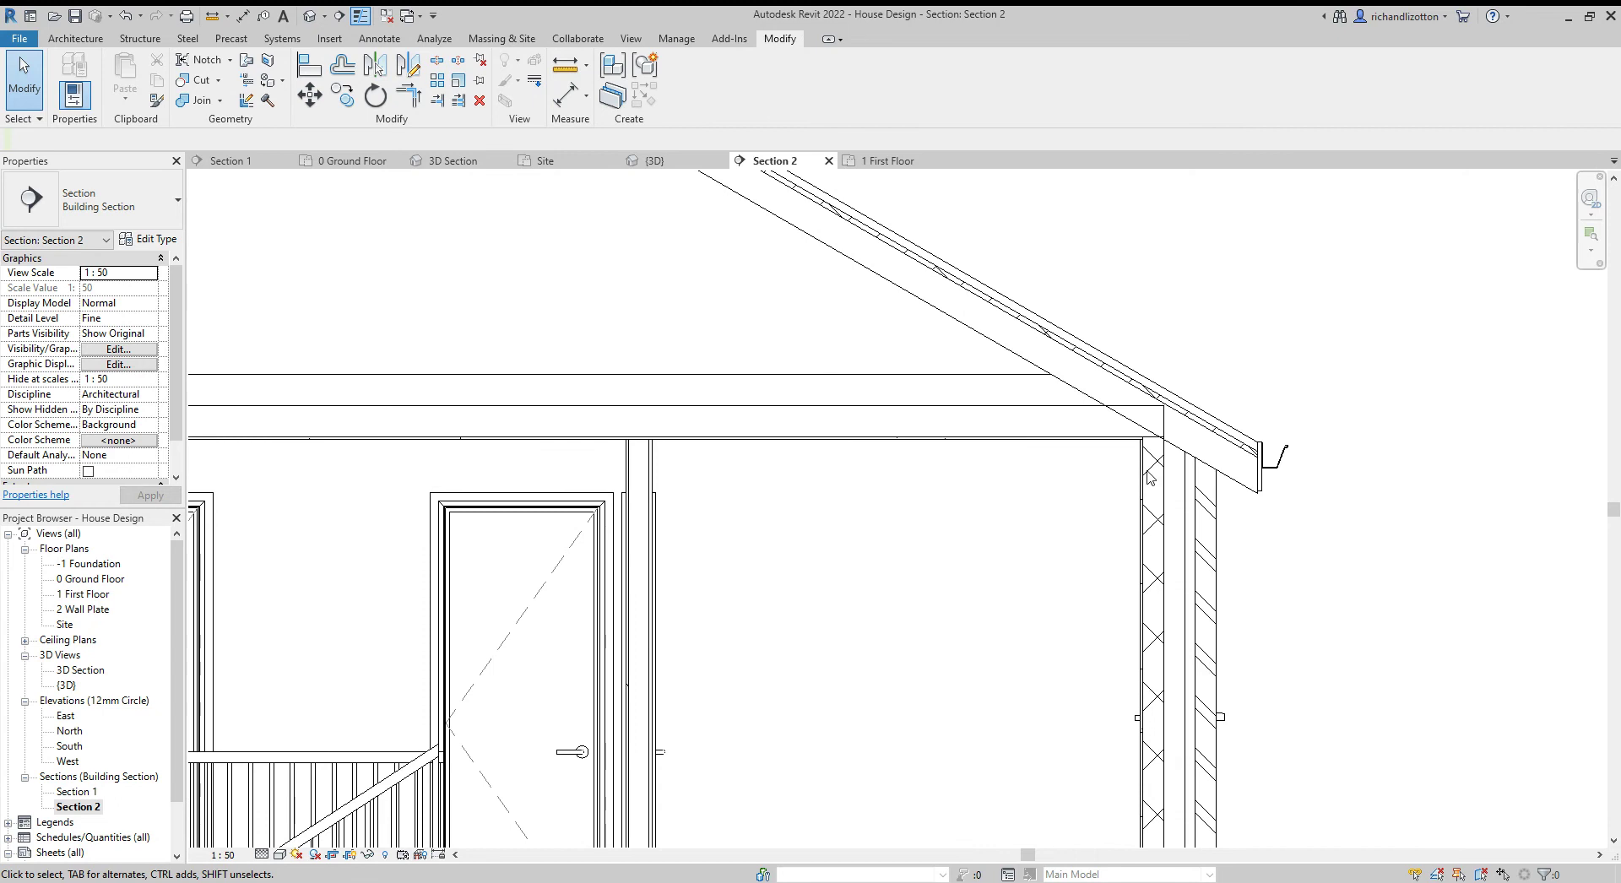
scroll(1132, 376, up, 2)
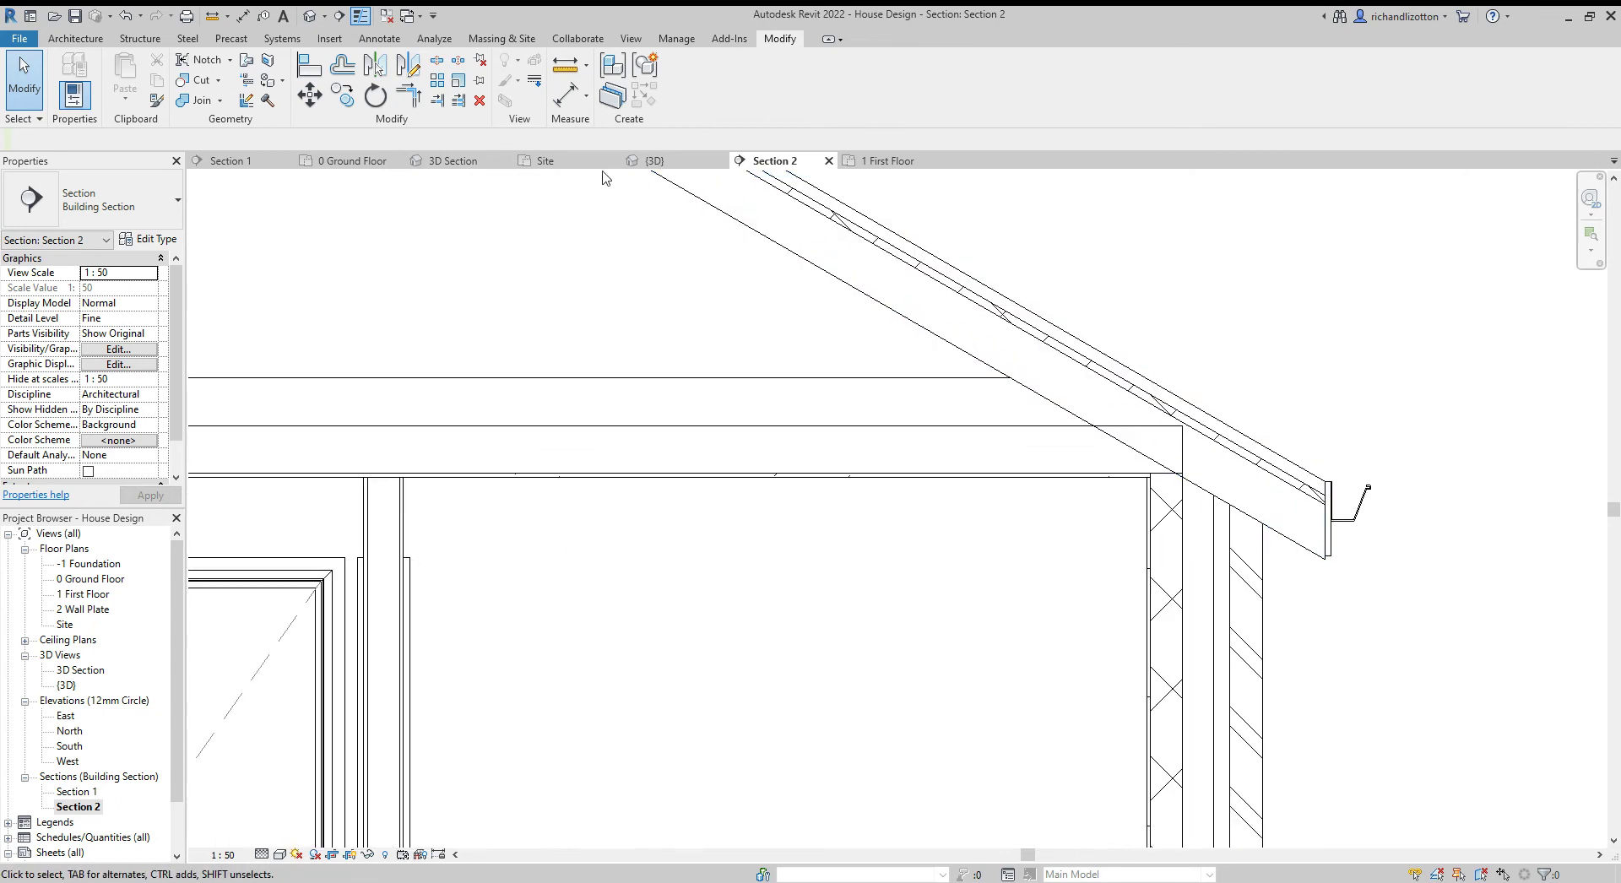
click(201, 101)
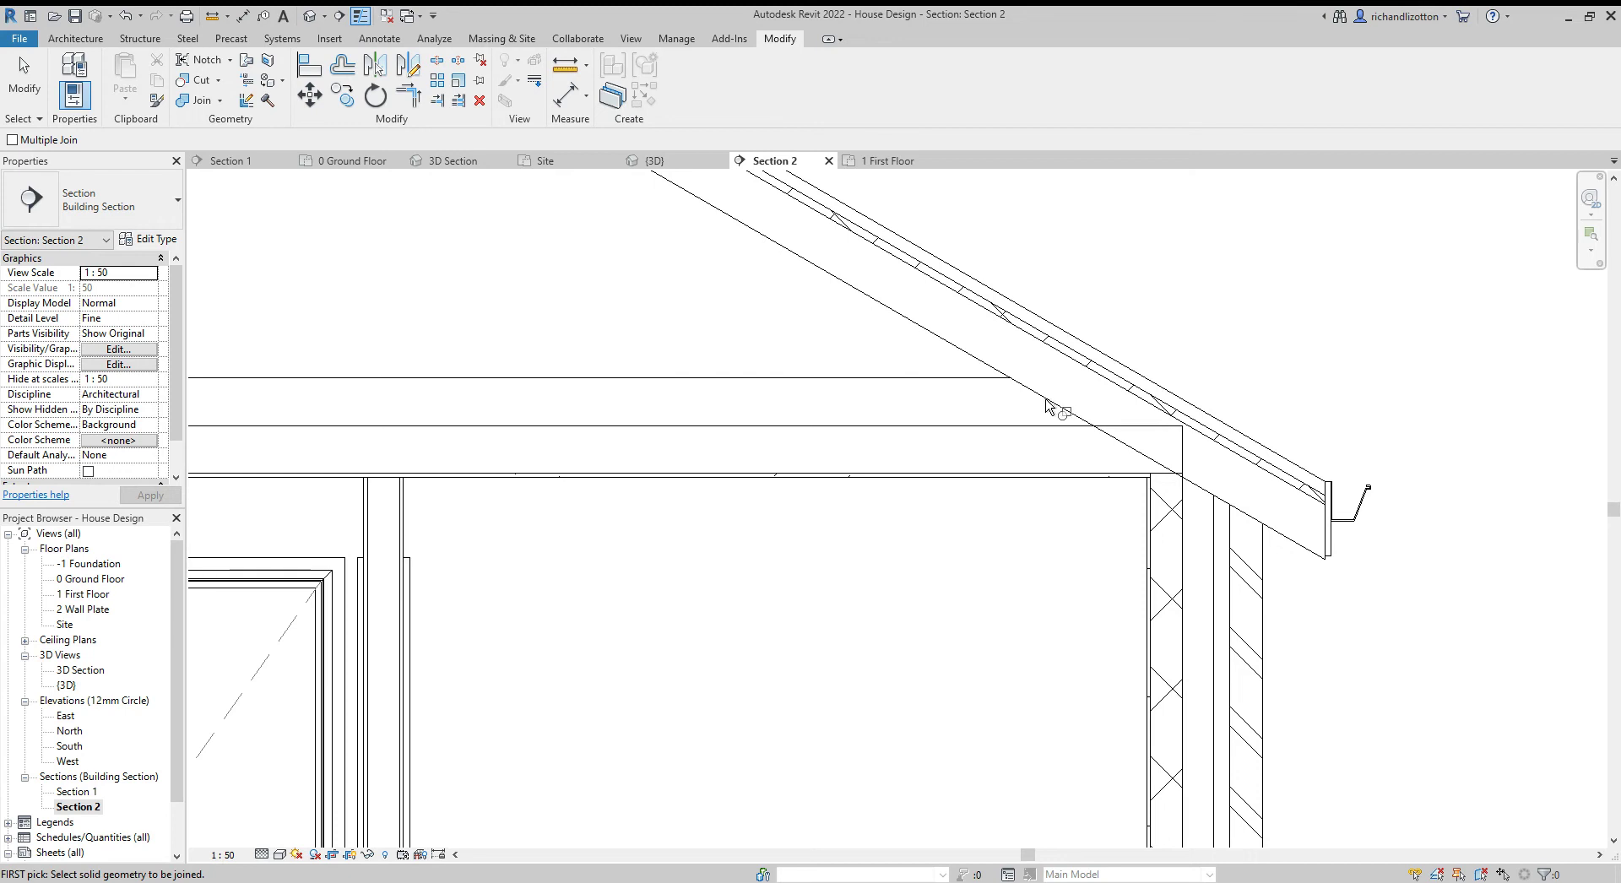
click(1106, 385)
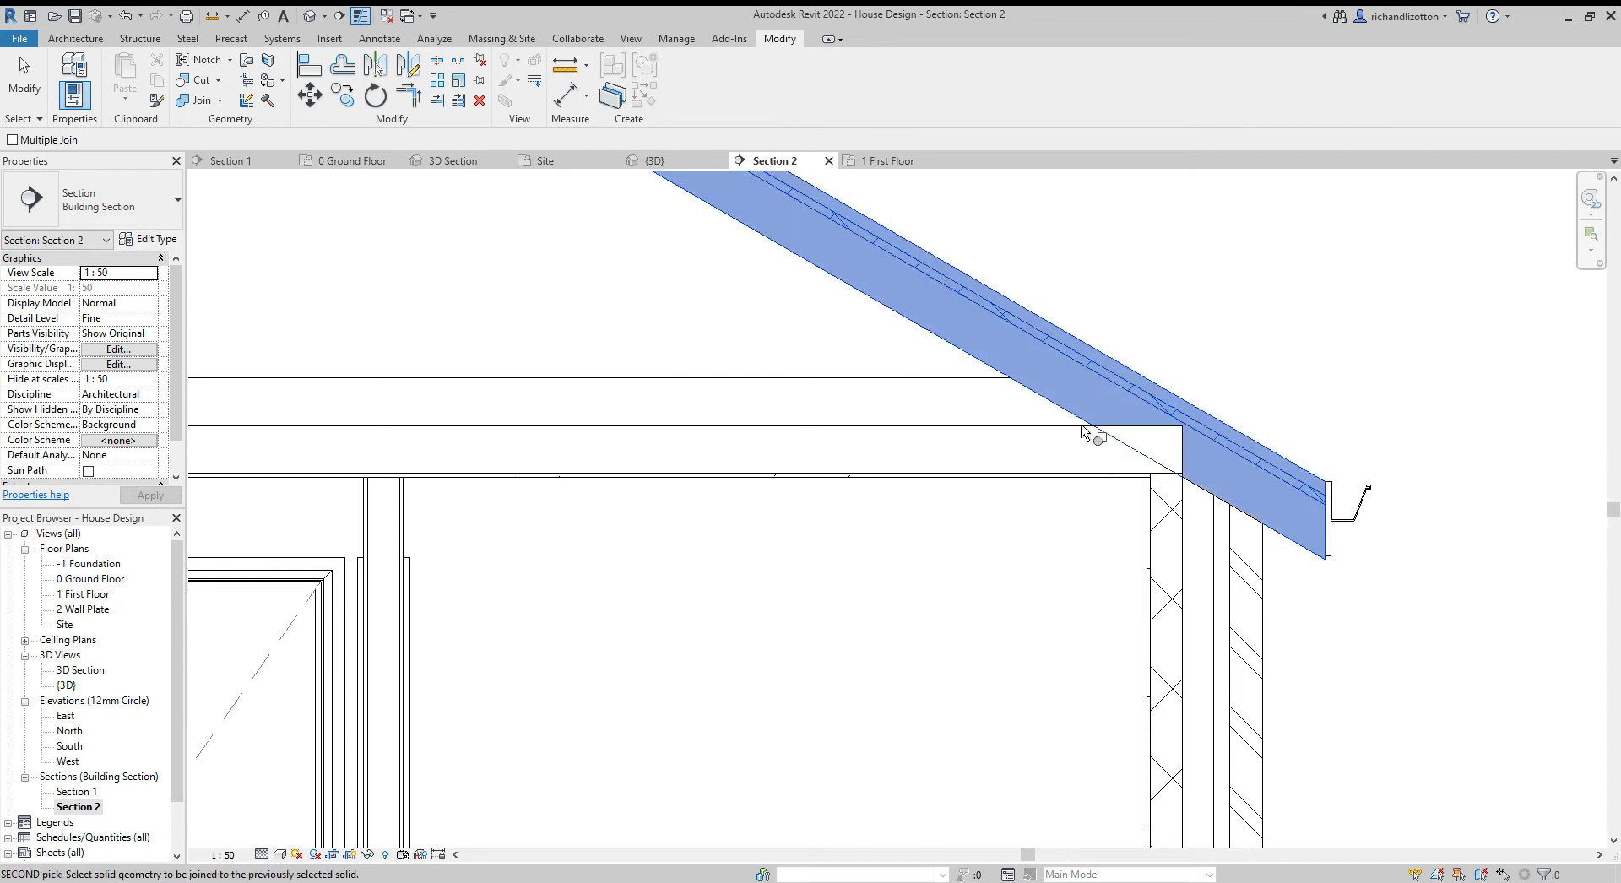
click(1077, 435)
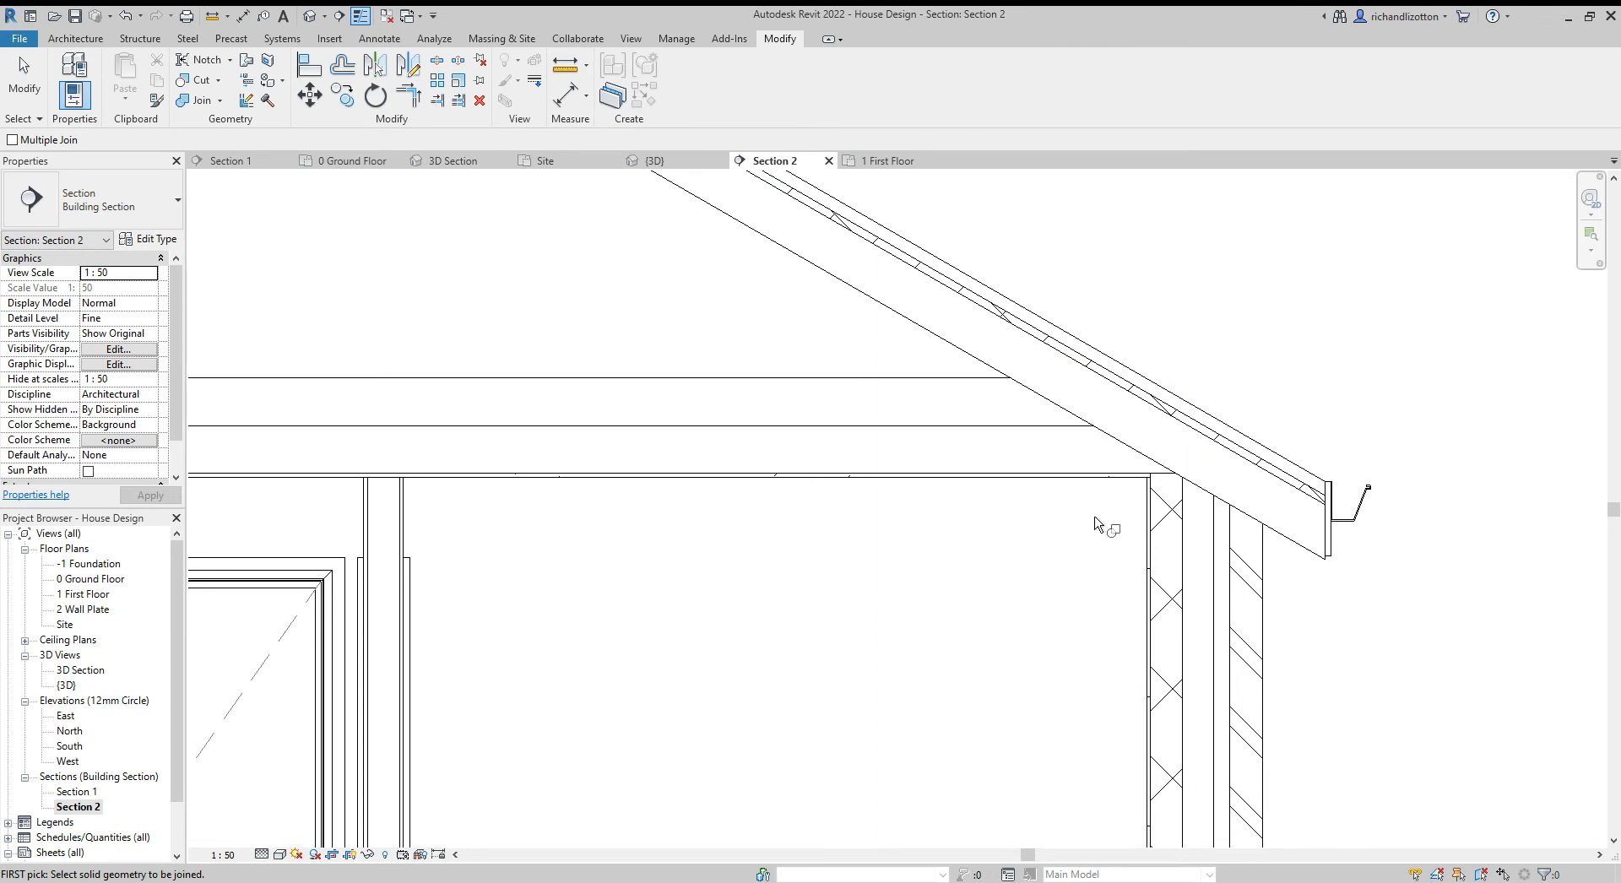
scroll(1095, 523, down, 3)
scroll(959, 572, up, 1)
middle_drag(769, 591, 954, 583)
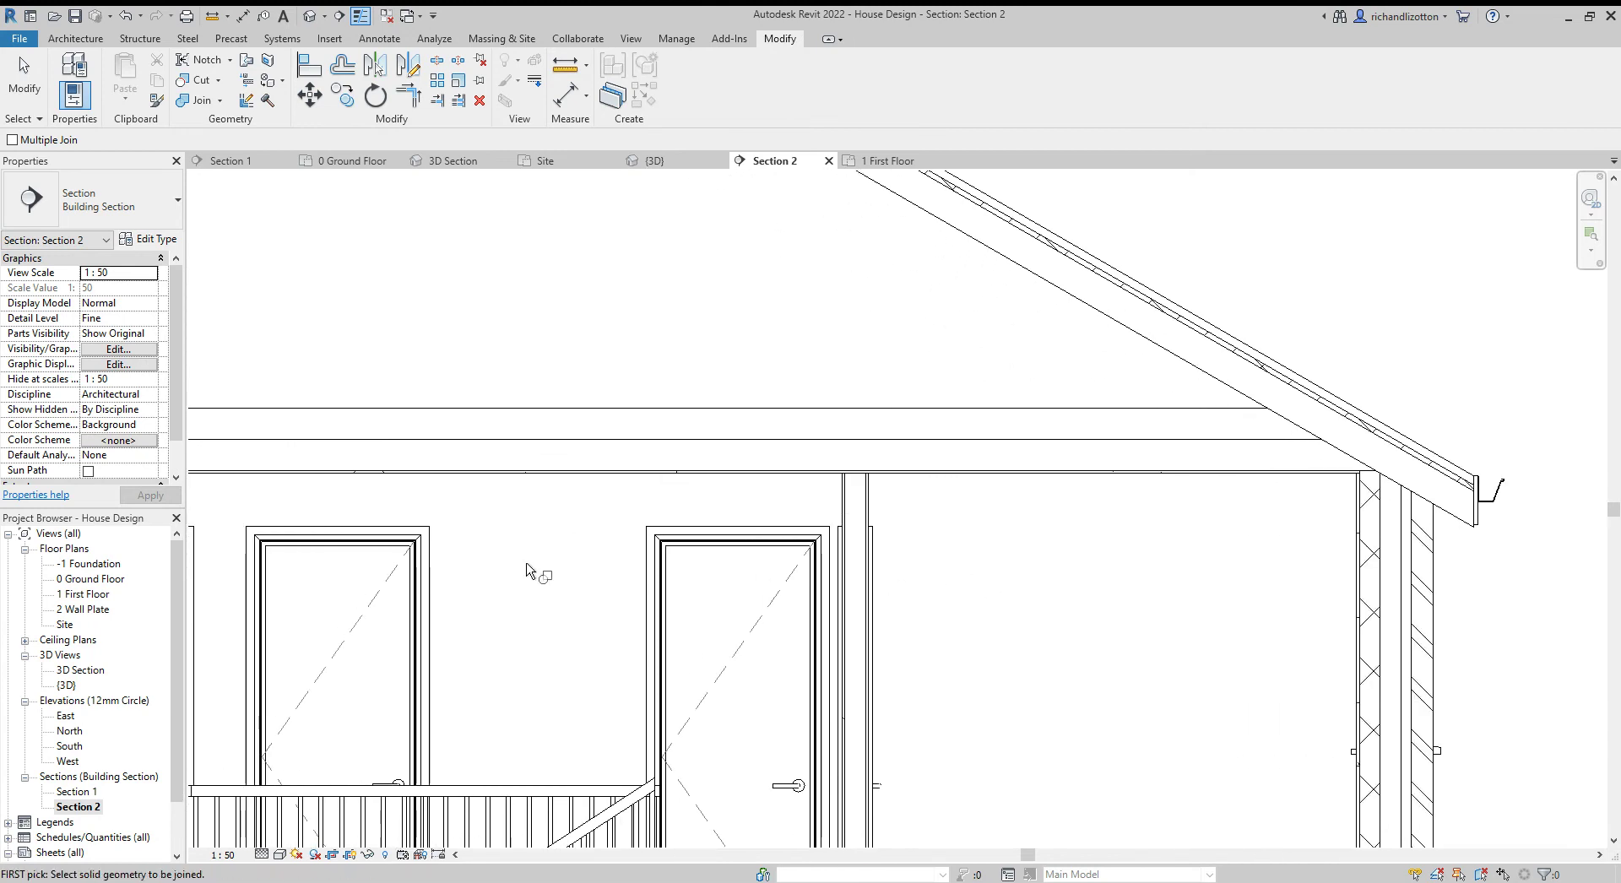
middle_drag(532, 568, 1044, 553)
scroll(843, 616, down, 1)
scroll(952, 608, up, 2)
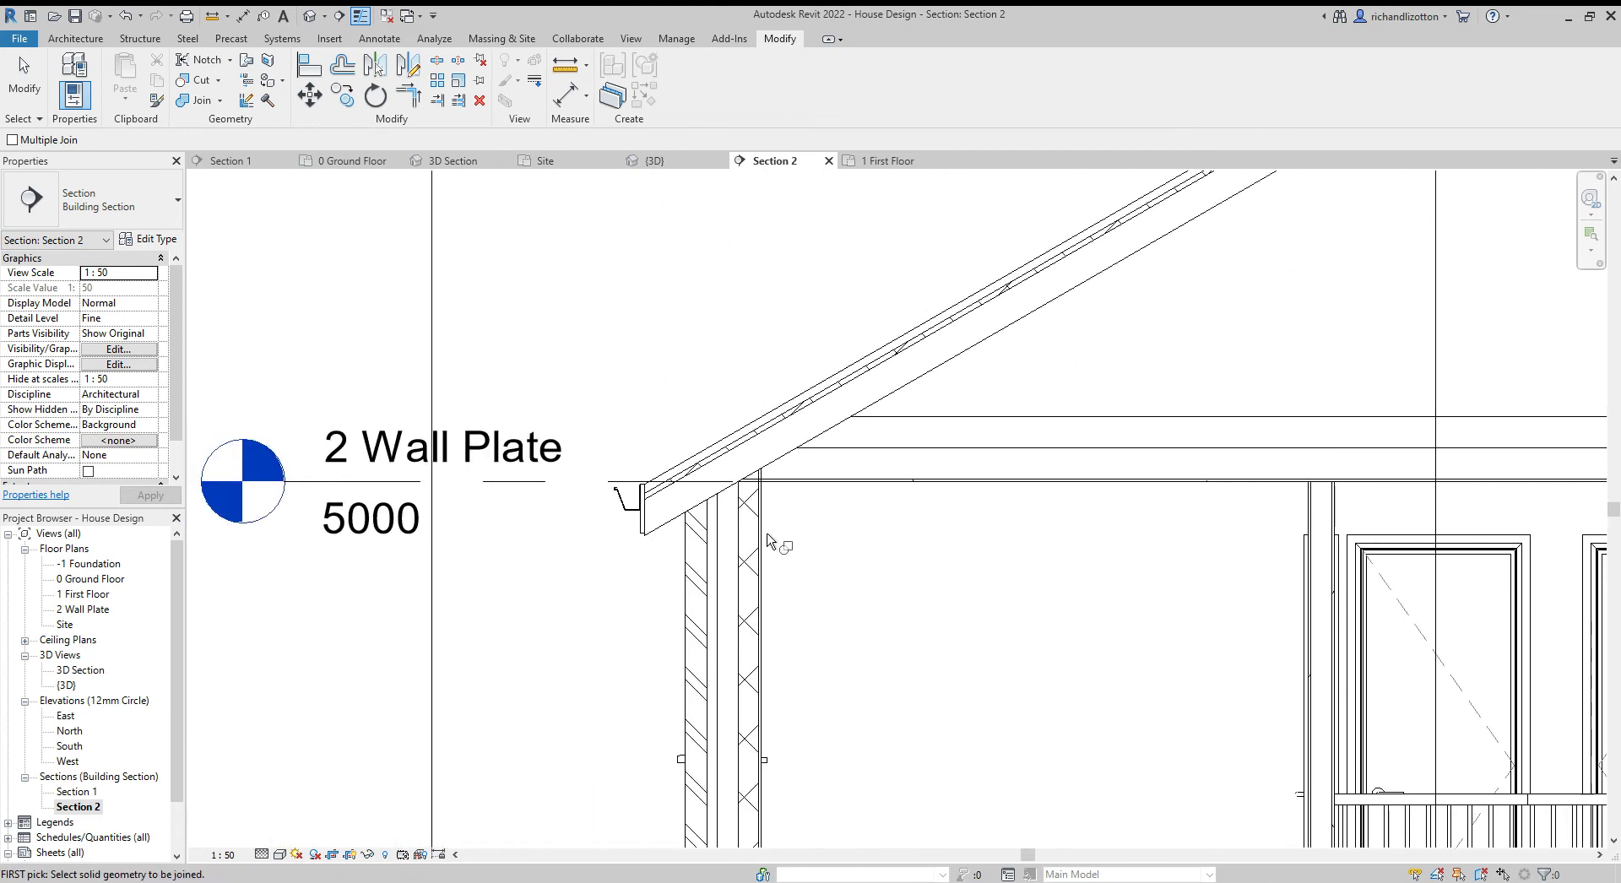
Join the 150 insulation ceiling with the outer wall at the left eave
scroll(769, 542, up, 2)
scroll(768, 542, up, 1)
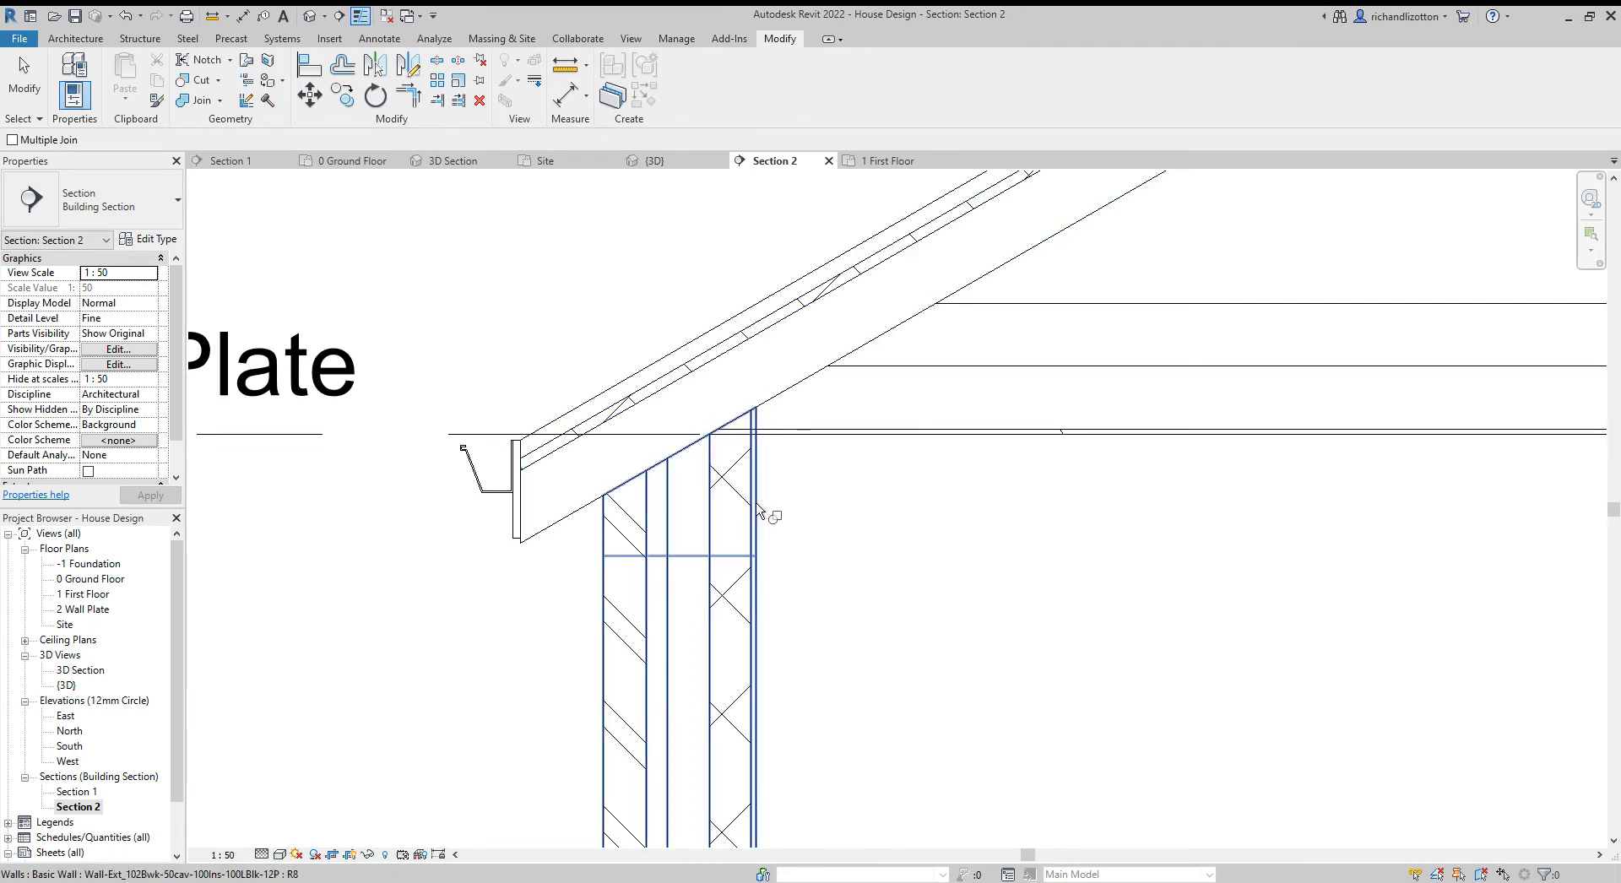
click(759, 512)
click(794, 437)
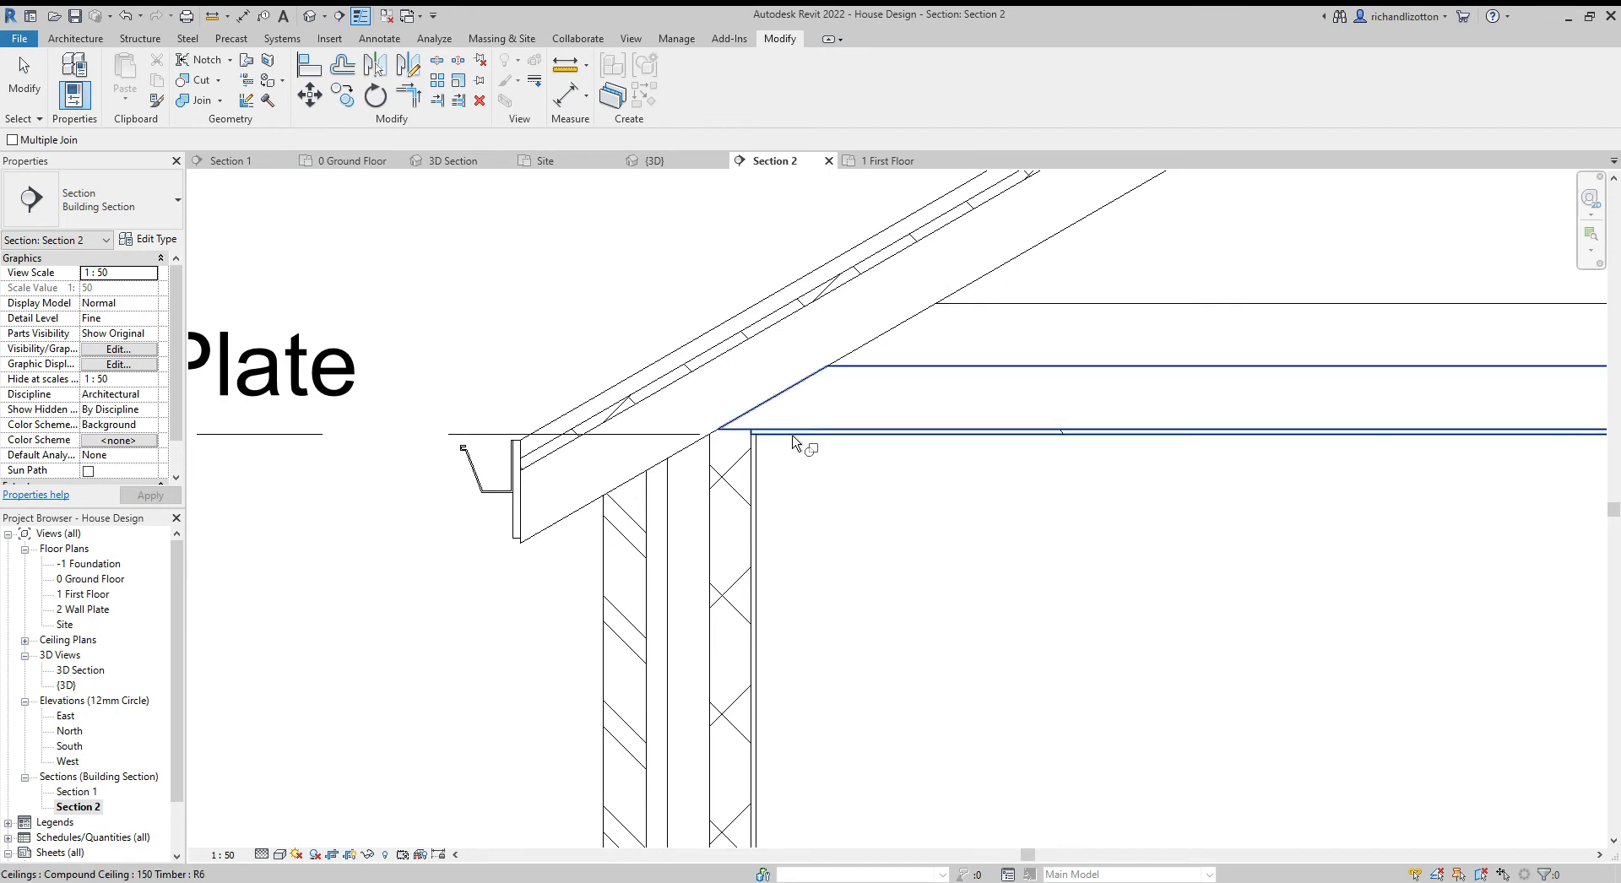
Join the ceiling with the roof at the left eave, trimming its end to the roof slope
click(793, 438)
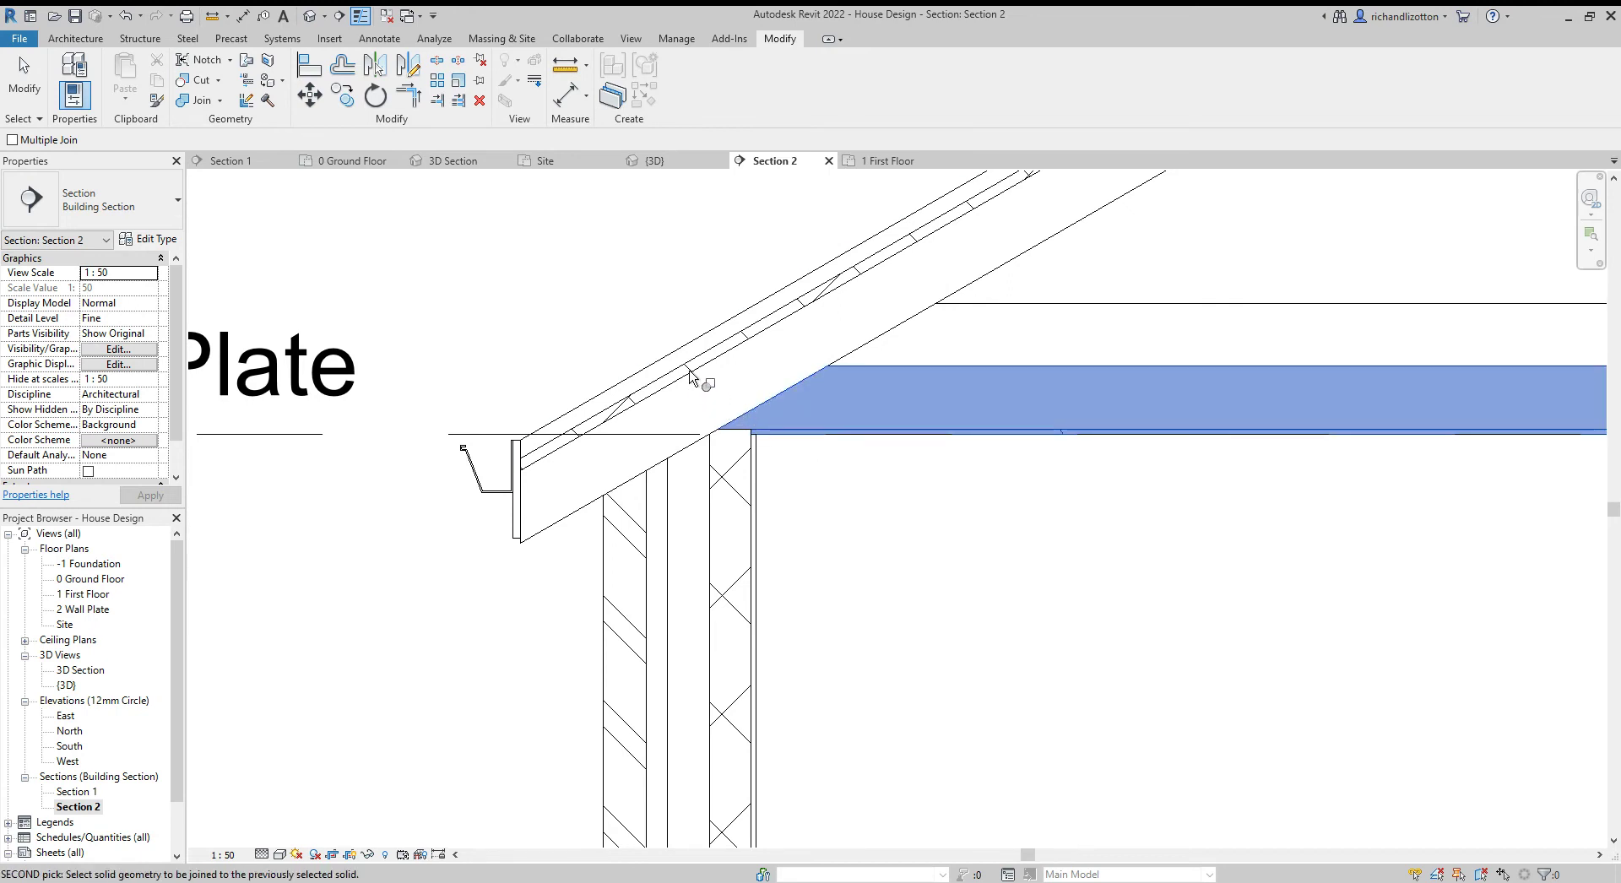
click(691, 378)
key(Escape)
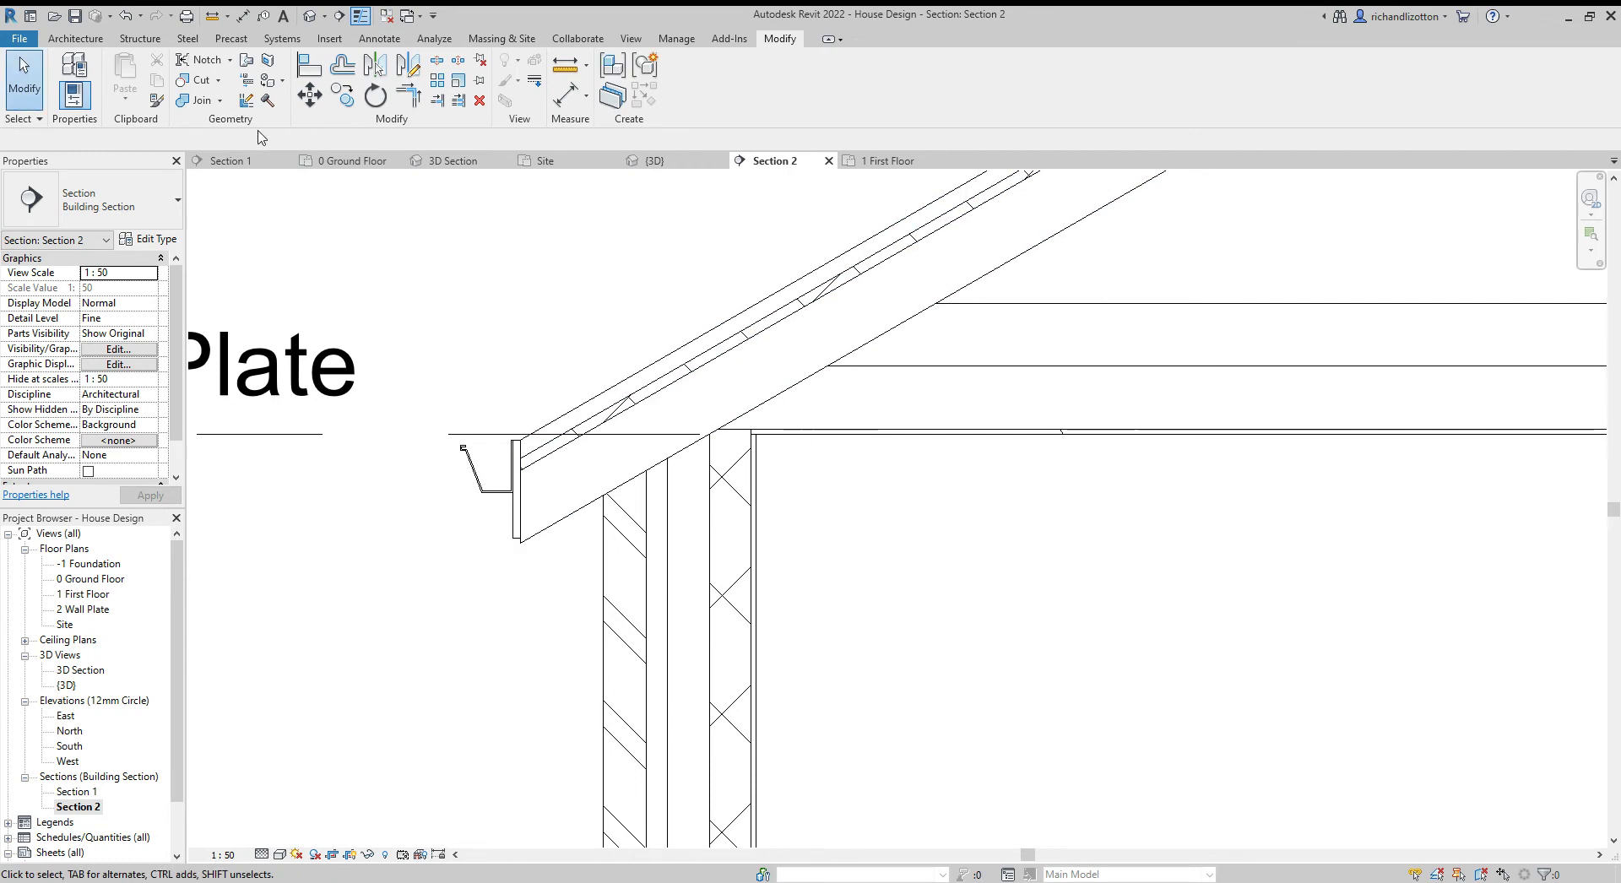
click(203, 102)
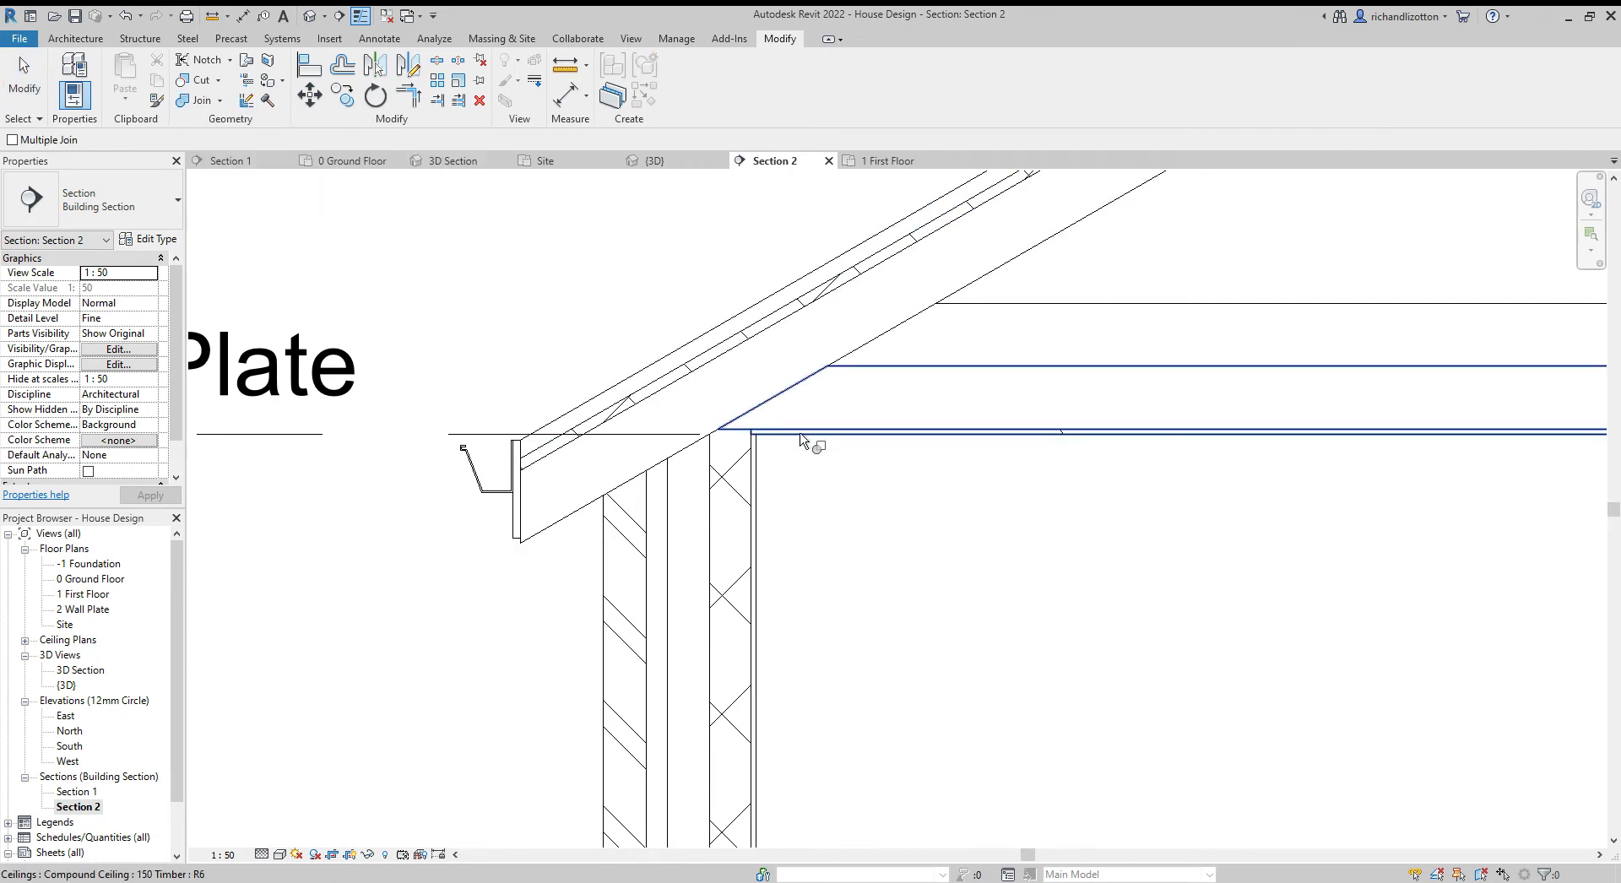
click(801, 439)
click(693, 378)
key(Escape)
Select the ceiling and activate Unjoin Geometry
click(793, 438)
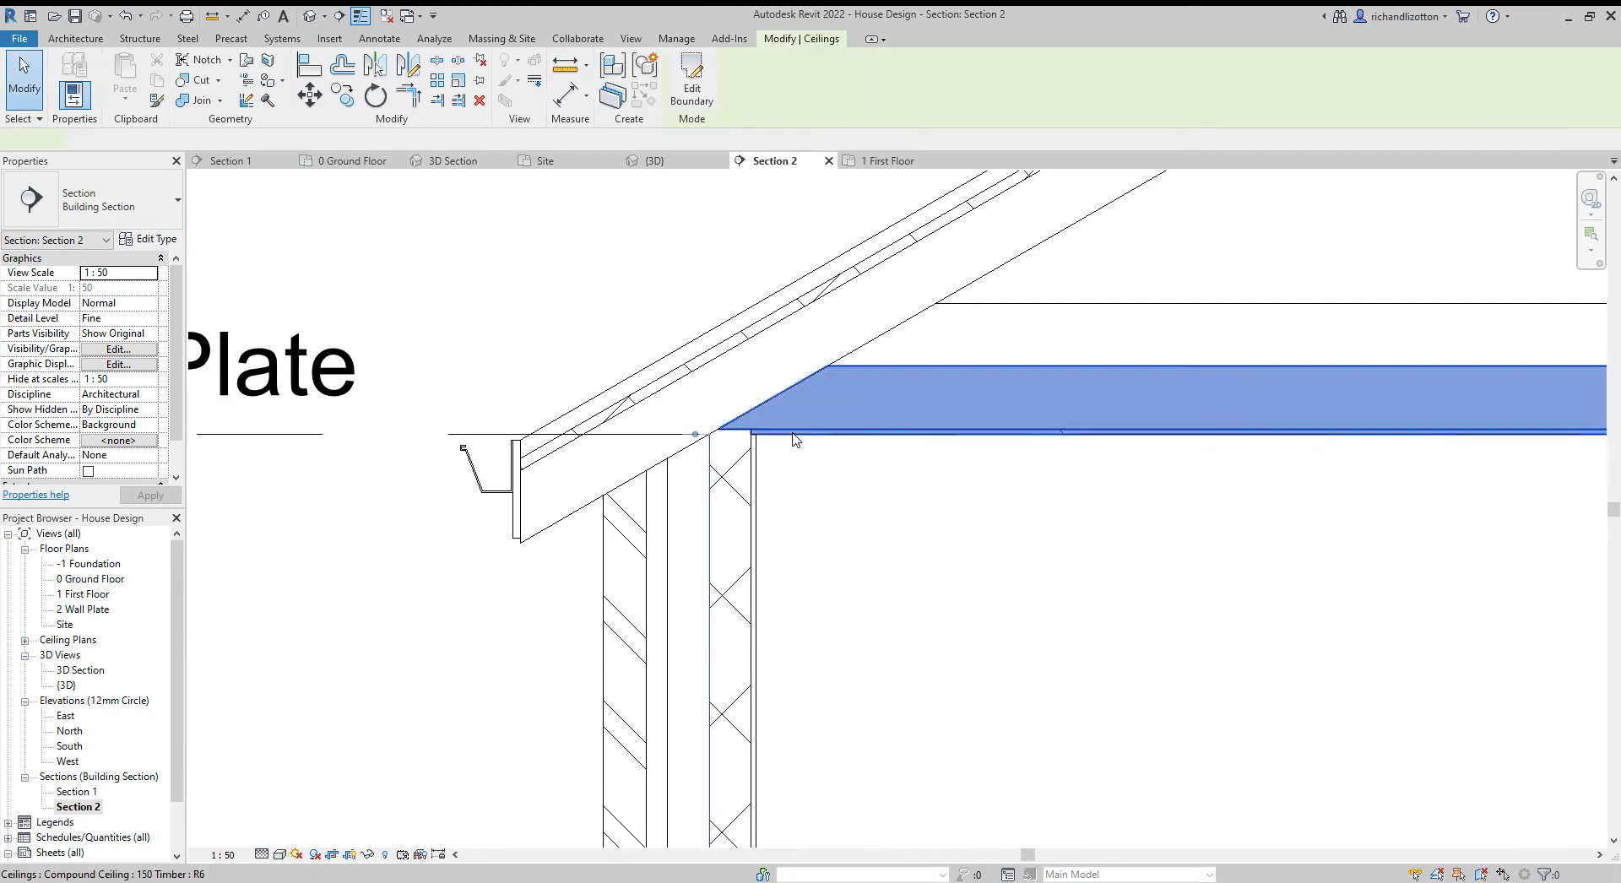
click(221, 101)
click(242, 164)
Unjoin the roof from the 150 insulation ceiling at the left eave, leaving the ceiling end squared off
scroll(847, 432, down, 4)
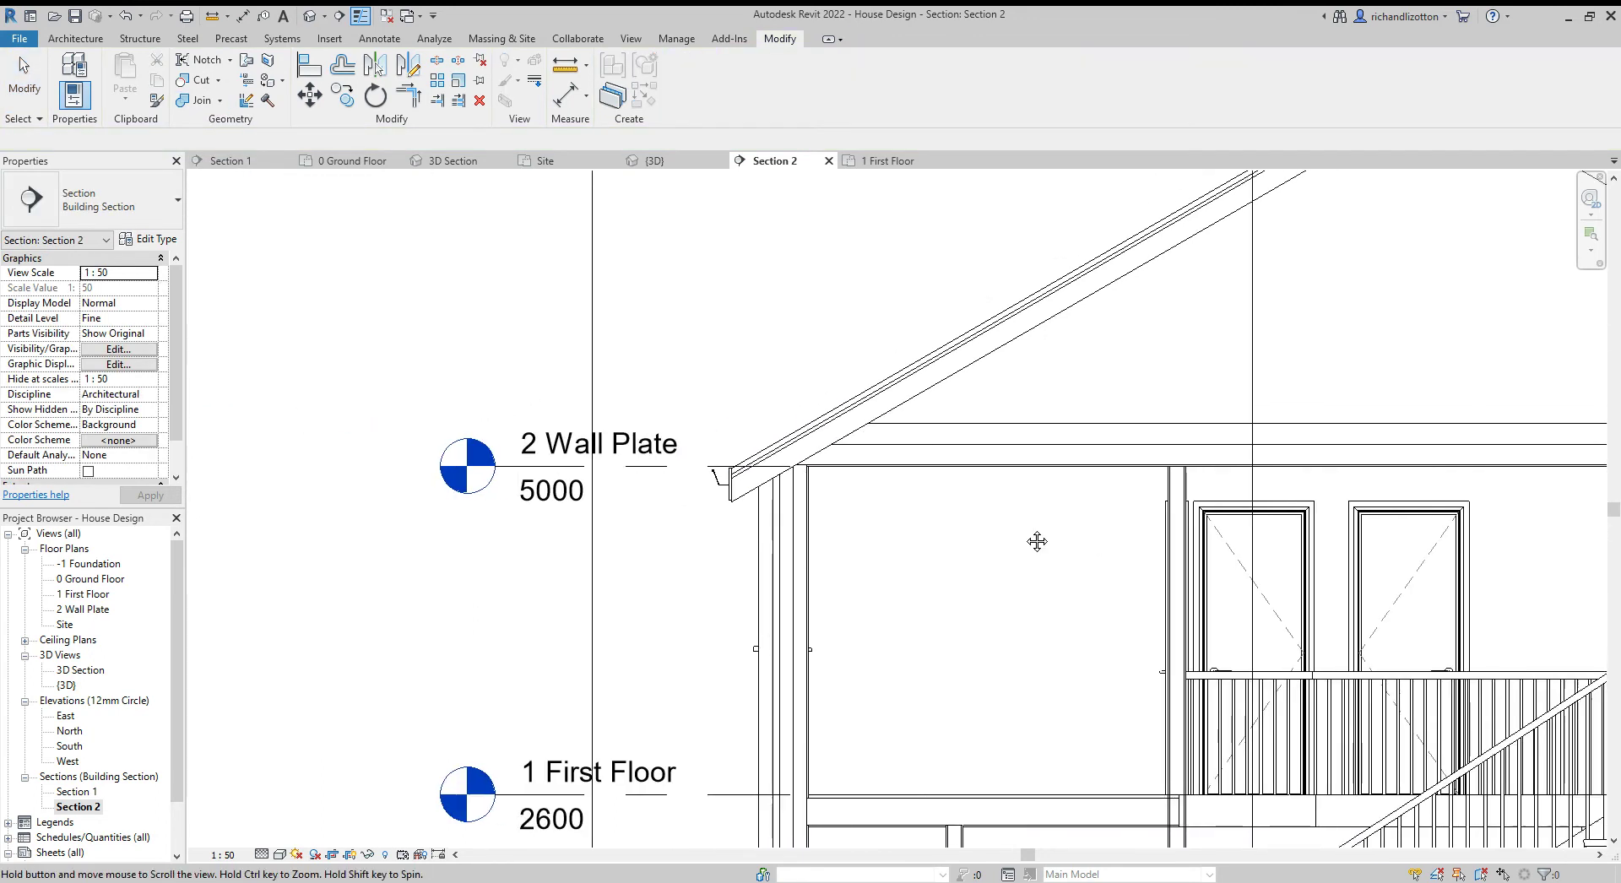
mouse_move(1038, 543)
middle_down()
mouse_move(236, 533)
mouse_move(643, 576)
middle_up()
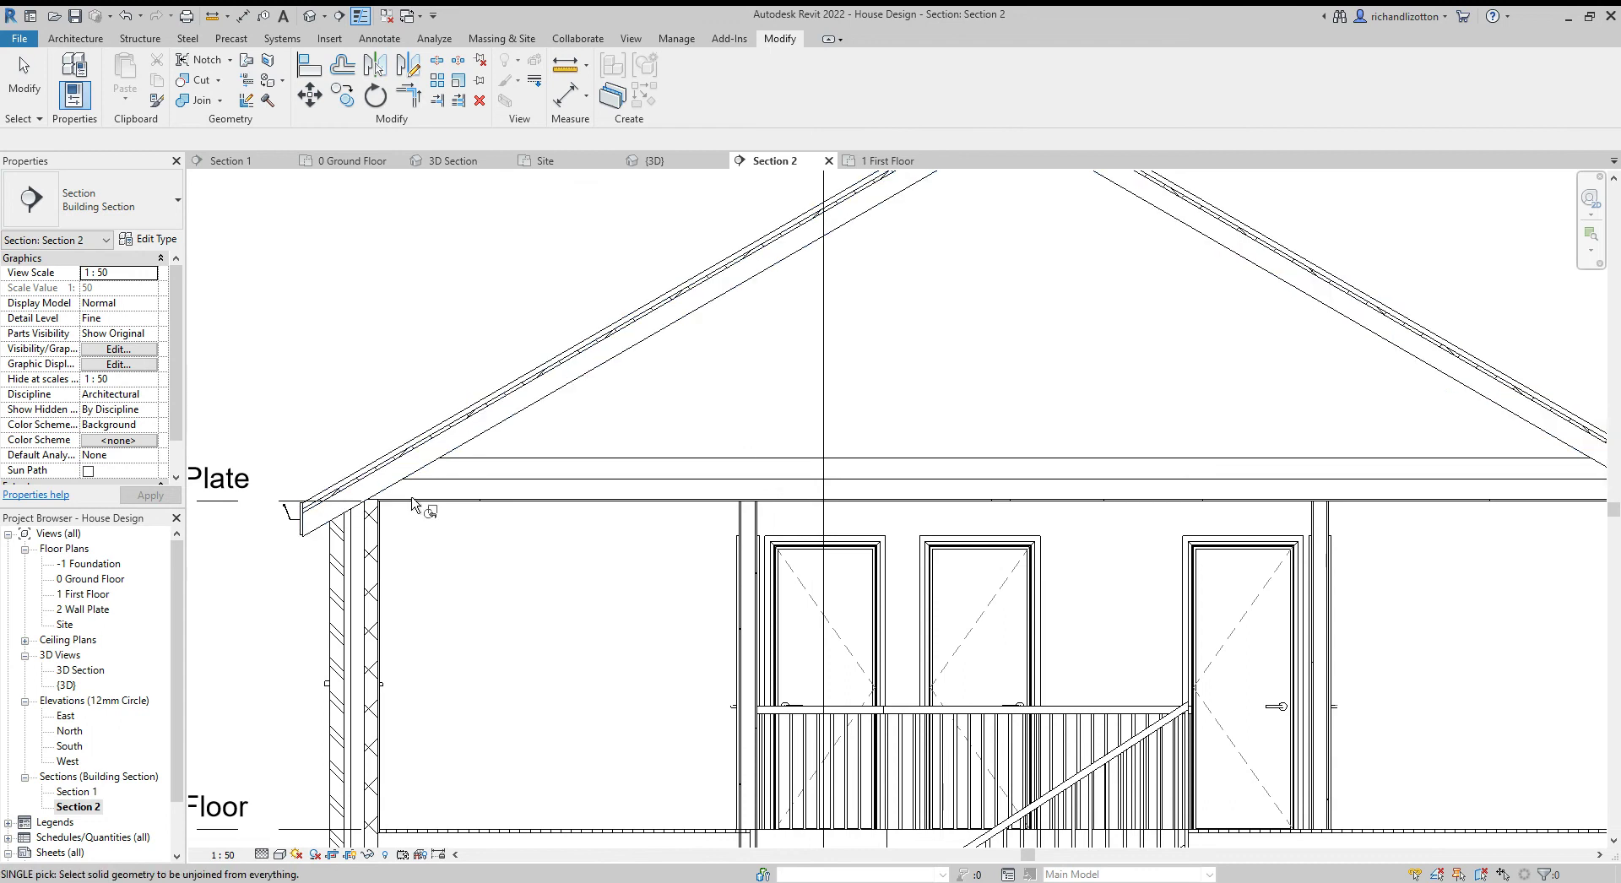
scroll(390, 495, up, 2)
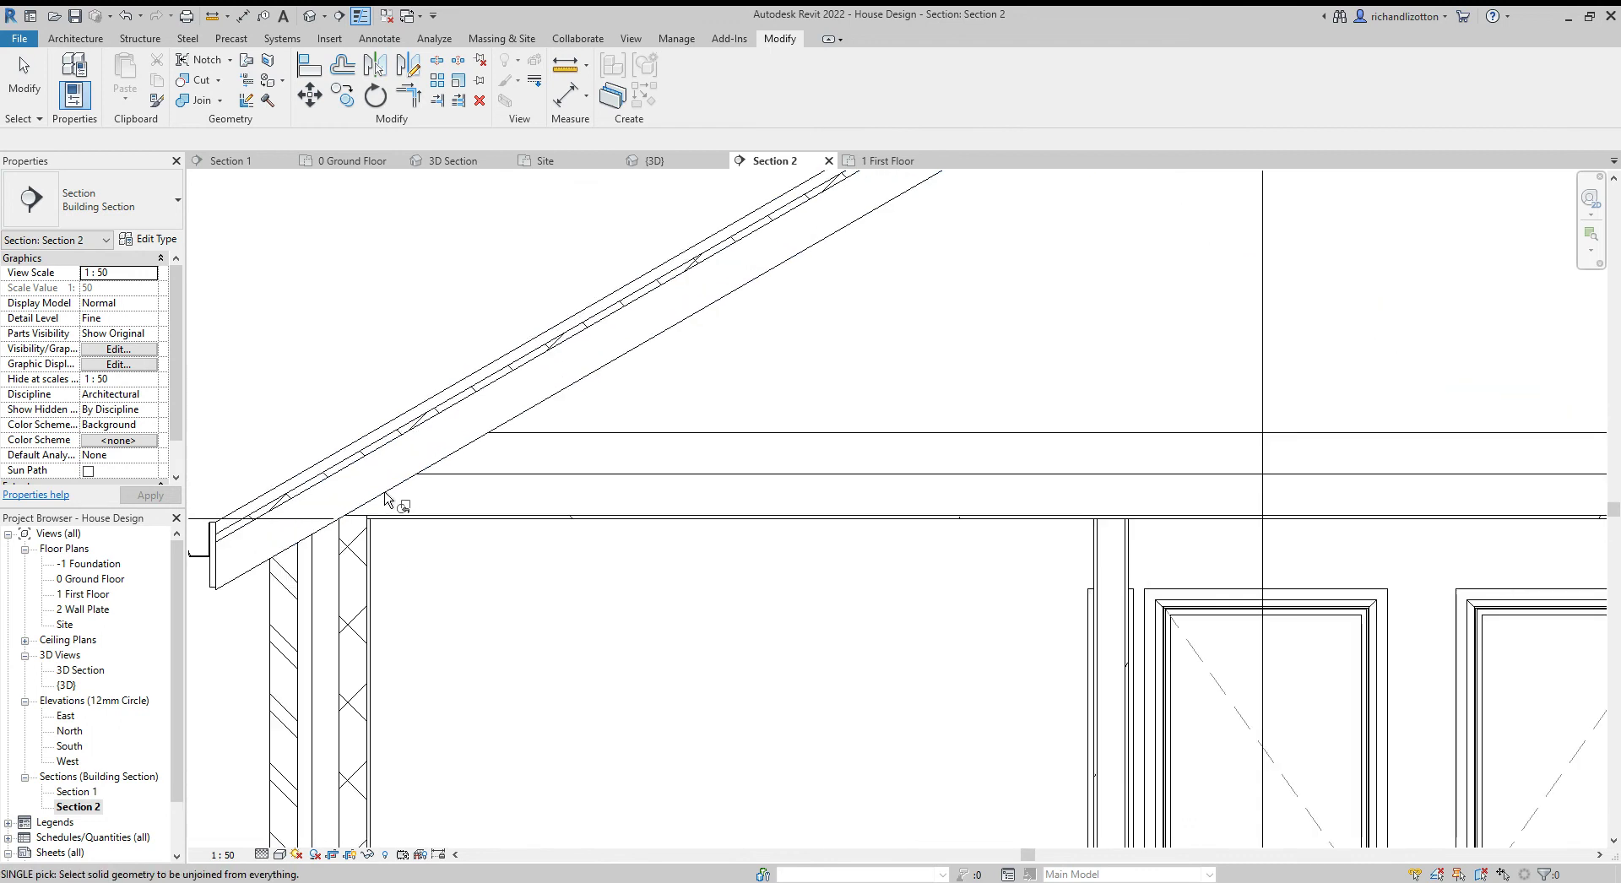
key(Escape)
click(389, 499)
click(218, 99)
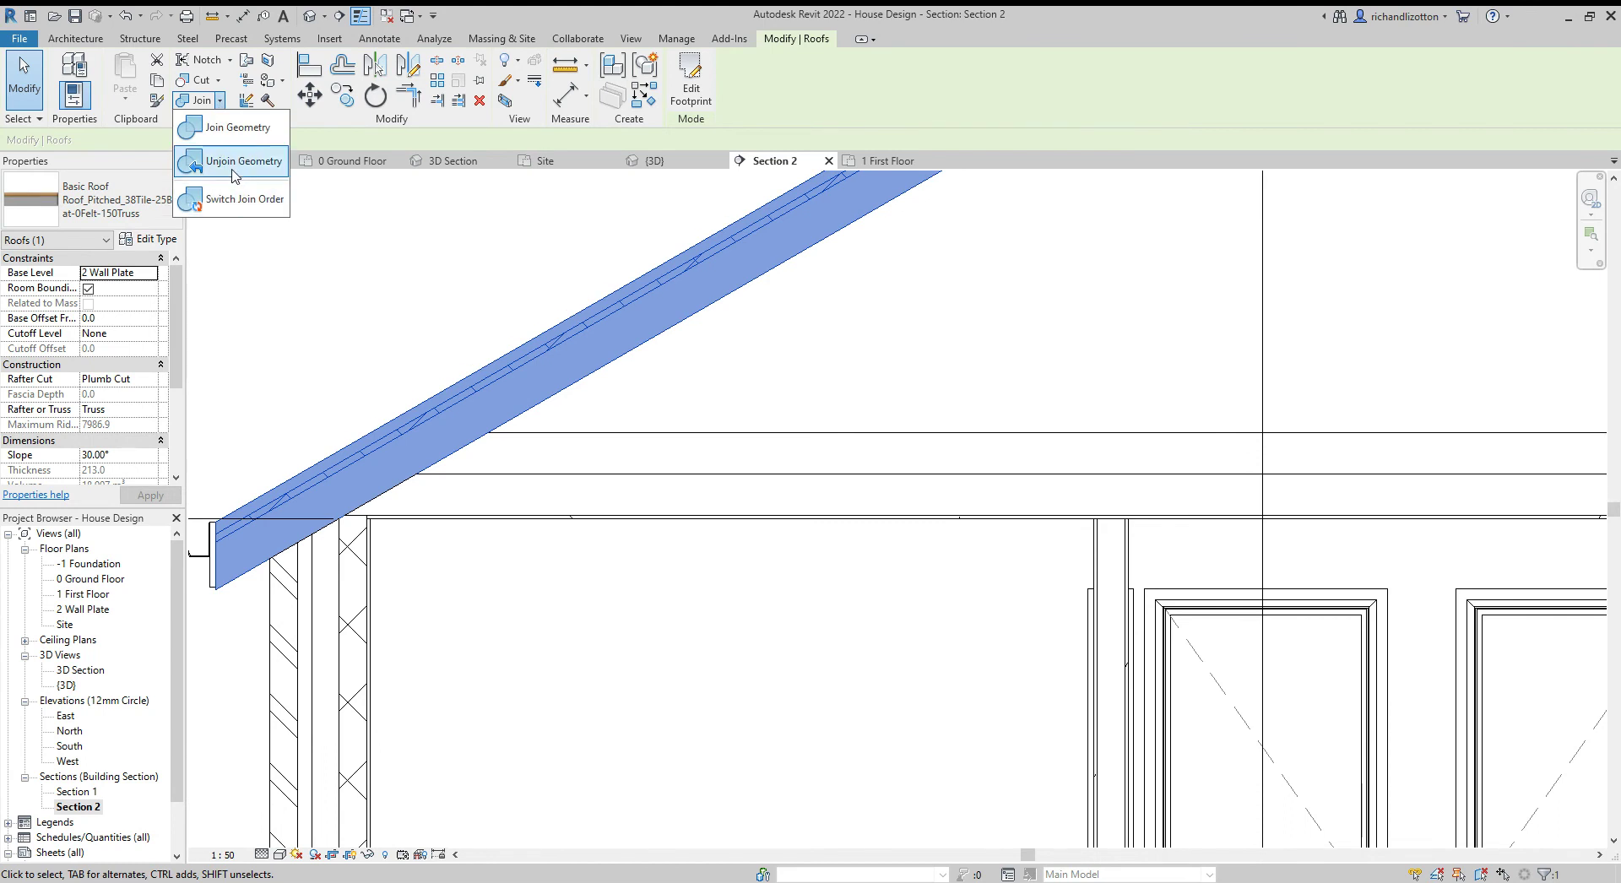
click(235, 174)
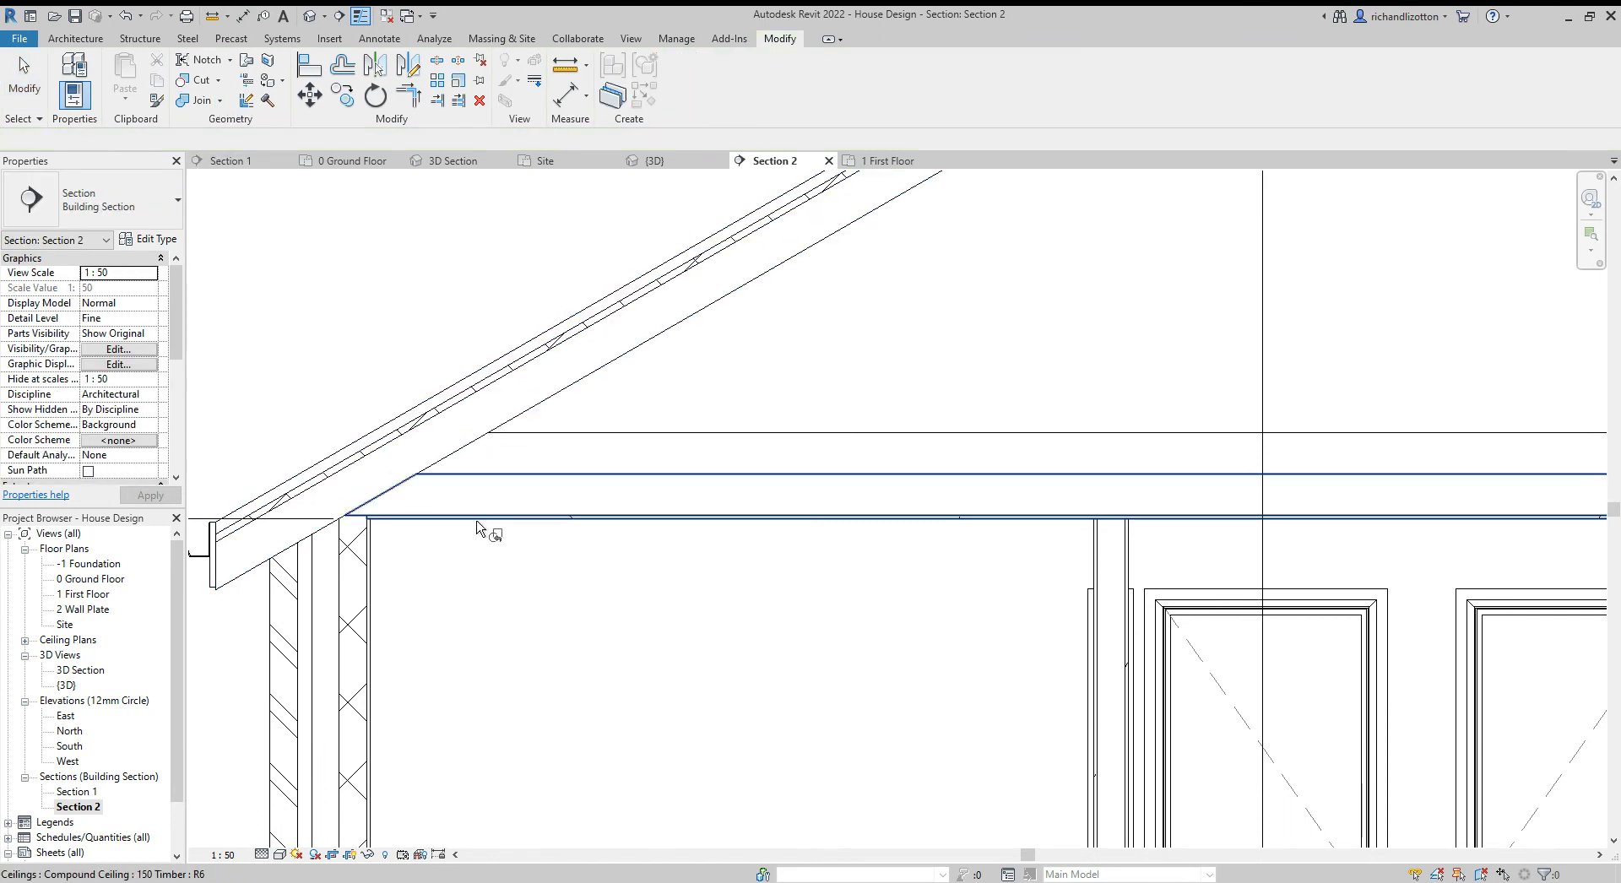
click(478, 524)
scroll(355, 498, up, 2)
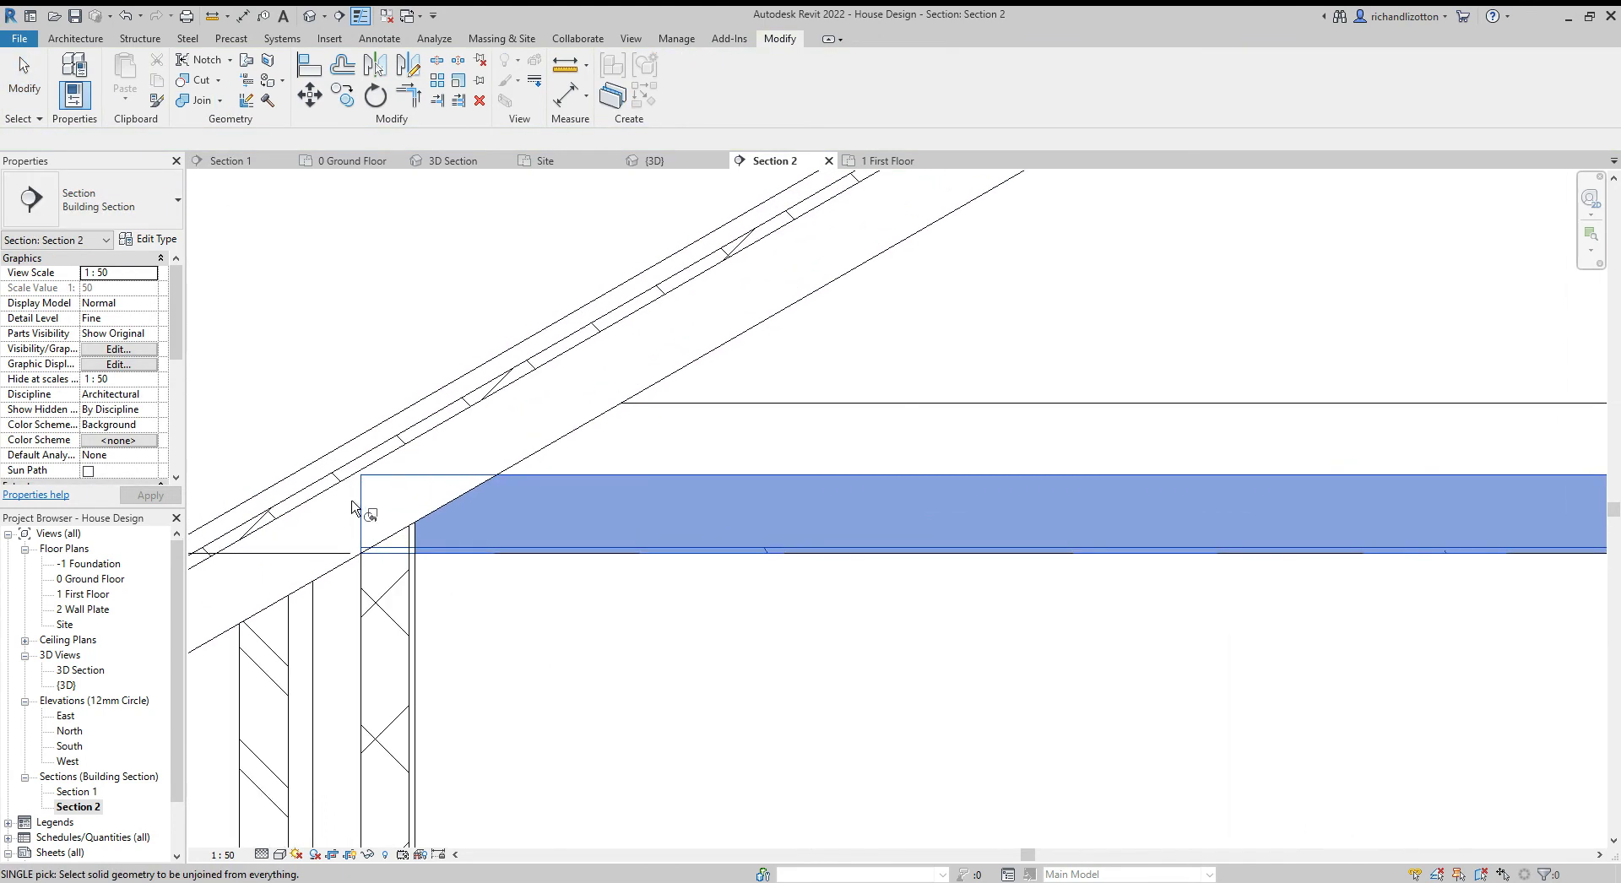
key(Escape)
middle_drag(469, 595, 539, 600)
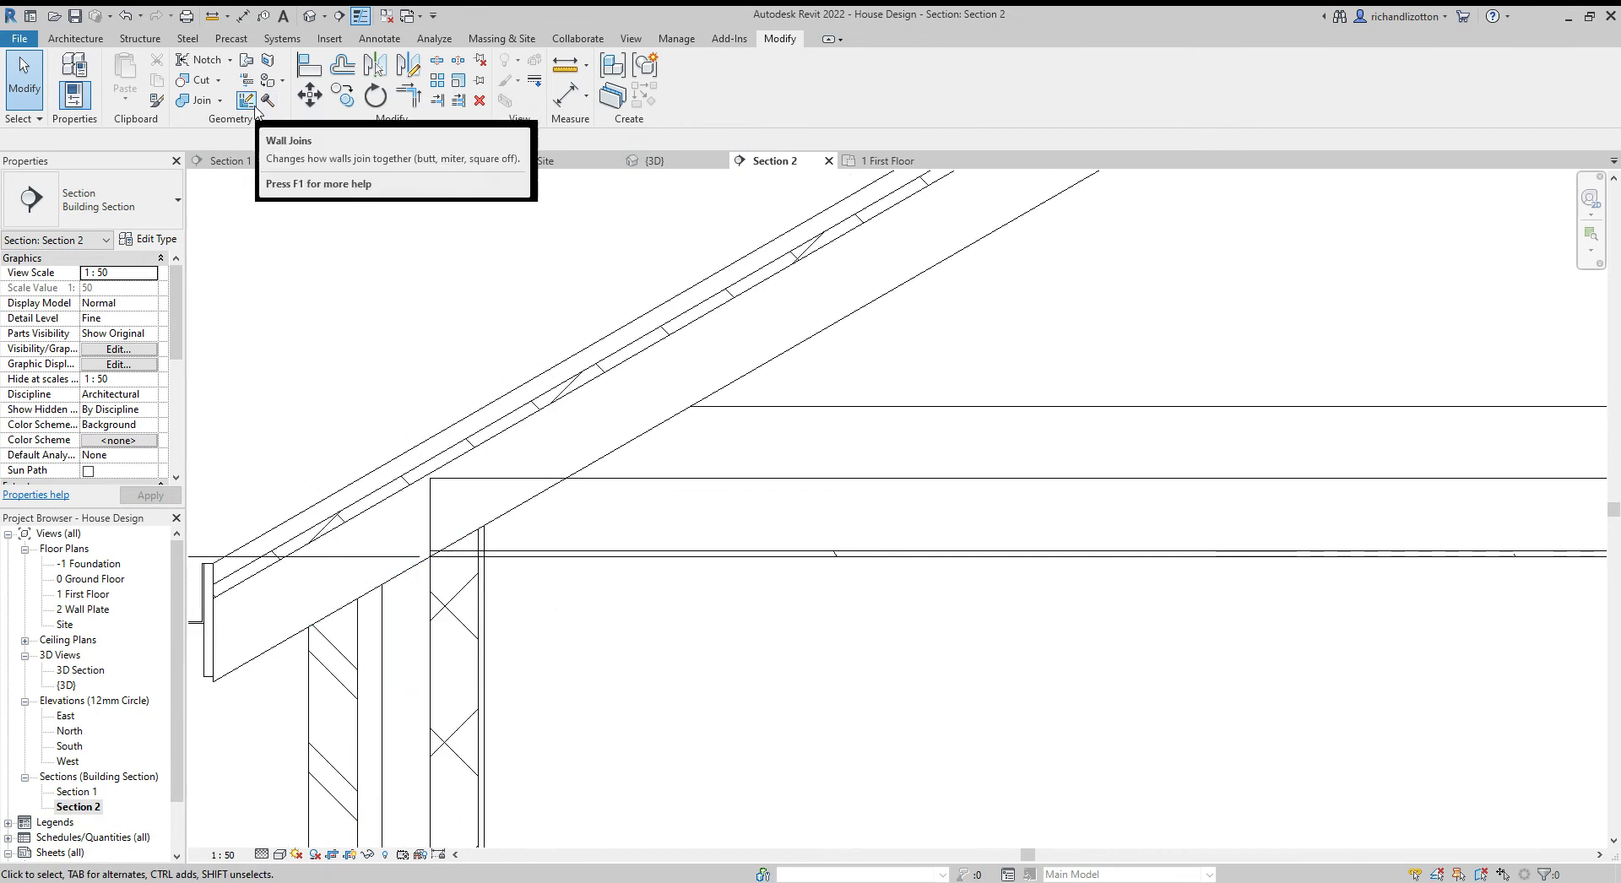
Join the exterior wall to the ceiling at the Section 2 eave
click(196, 100)
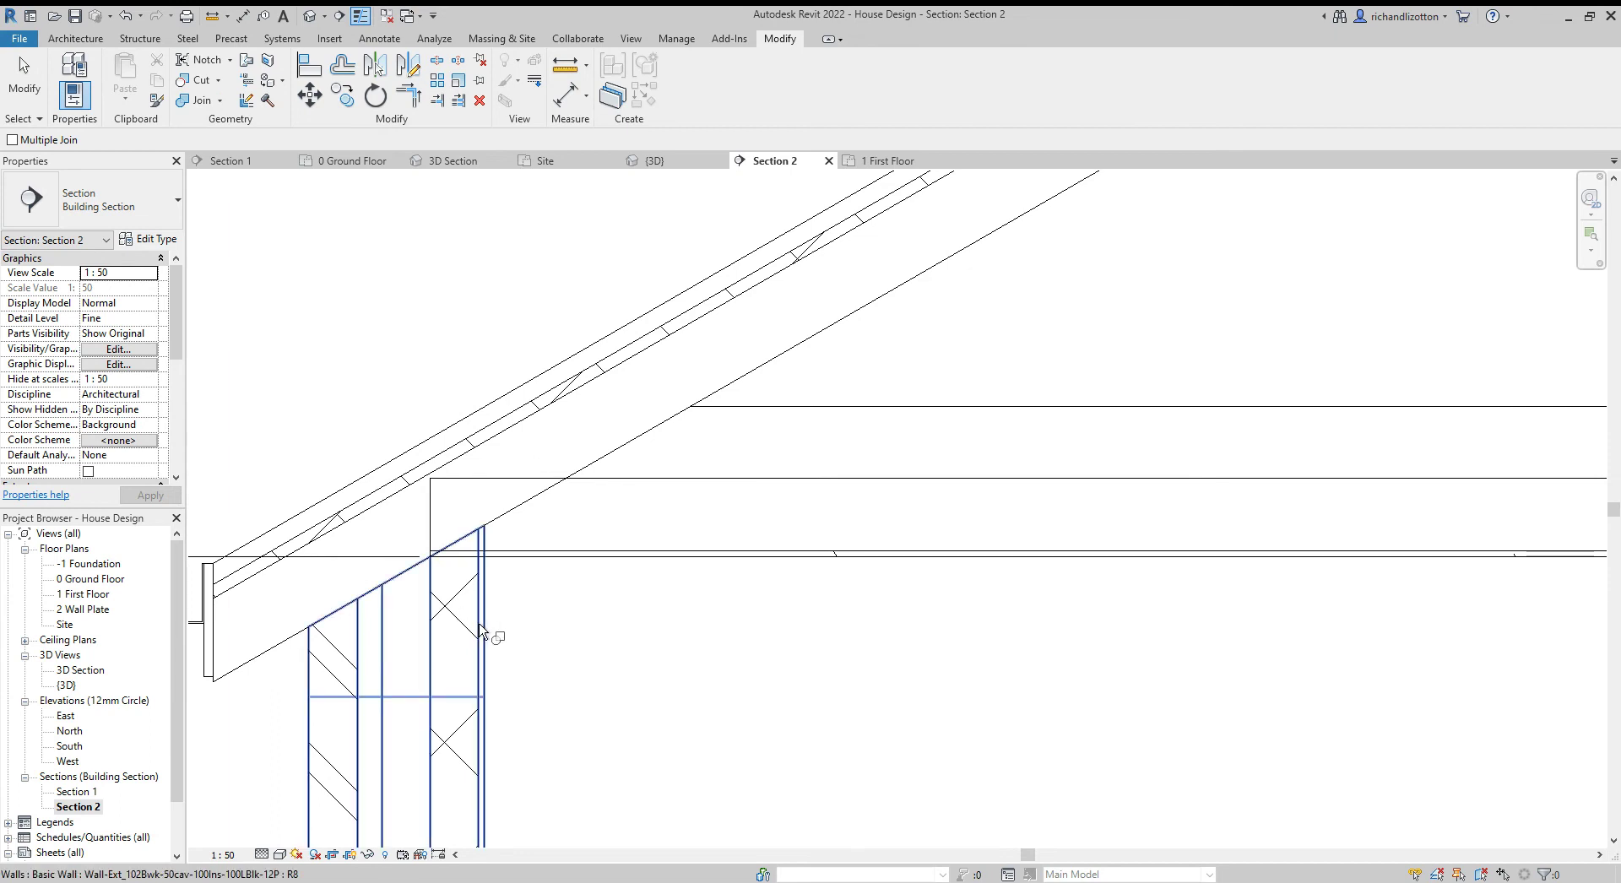
click(480, 632)
click(516, 562)
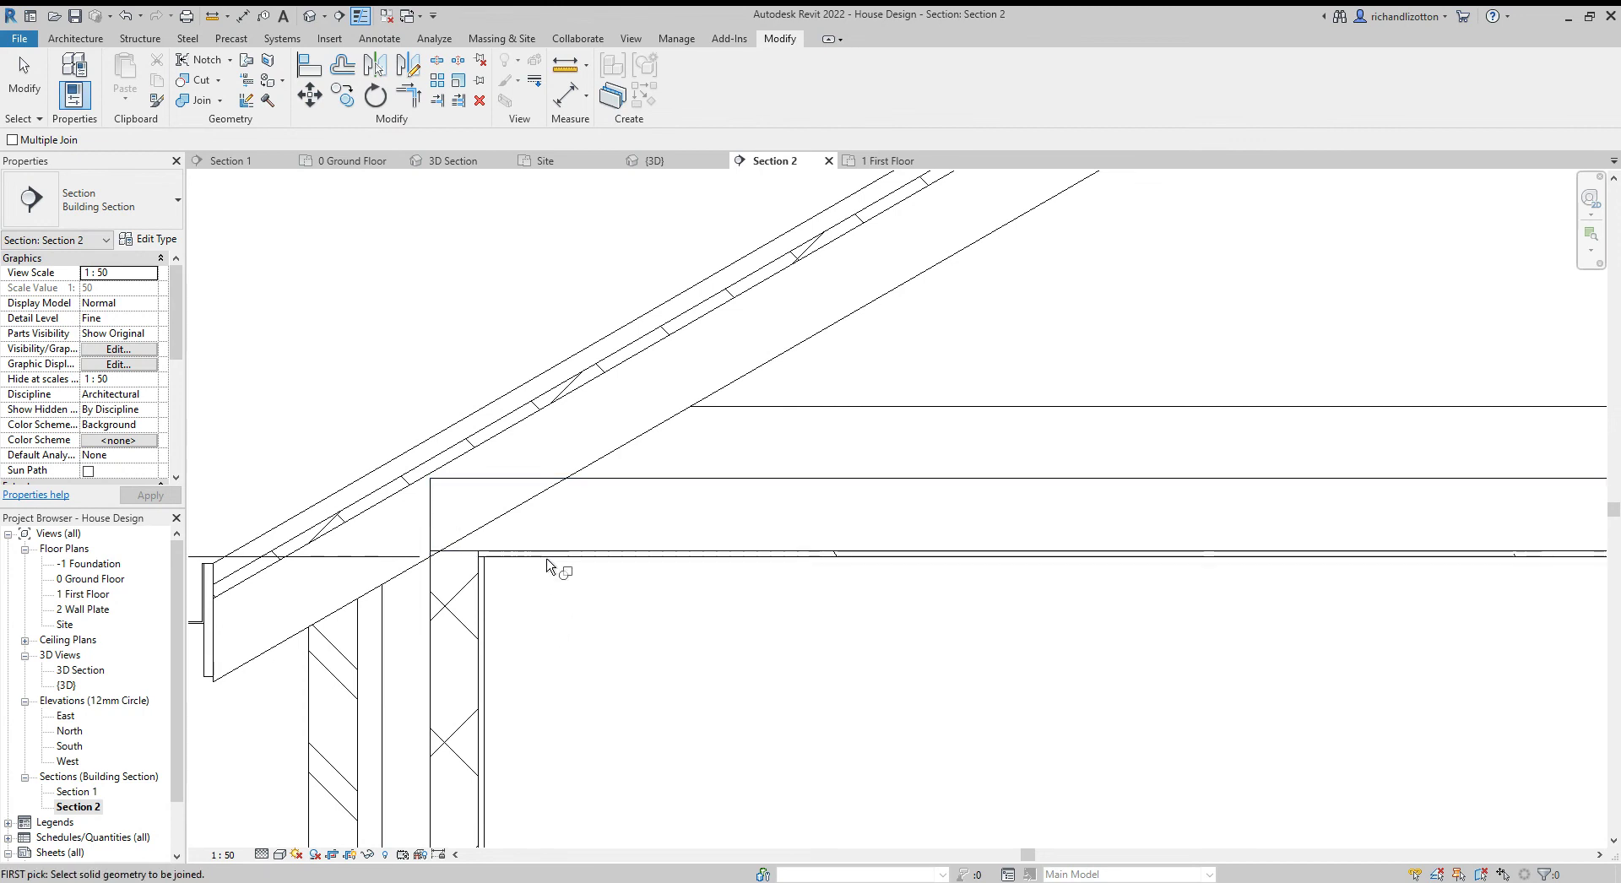
Join the ceiling to the roof, then zoom out to show the whole house and level heads
click(549, 561)
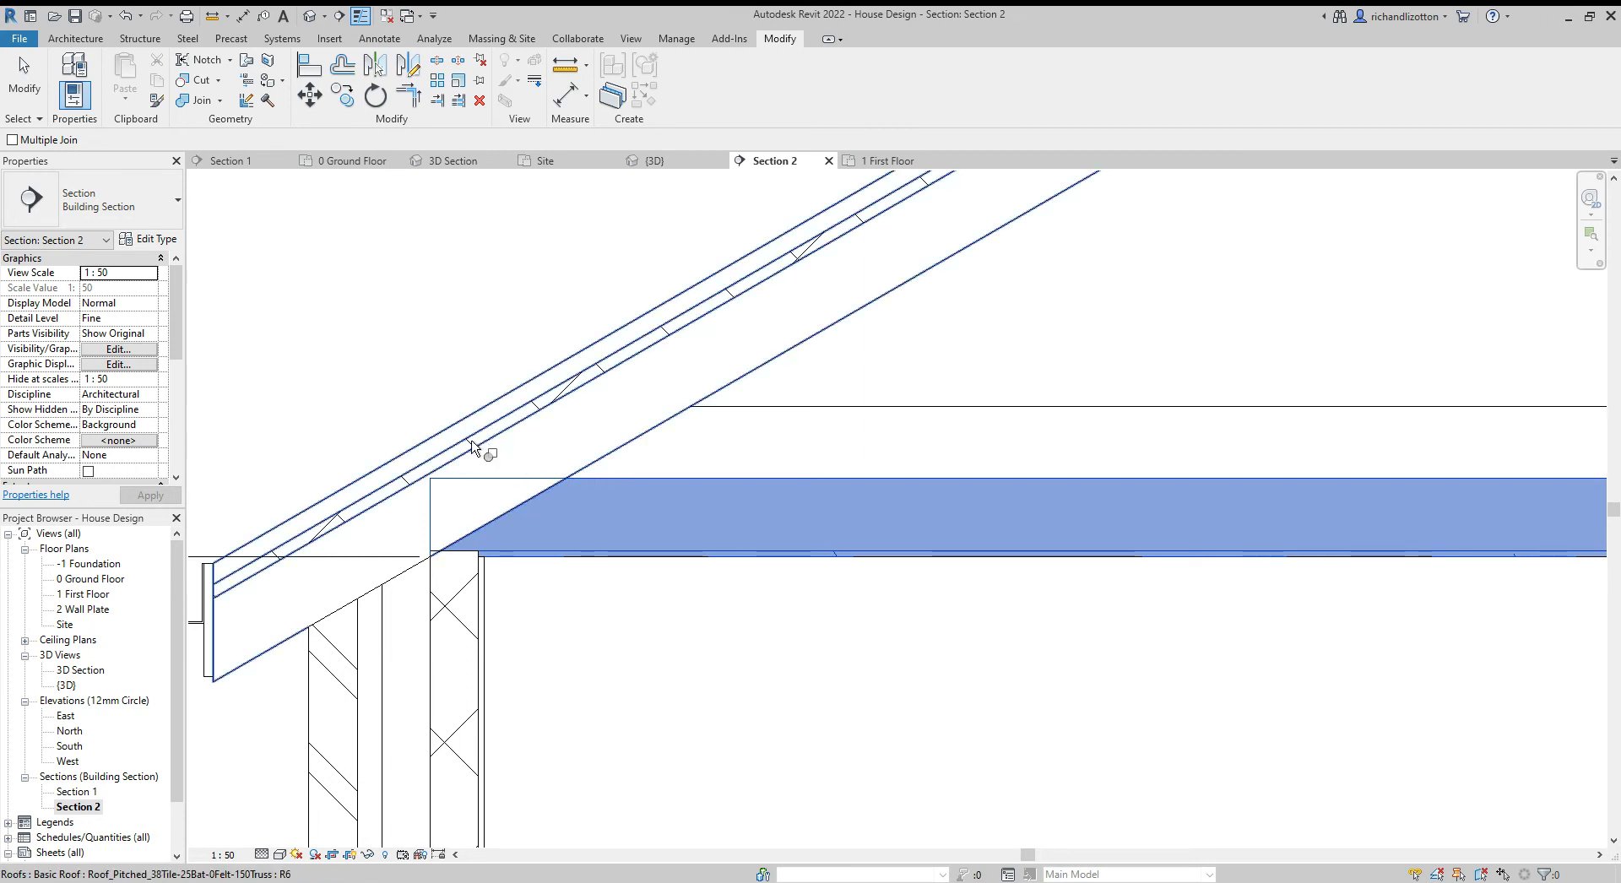
click(471, 446)
scroll(625, 690, down, 1)
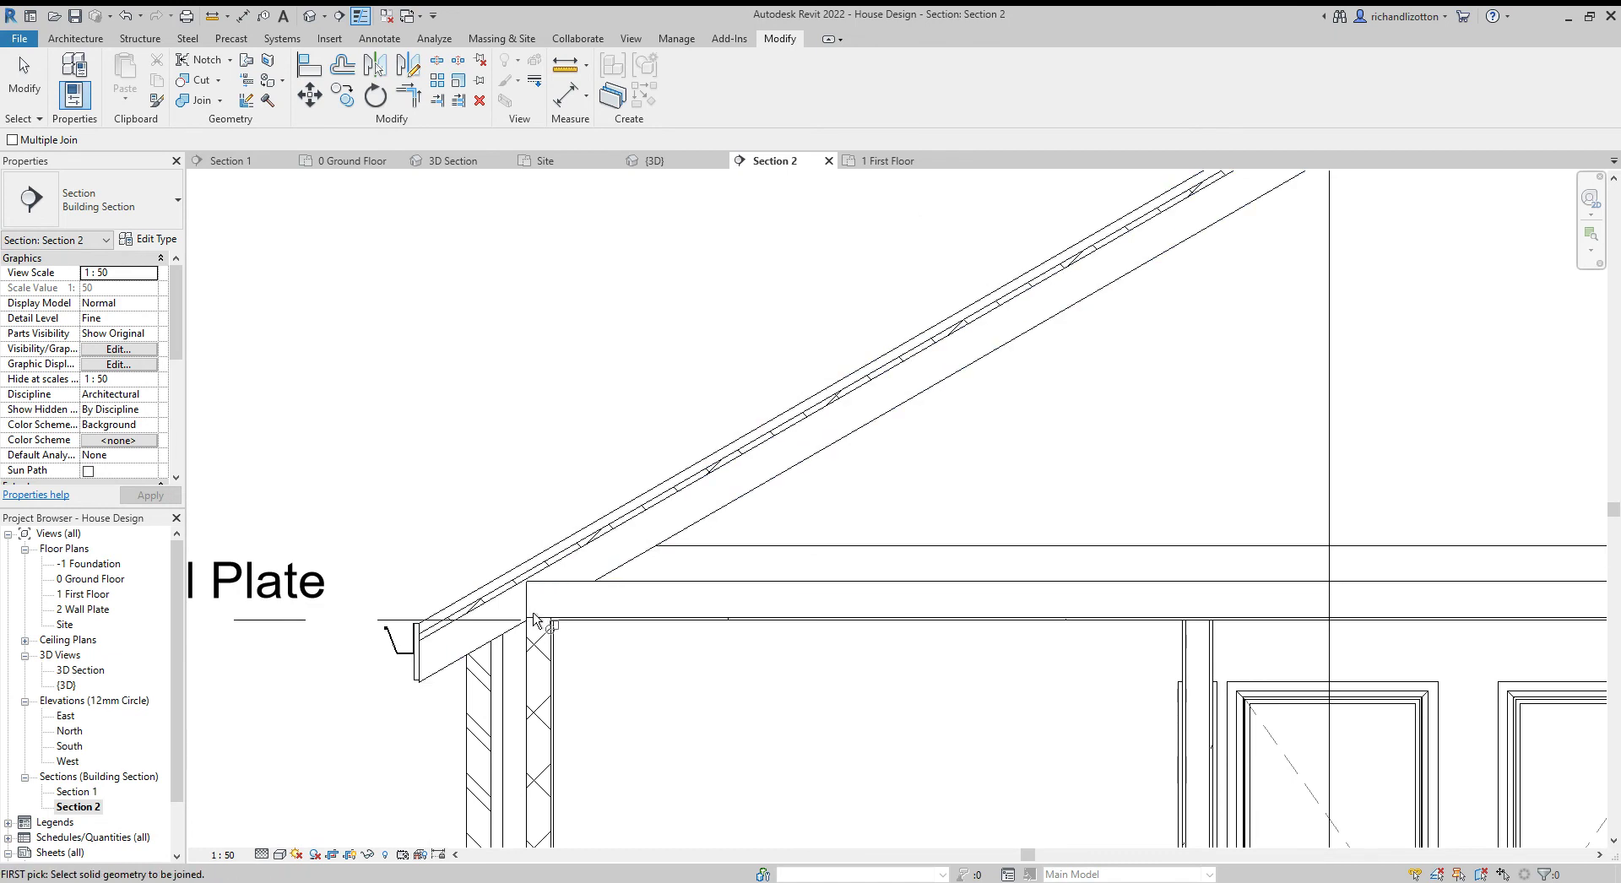
scroll(683, 691, down, 2)
middle_drag(713, 698, 471, 650)
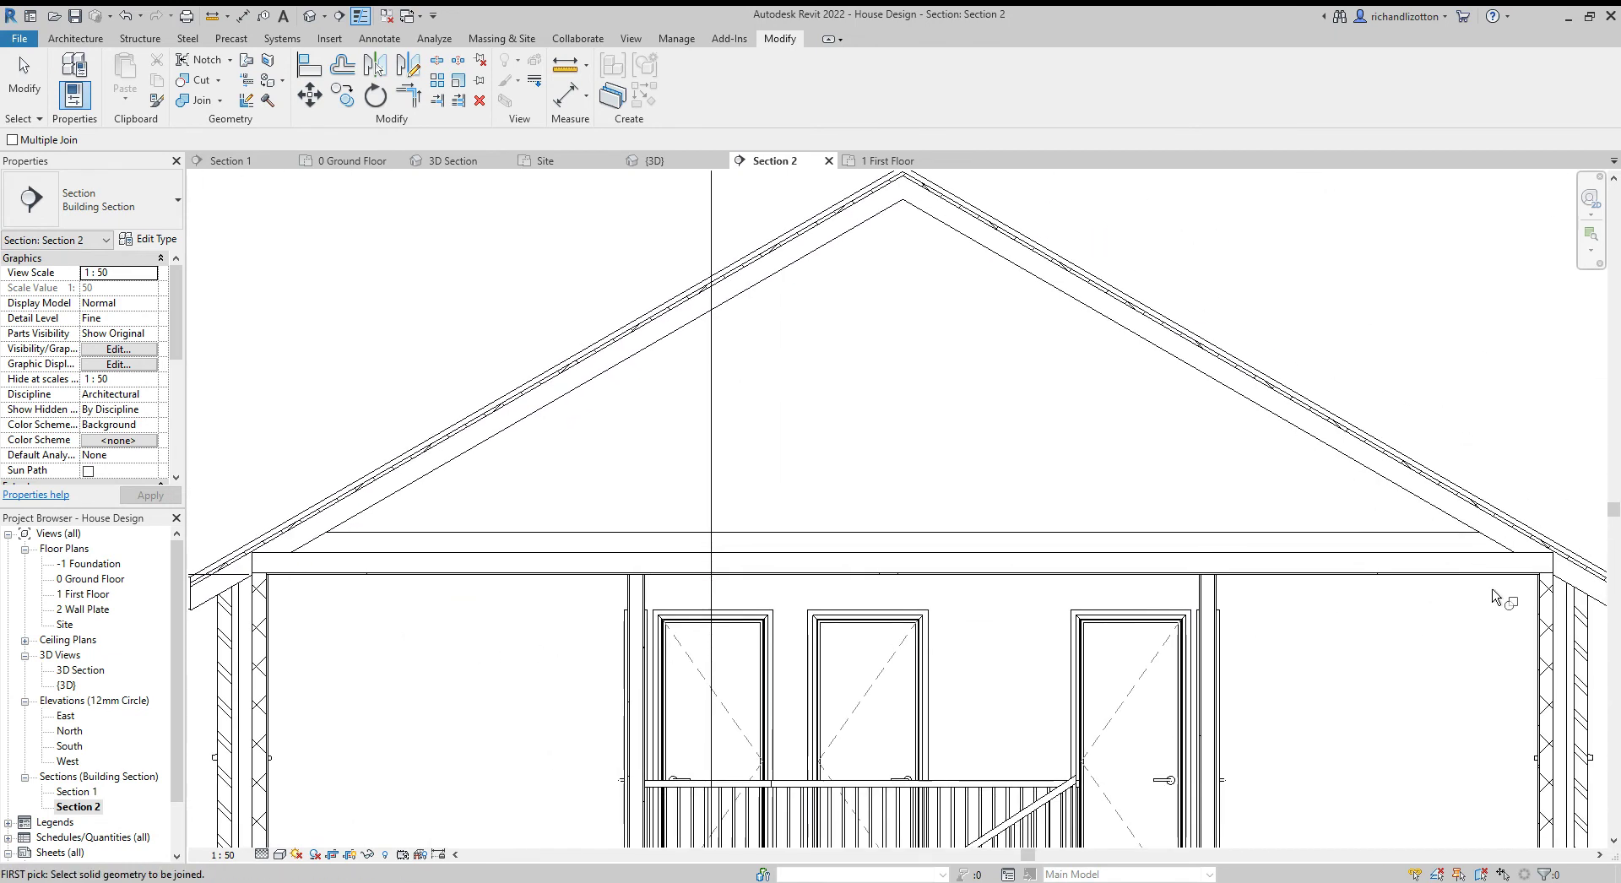
scroll(1361, 676, down, 1)
scroll(1360, 676, down, 1)
middle_drag(1368, 687, 1169, 515)
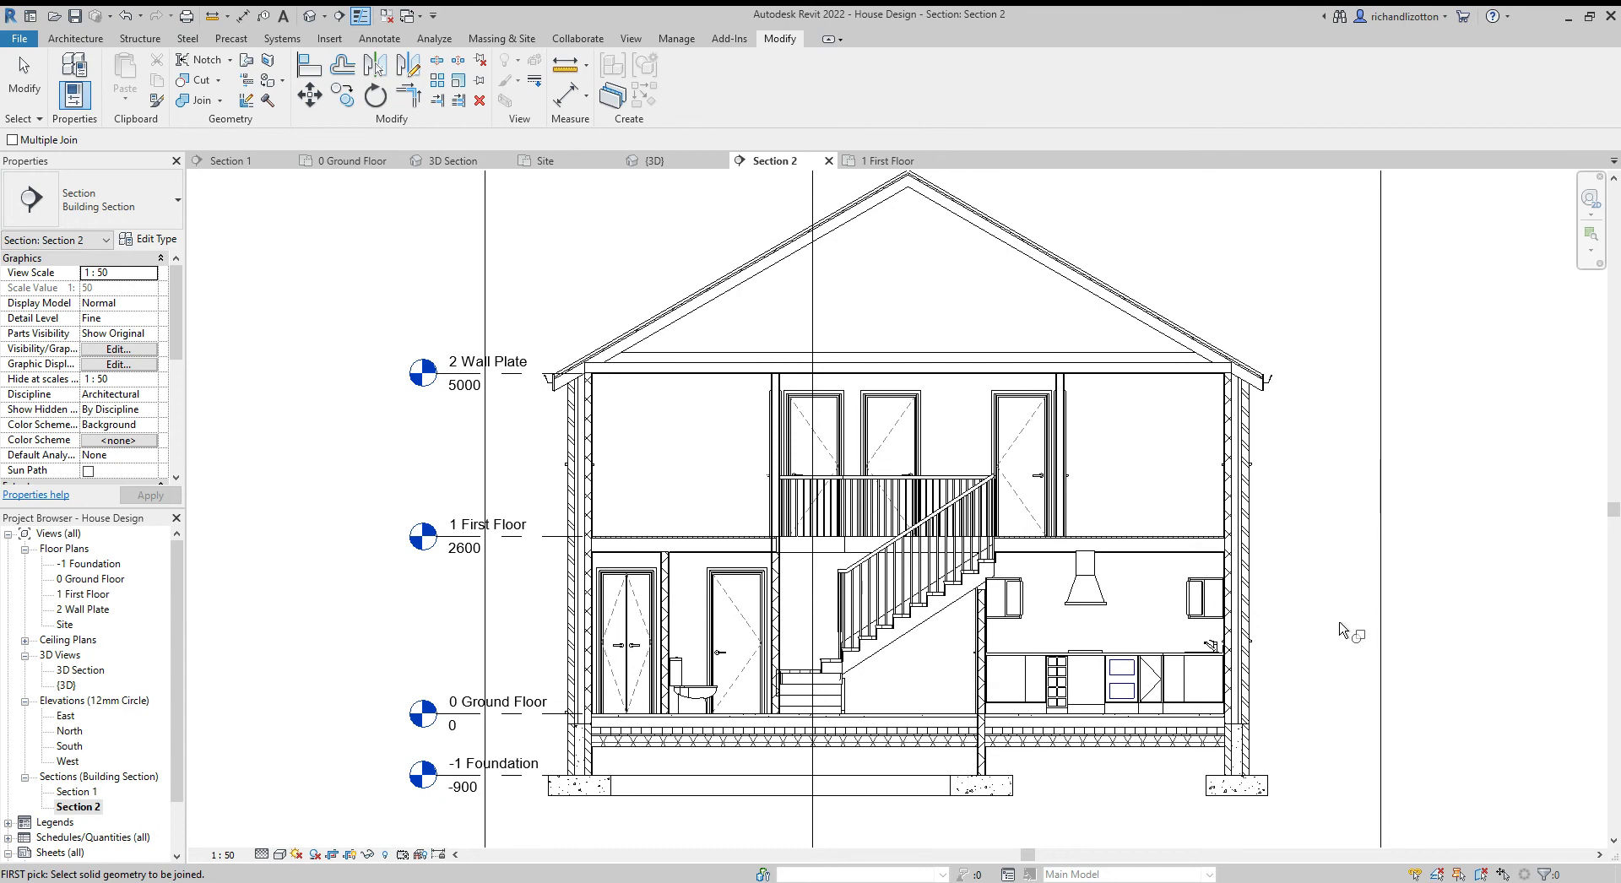
Leave the join tool and select the ground floor slab in Section 2
key(Escape)
middle_drag(1343, 688, 1308, 683)
scroll(1280, 732, up, 2)
scroll(1215, 753, up, 2)
middle_drag(756, 796, 890, 662)
scroll(791, 632, up, 2)
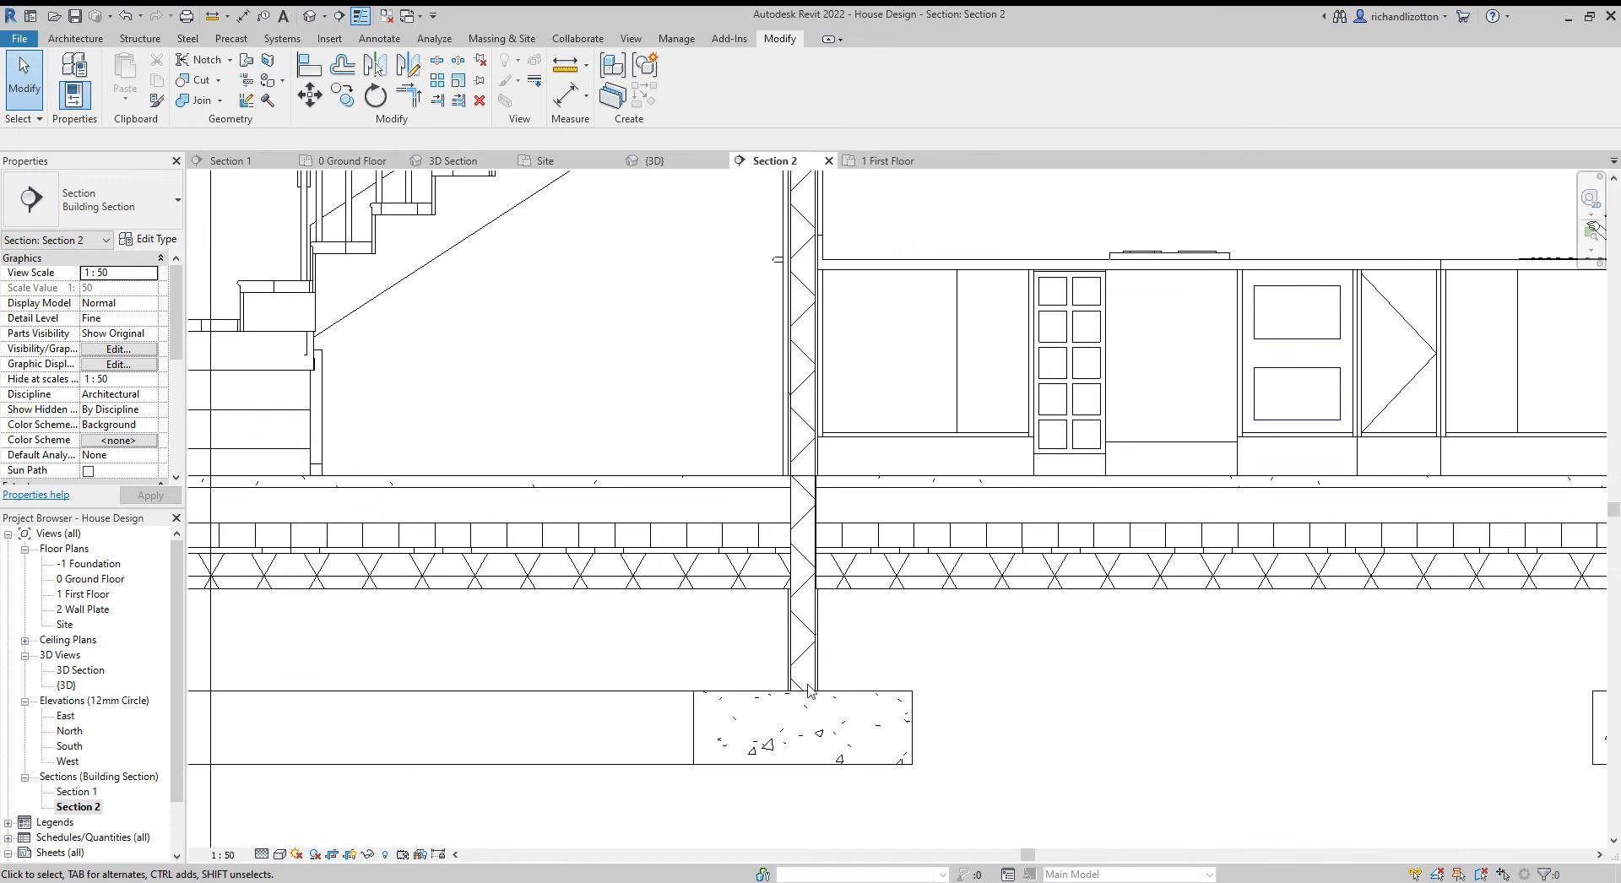
click(860, 596)
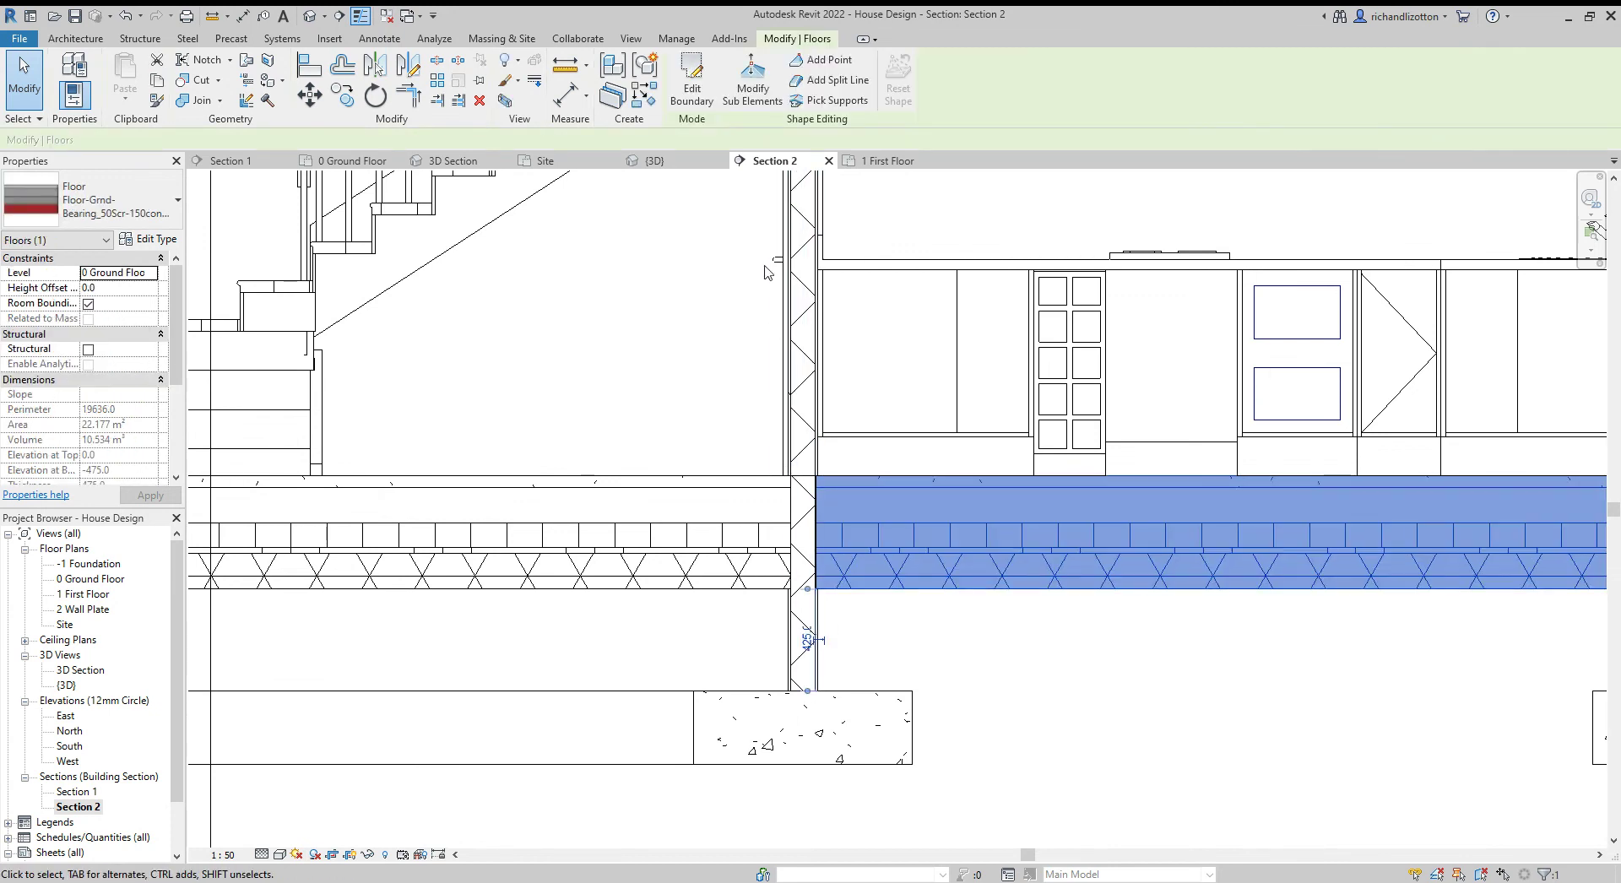
Edit the slab boundary in the 0 Ground Floor plan, dragging the Kitchen's bottom line toward the Lounge wall
click(690, 95)
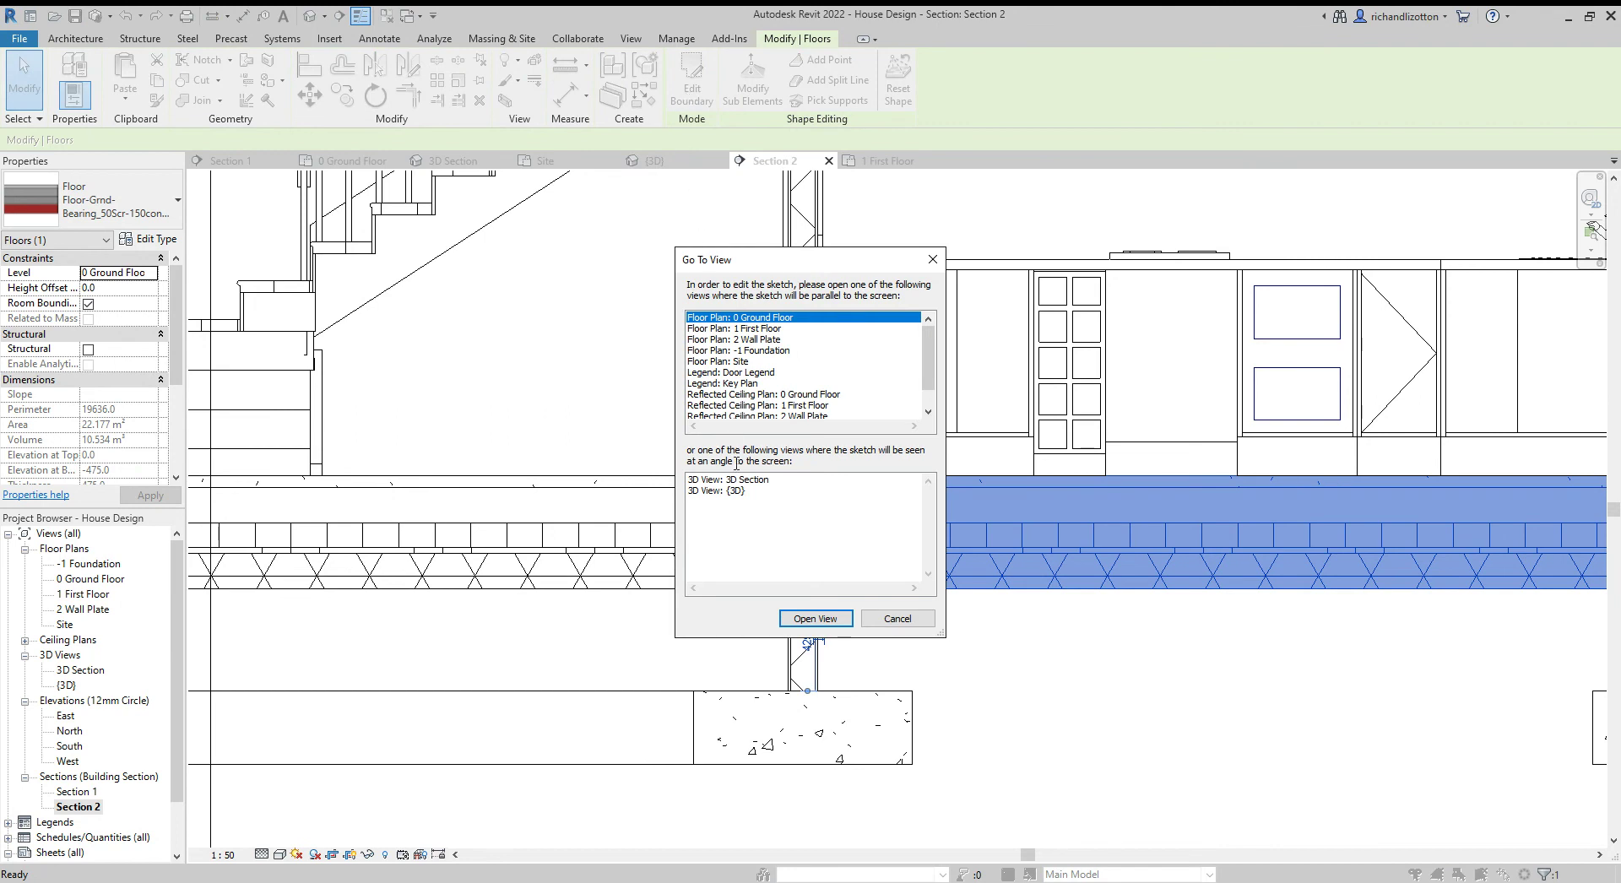
click(827, 620)
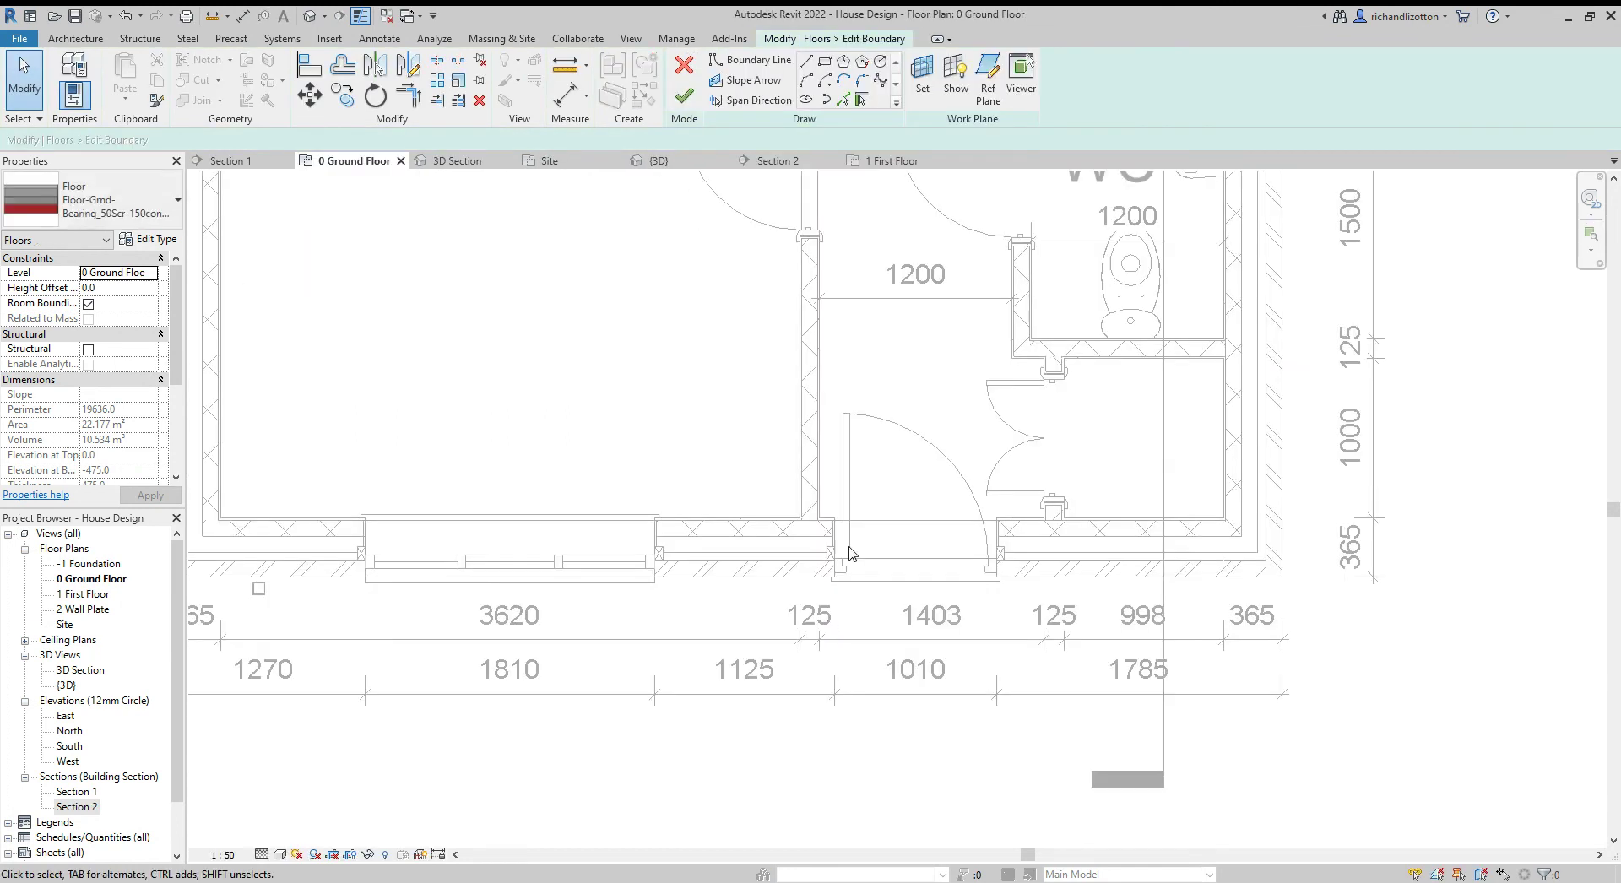
scroll(848, 554, down, 2)
scroll(733, 425, up, 4)
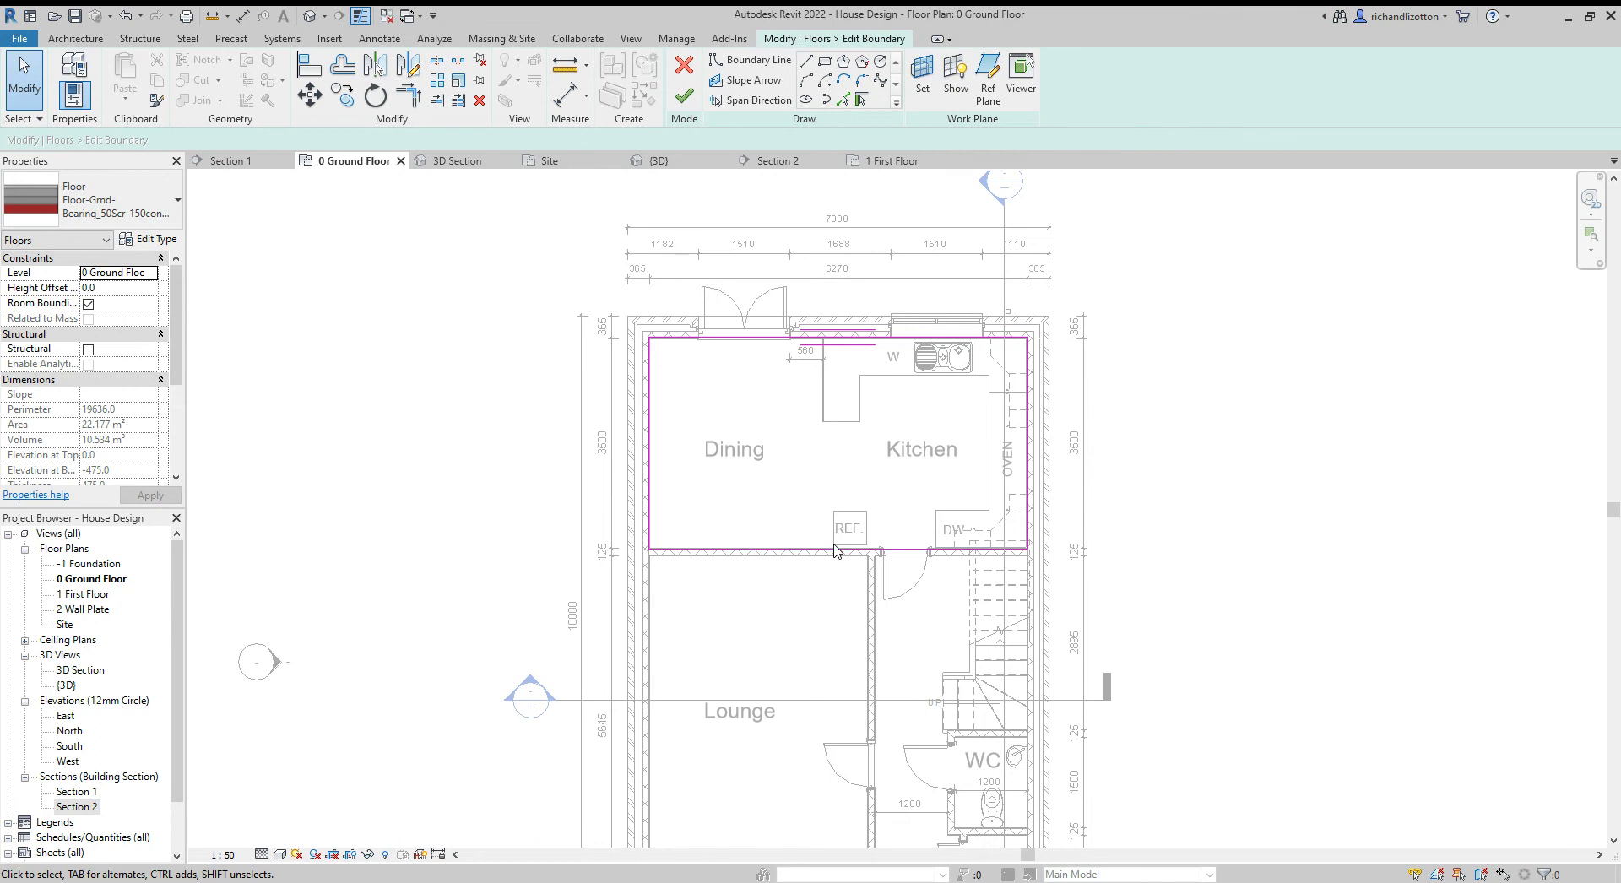
scroll(835, 551, up, 2)
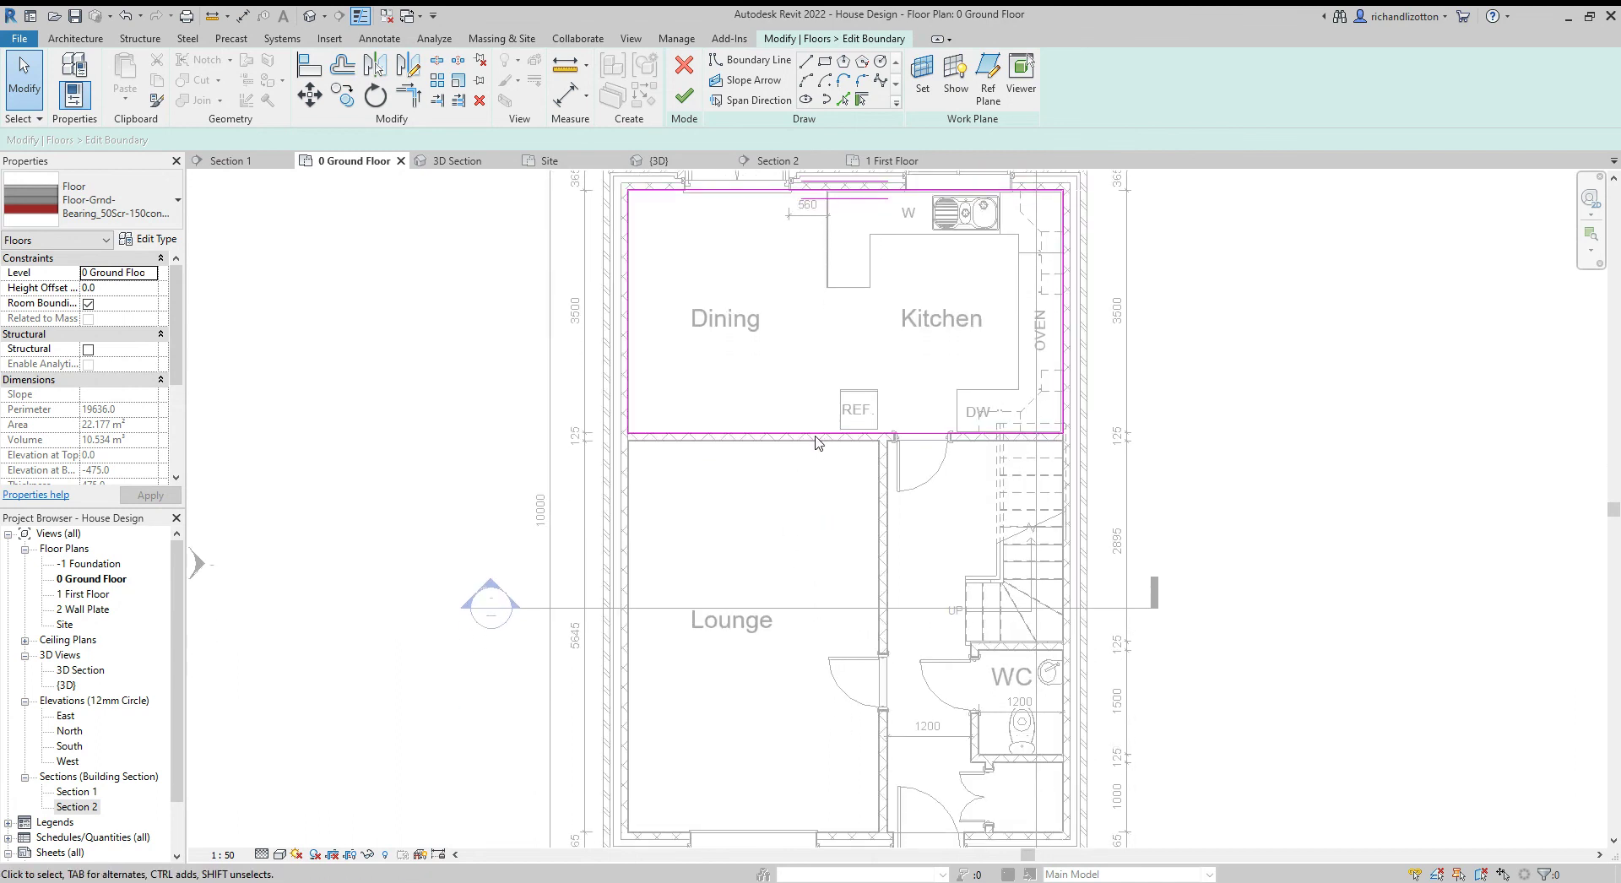
mouse_move(814, 435)
mouse_down()
mouse_move(806, 826)
mouse_move(821, 439)
mouse_up()
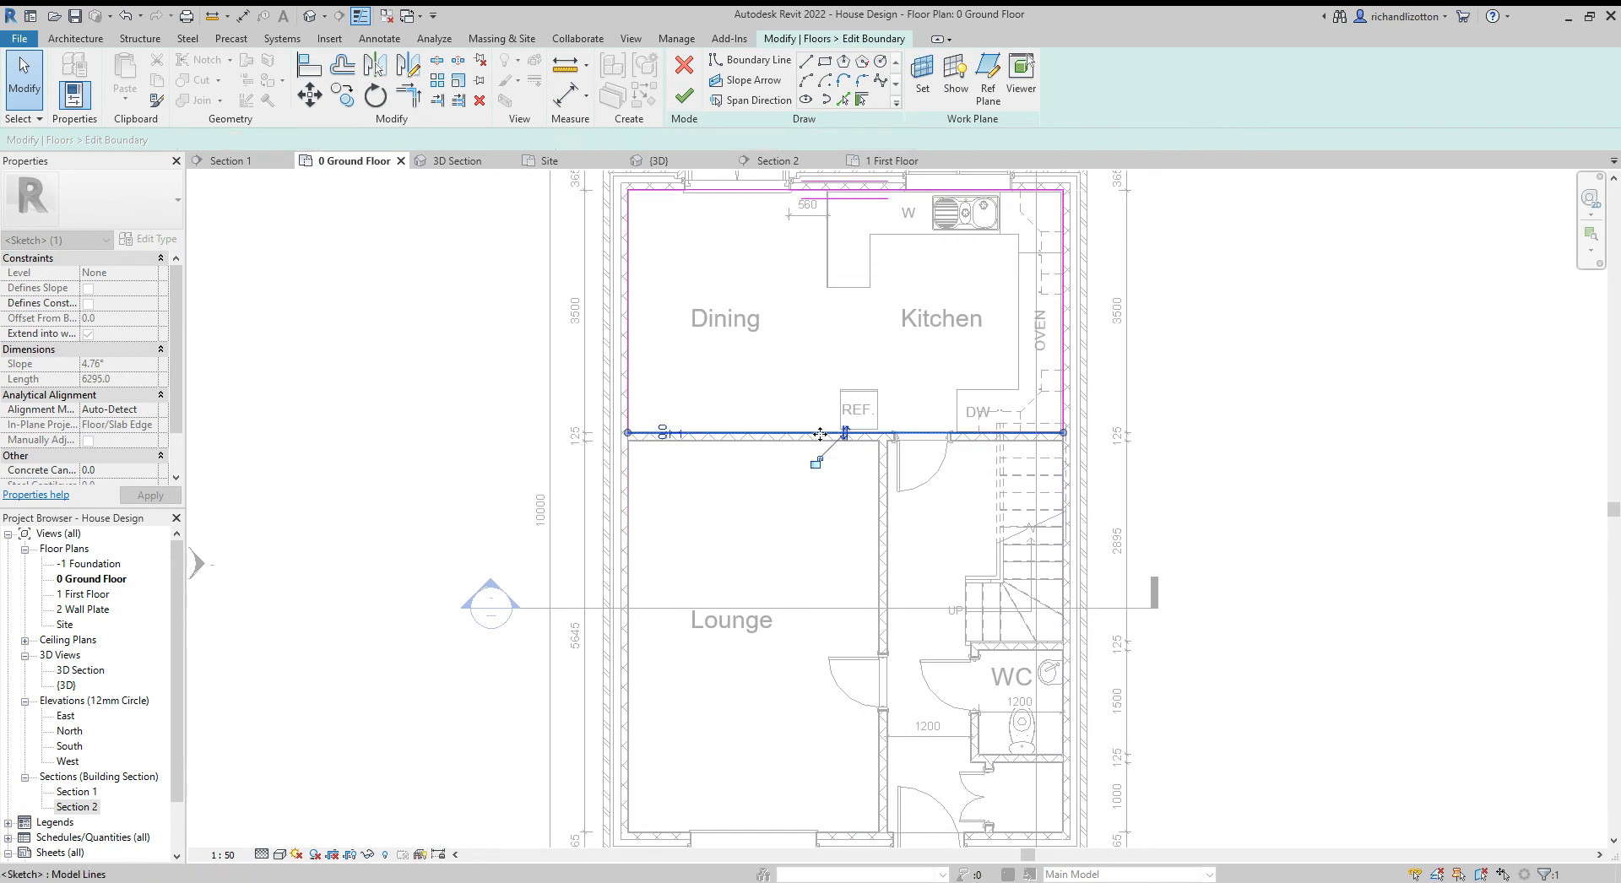
Cancel the boundary edit, discarding the sketch changes so the slab stays unchanged
click(685, 68)
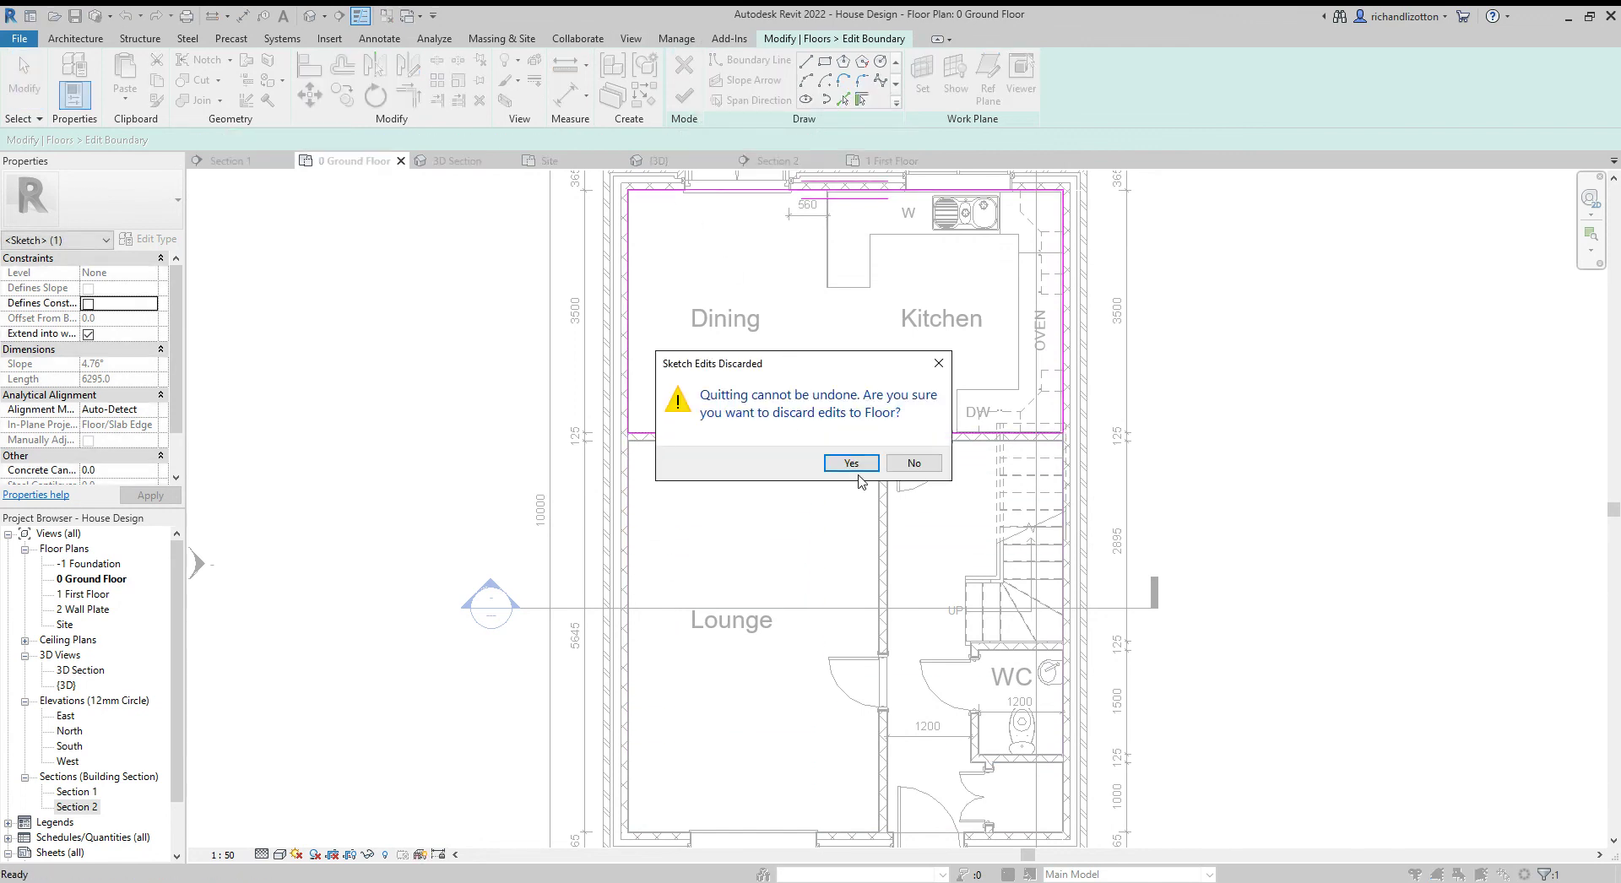
click(851, 464)
click(907, 519)
Go from the ground floor plan to Section 2 and frame the two-storey house with its level heads
scroll(646, 405, down, 3)
middle_drag(646, 412, 663, 574)
click(774, 161)
scroll(836, 506, down, 3)
middle_drag(878, 549, 1015, 736)
scroll(904, 714, down, 2)
scroll(904, 713, down, 1)
scroll(1133, 516, down, 2)
middle_drag(1166, 485, 1138, 518)
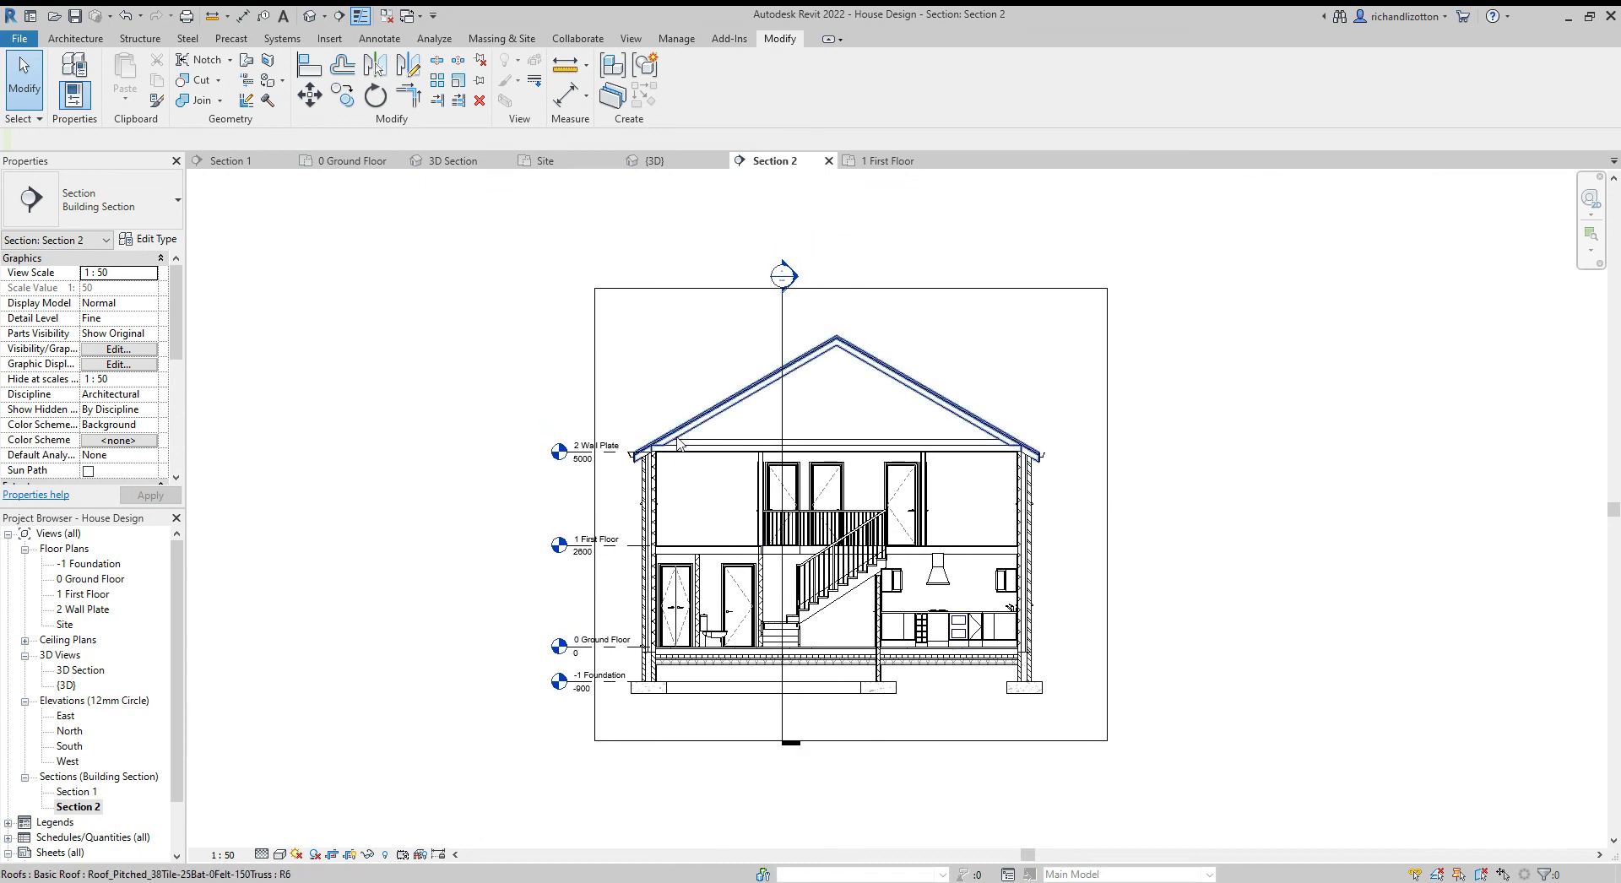
scroll(670, 461, up, 4)
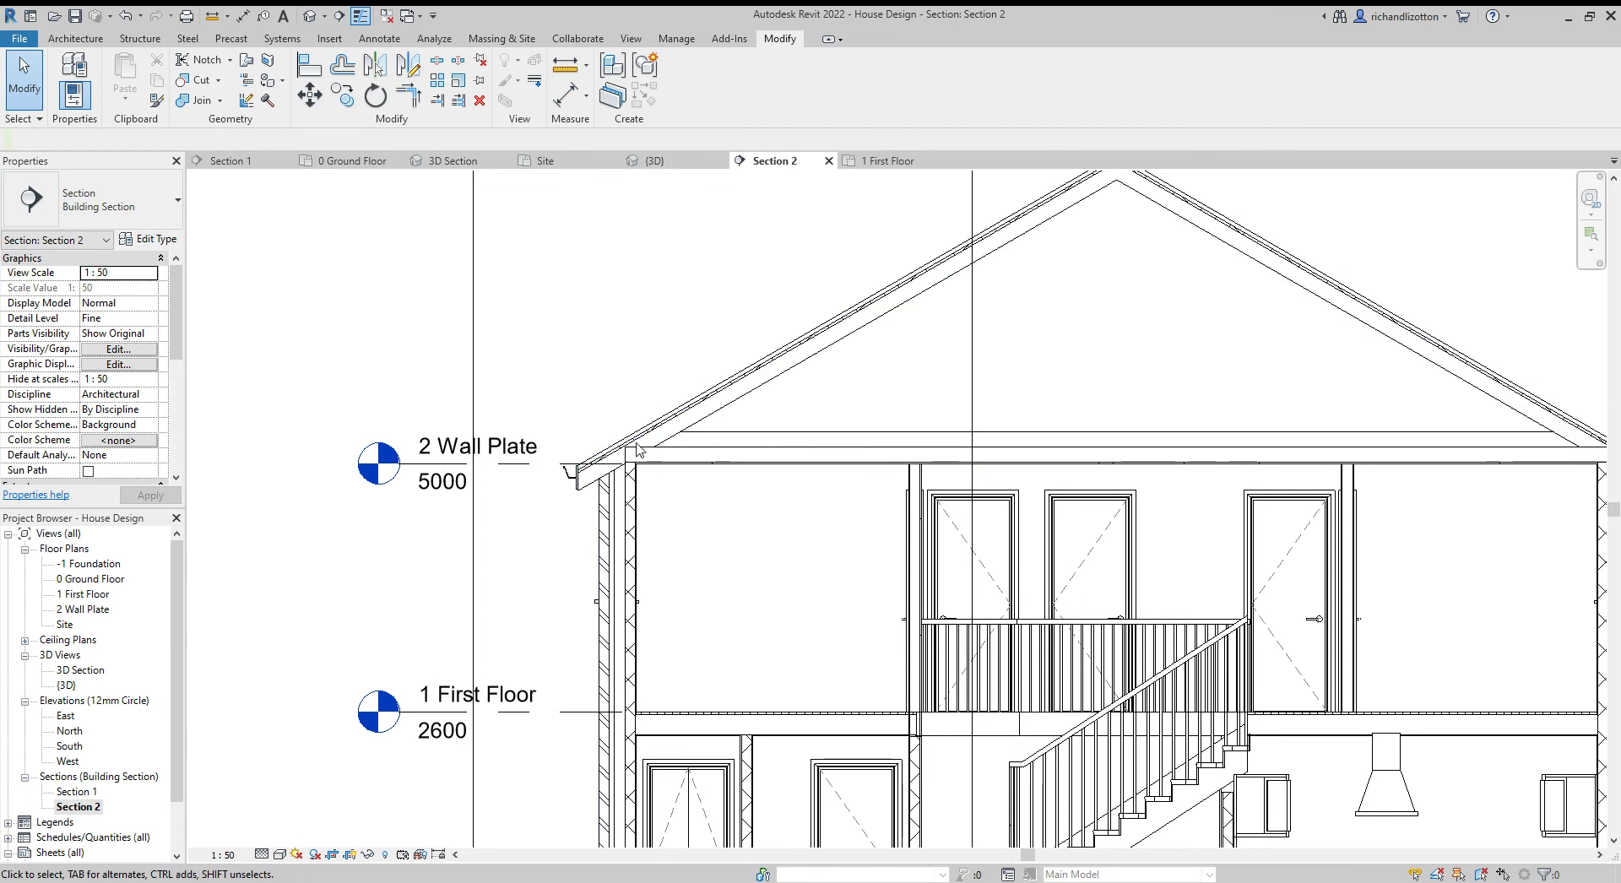